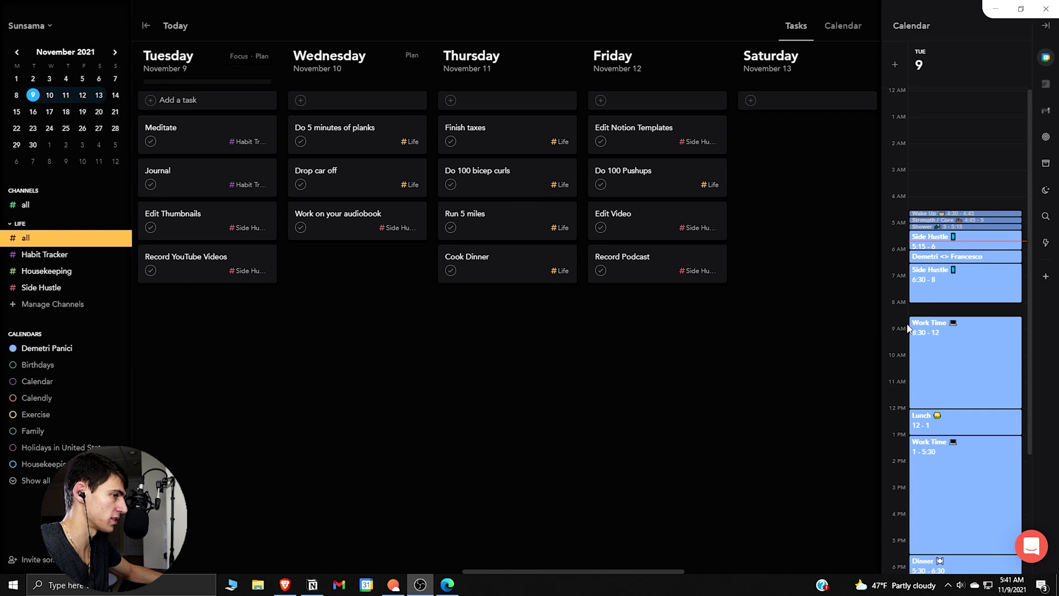
Step: Inspect the Work Time and Side Hustle time blocks in the Calendar panel
{"action": "left_click", "coordinate": [940, 336]}
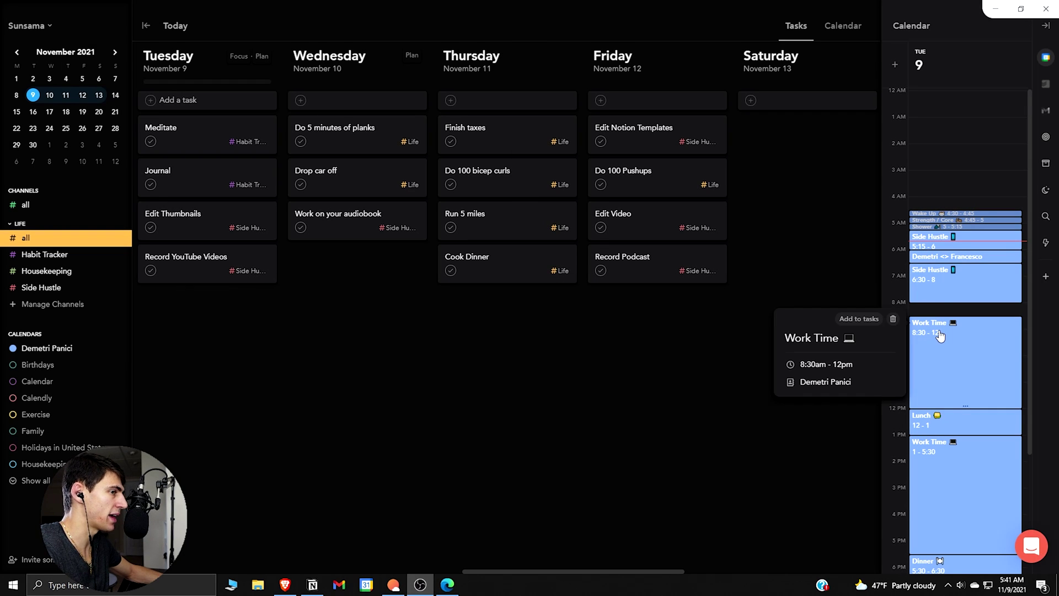
{"action": "left_click", "coordinate": [940, 241]}
{"action": "left_click", "coordinate": [708, 335]}
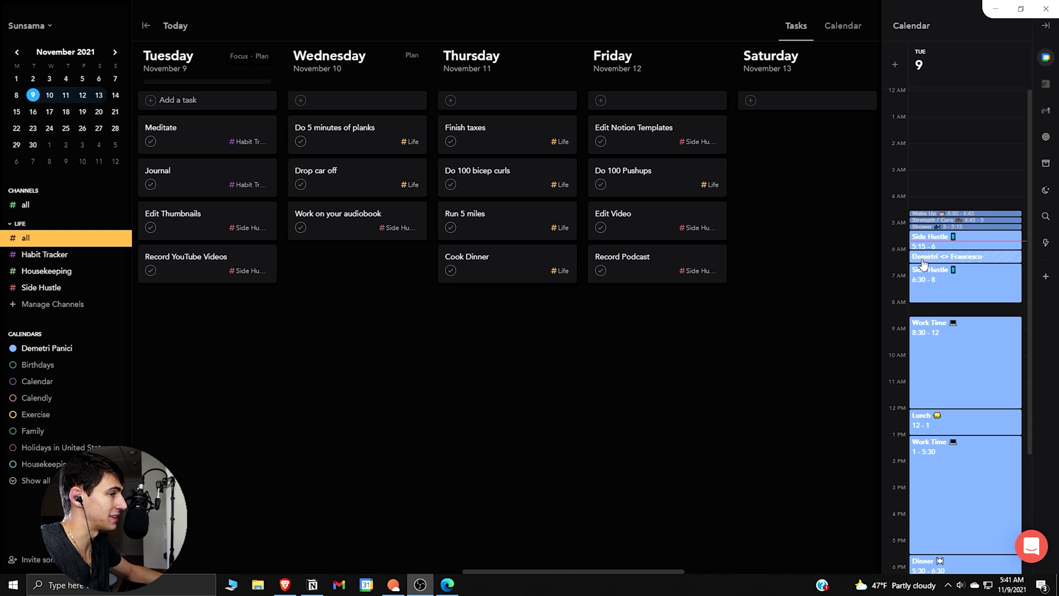
{"action": "left_click", "coordinate": [961, 262]}
{"action": "left_click", "coordinate": [955, 292]}
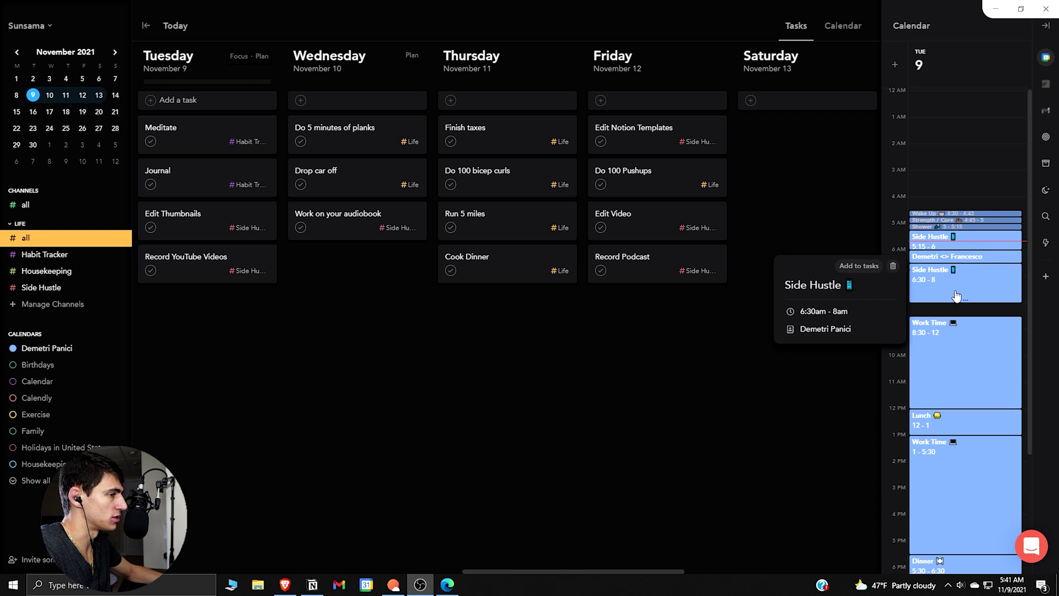
{"action": "left_click", "coordinate": [556, 353]}
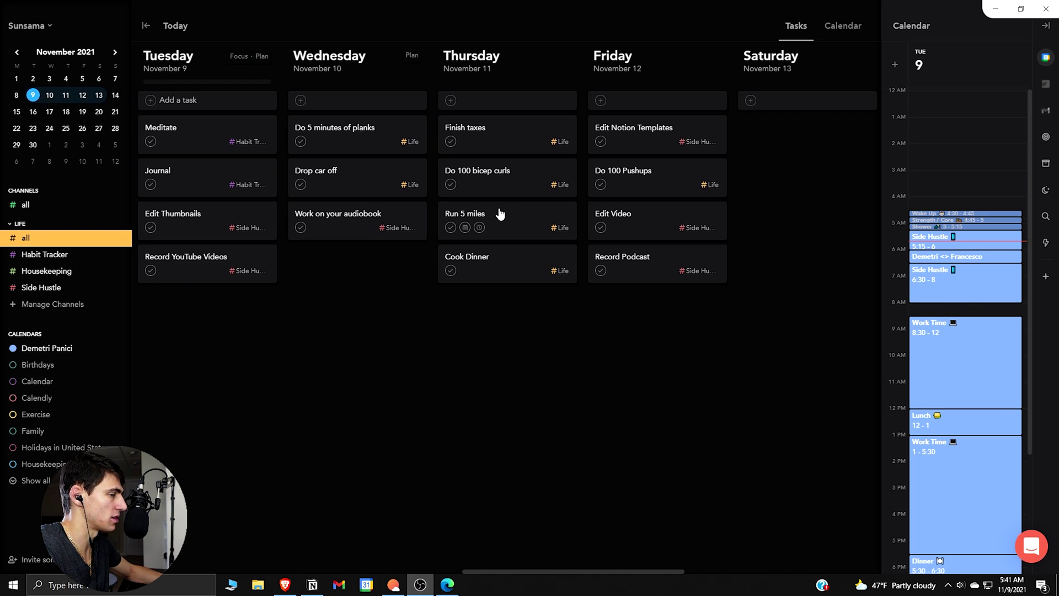
{"action": "left_click", "coordinate": [944, 526]}
{"action": "left_click", "coordinate": [400, 362]}
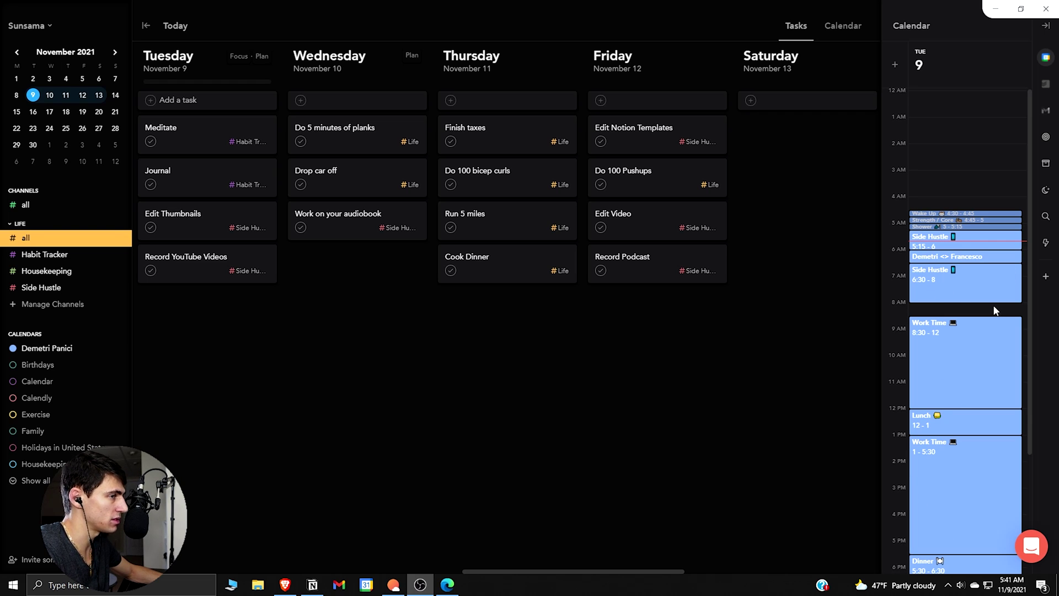
Step: Switch to the full Calendar view and bring up its time-frame choices
{"action": "scroll", "coordinate": [978, 298], "scroll_direction": "down", "scroll_amount": 2}
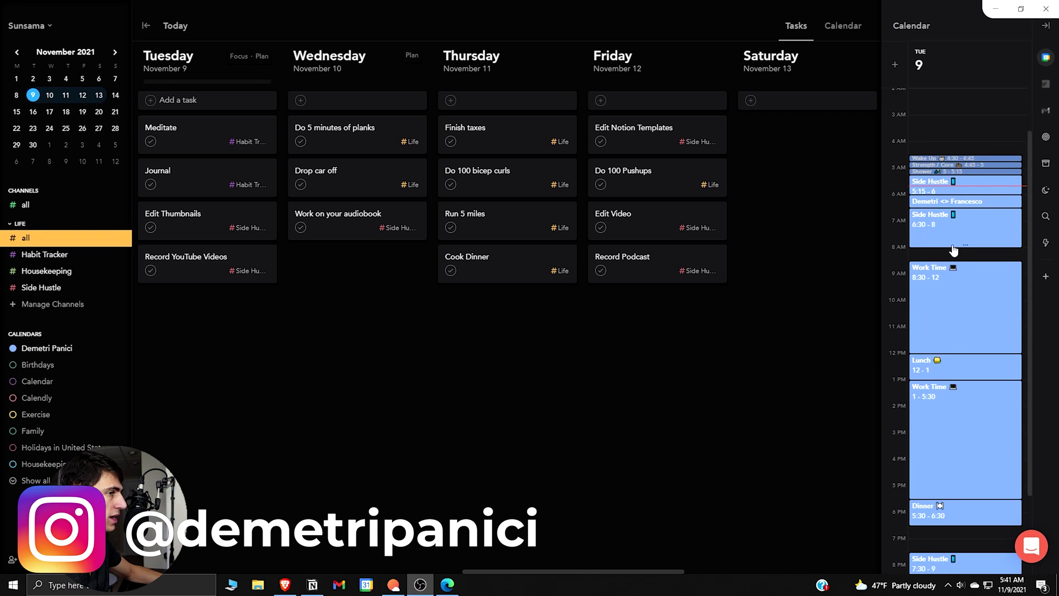
{"action": "scroll", "coordinate": [939, 213], "scroll_direction": "down", "scroll_amount": 2}
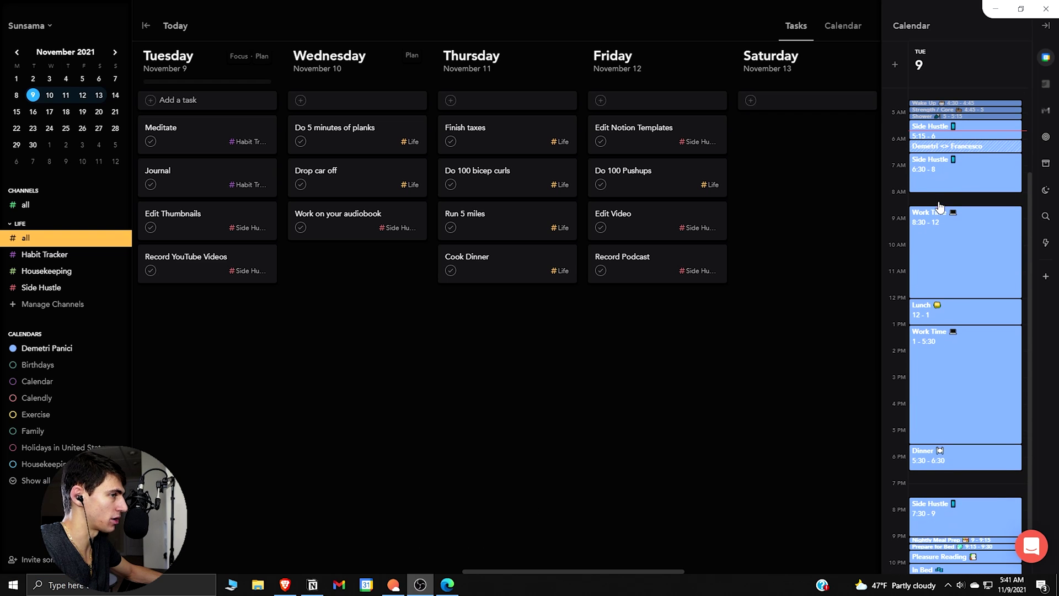
{"action": "left_click", "coordinate": [940, 213]}
{"action": "left_click", "coordinate": [843, 25]}
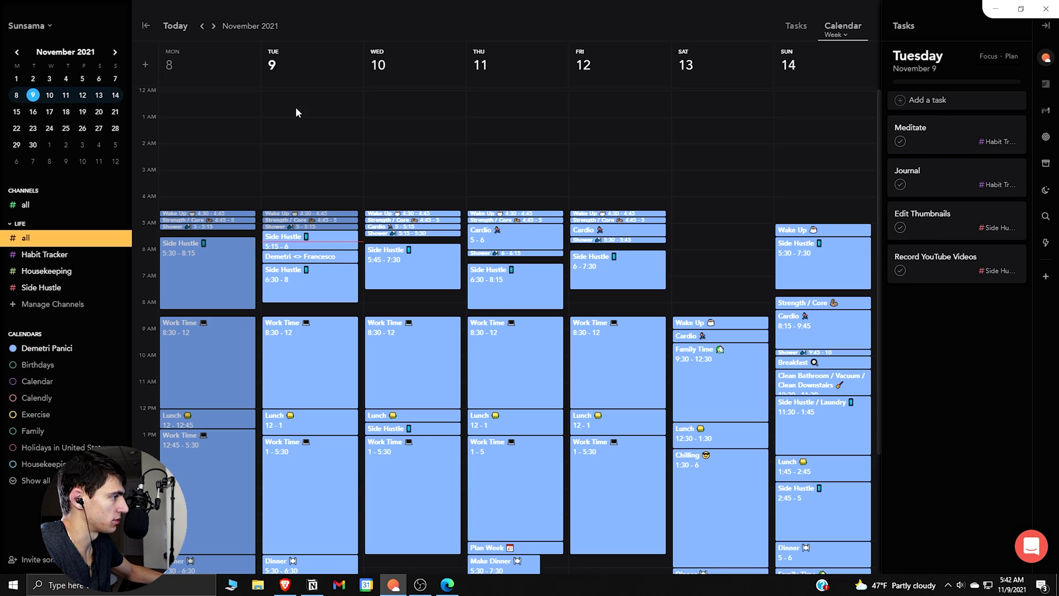
Step: Advance the calendar to November 15–21 and preview Tuesday's Side Hustle and Wednesday's Work Time blocks
{"action": "scroll", "coordinate": [417, 269], "scroll_direction": "down", "scroll_amount": 2}
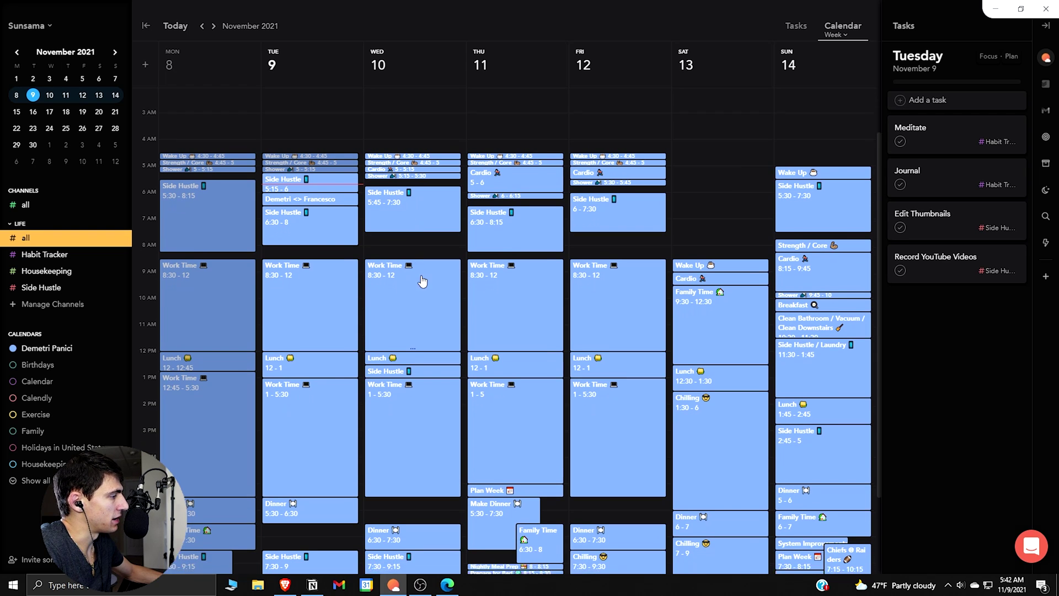
{"action": "left_click", "coordinate": [214, 28]}
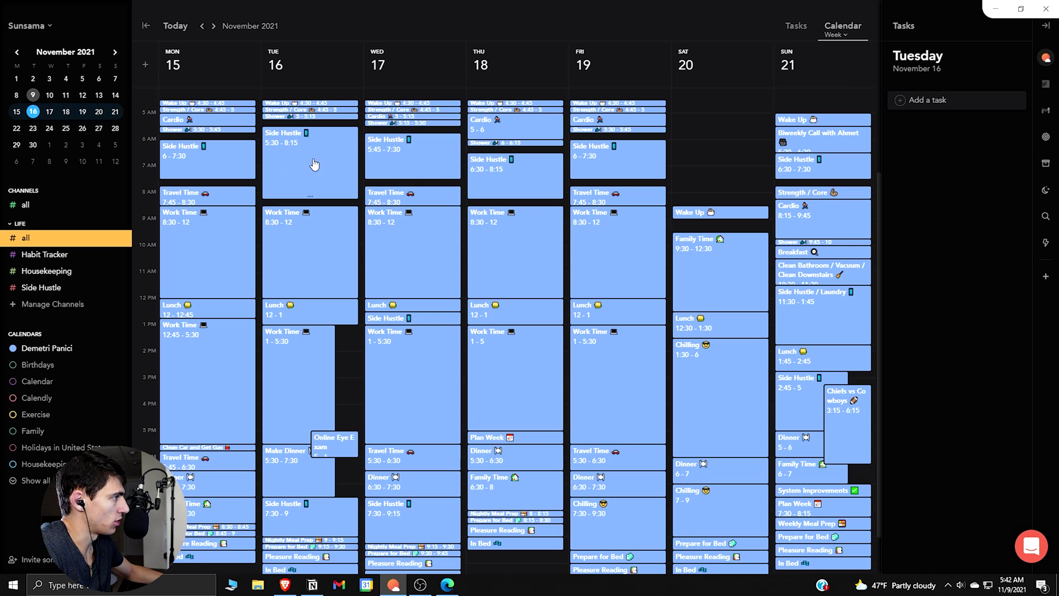
{"action": "left_click", "coordinate": [314, 165]}
{"action": "scroll", "coordinate": [328, 188], "scroll_direction": "up", "scroll_amount": 1}
{"action": "scroll", "coordinate": [329, 233], "scroll_direction": "down", "scroll_amount": 1}
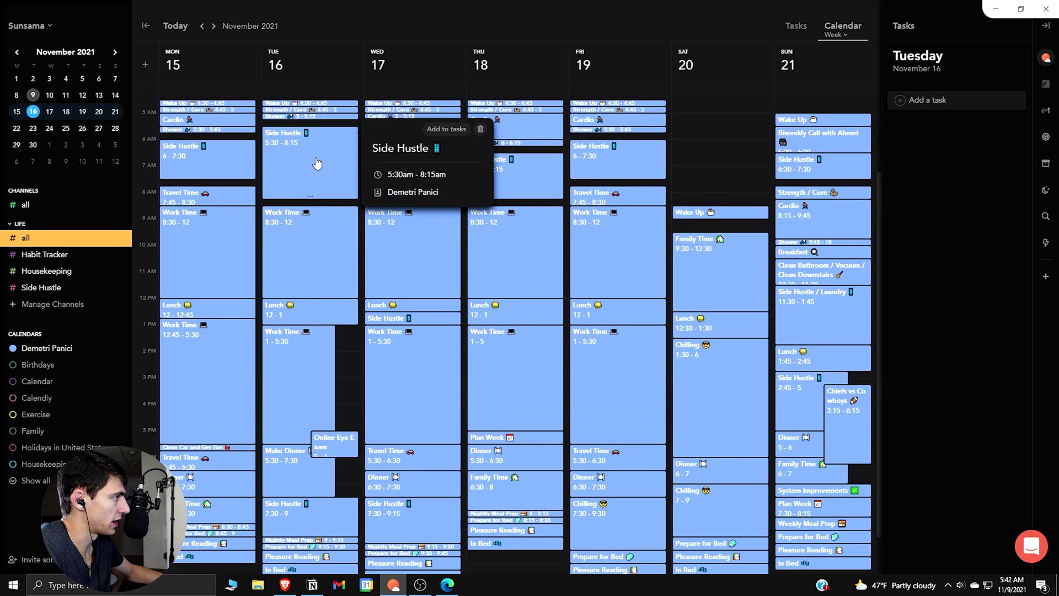
{"action": "scroll", "coordinate": [311, 257], "scroll_direction": "up", "scroll_amount": 1}
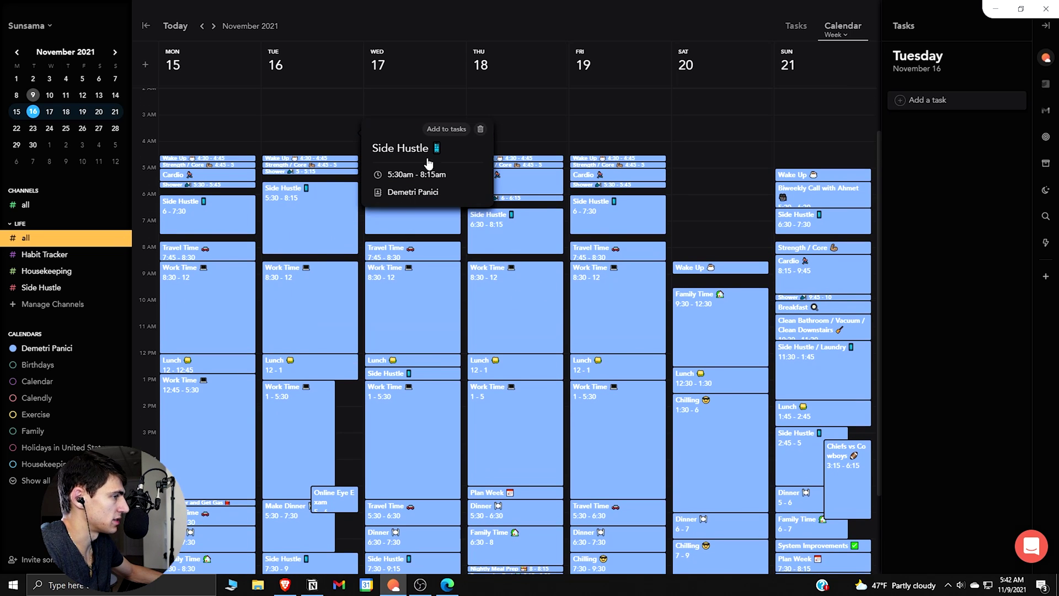
{"action": "left_click", "coordinate": [563, 111]}
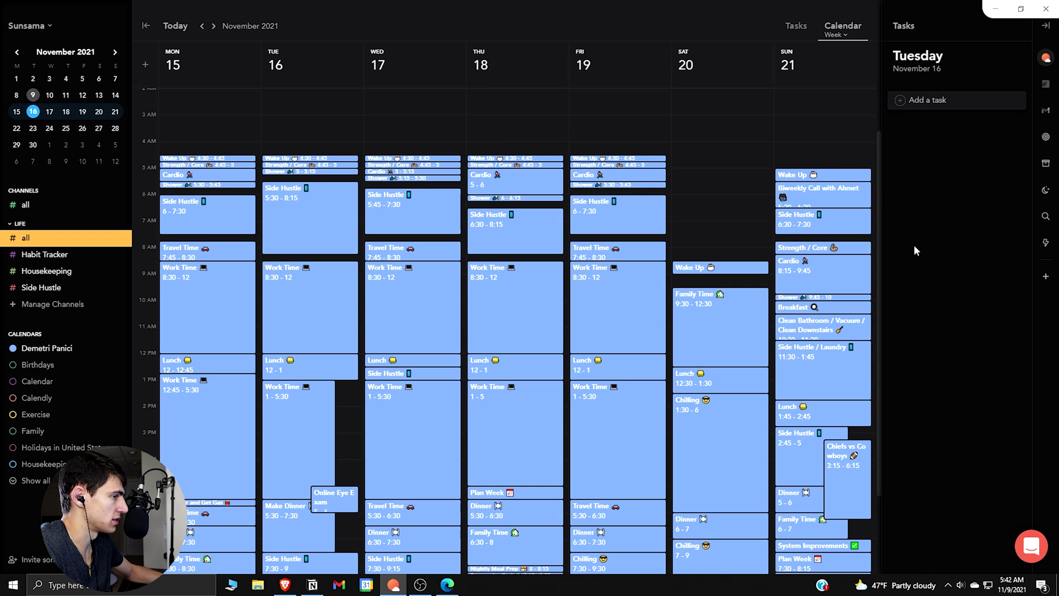
{"action": "scroll", "coordinate": [607, 210], "scroll_direction": "down", "scroll_amount": 1}
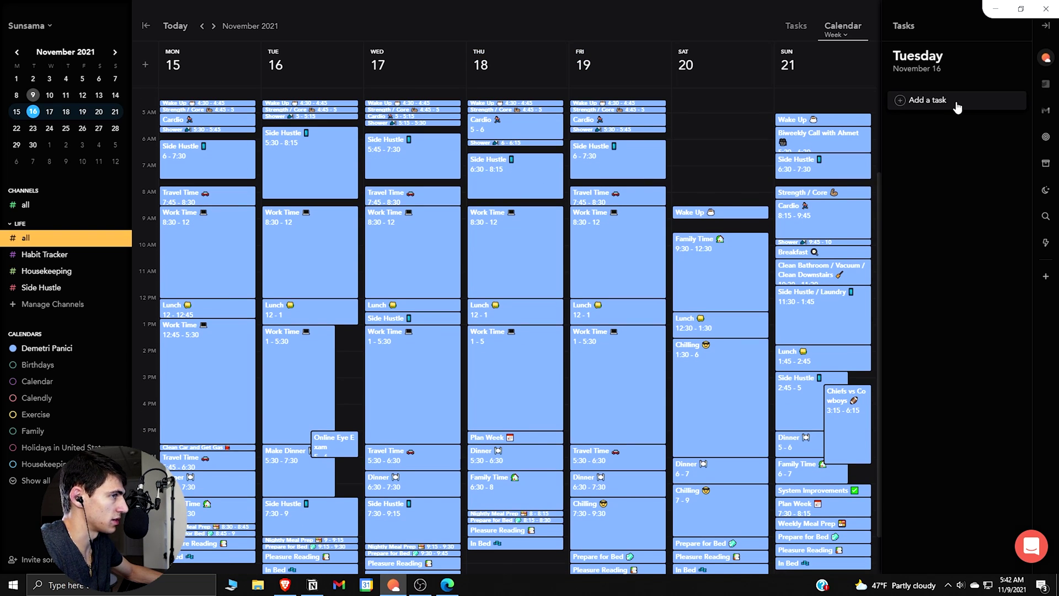
{"action": "left_click", "coordinate": [368, 255]}
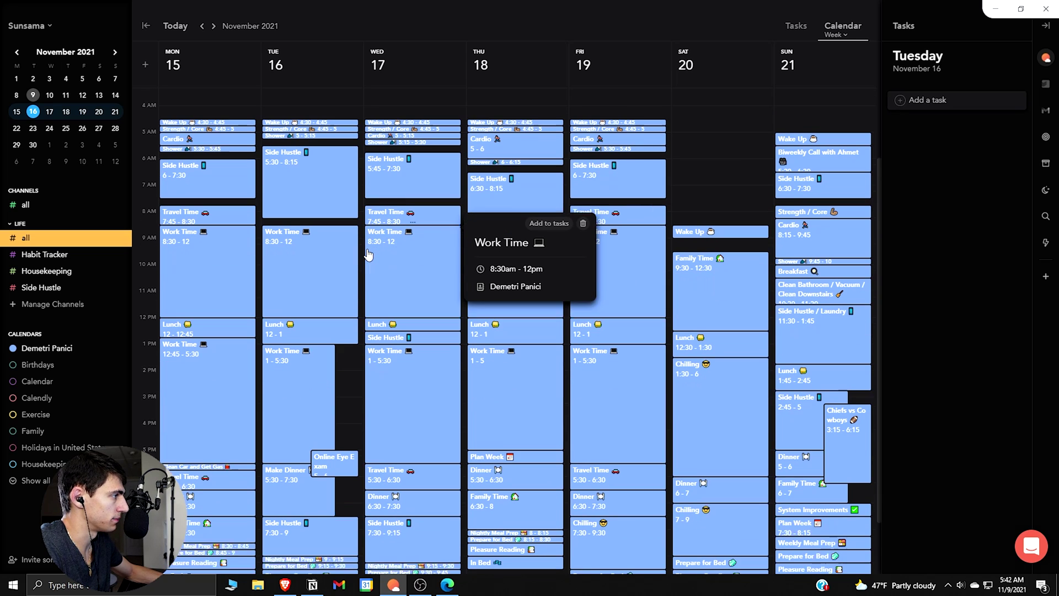
{"action": "left_click", "coordinate": [692, 68]}
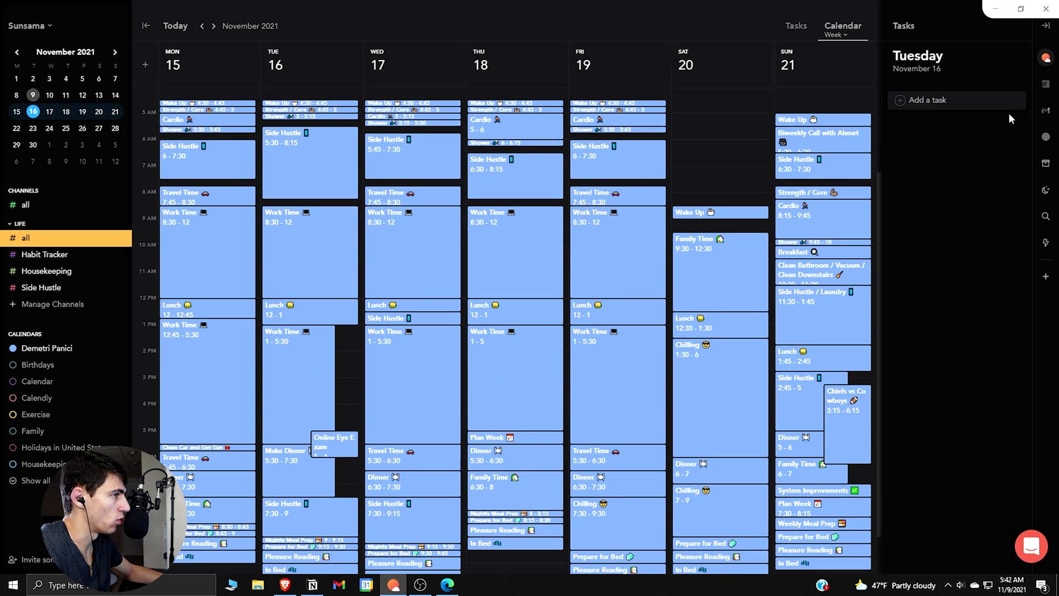
Step: Add Record A-Roll Video, Record B-Roll Video and Take Thumbnails as Tuesday tasks
{"action": "left_click", "coordinate": [966, 108]}
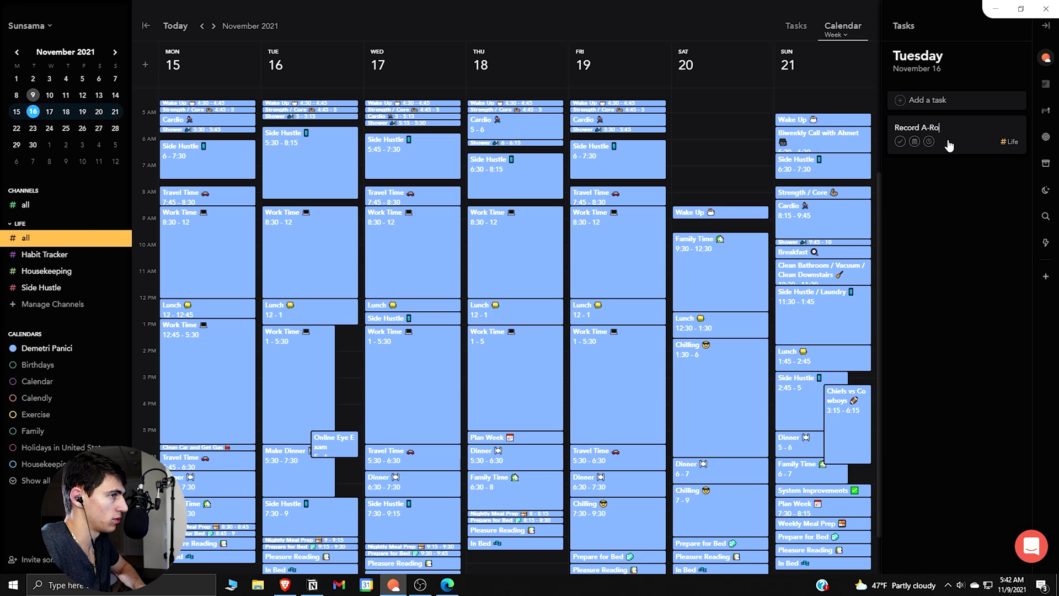
{"action": "key", "text": "Return"}
{"action": "type", "text": "Record B-Roll Video"}
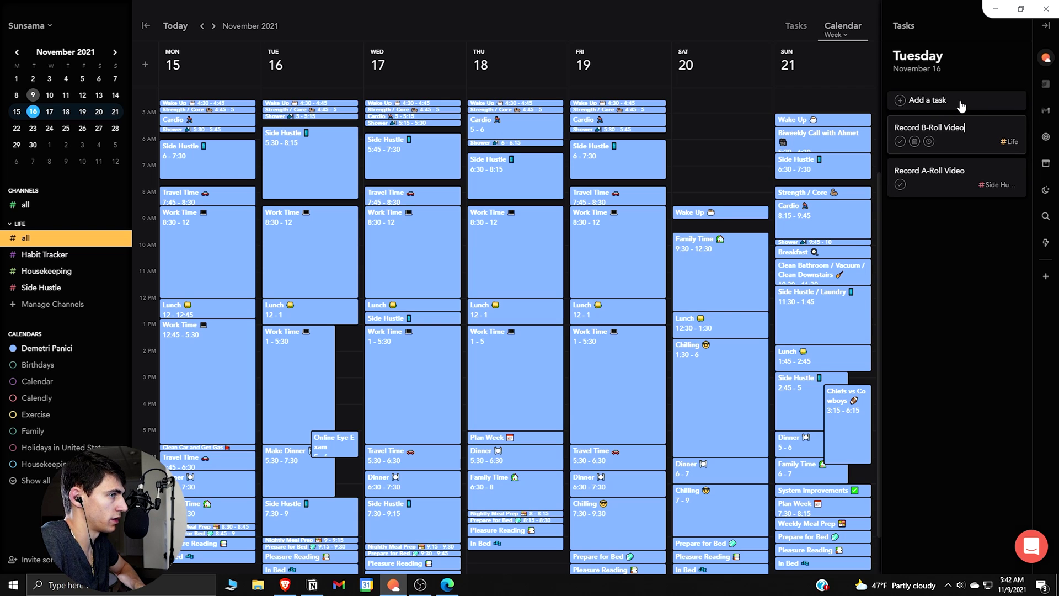
{"action": "key", "text": "Return"}
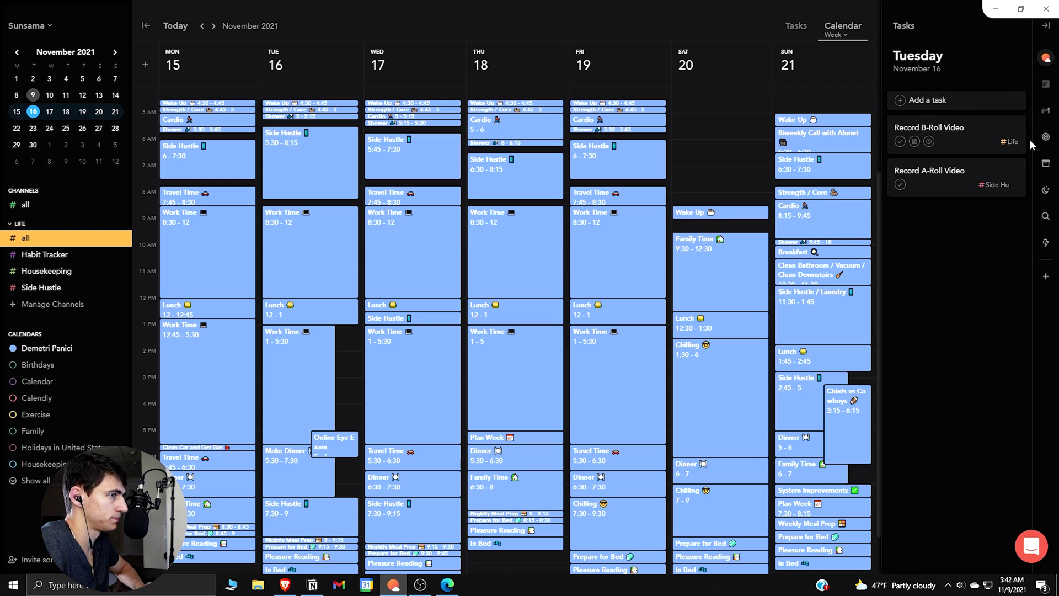
{"action": "type", "text": "R"}
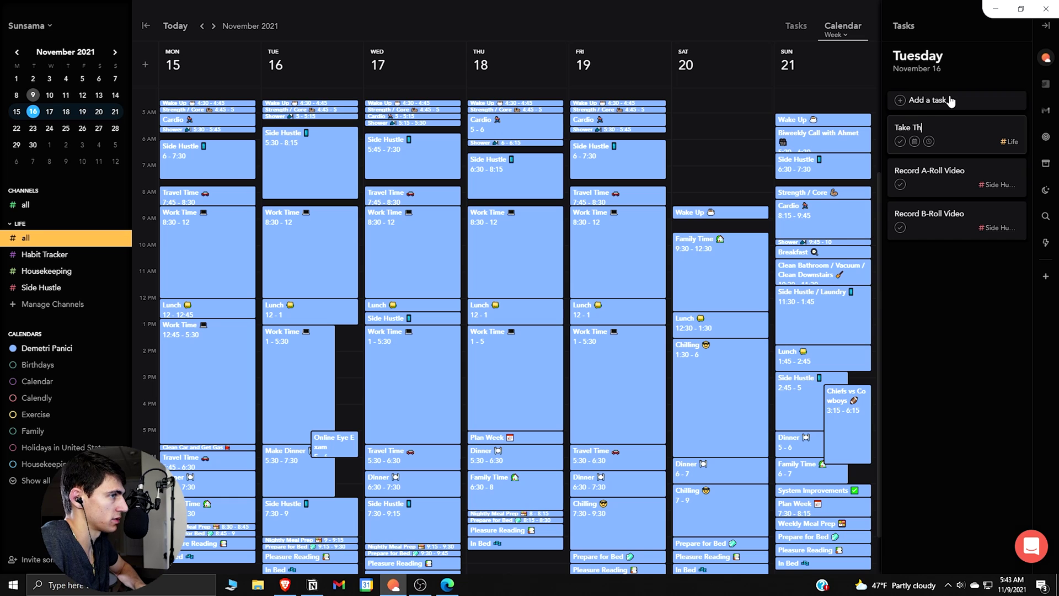
{"action": "type", "text": "ils"}
{"action": "key", "text": "Return"}
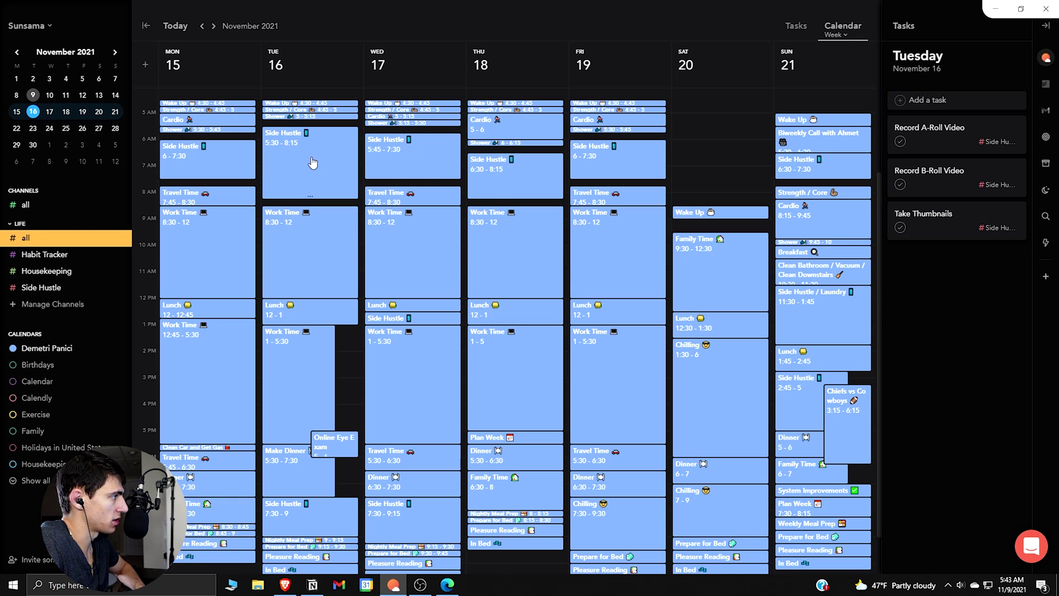
Step: Review the details of Tuesday's and Wednesday's Side Hustle calendar blocks
{"action": "left_click", "coordinate": [311, 158]}
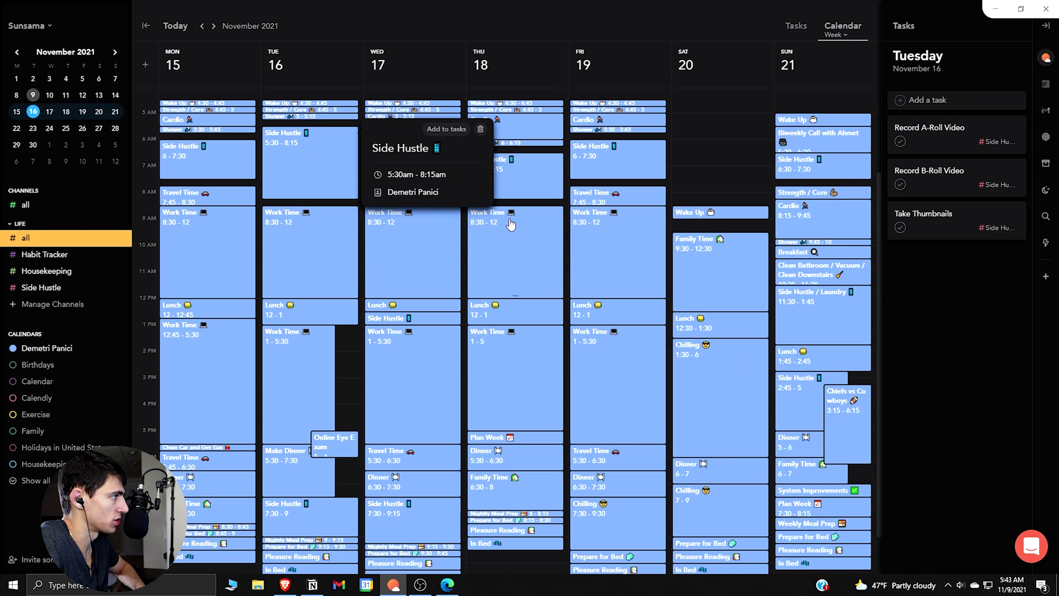
{"action": "left_click", "coordinate": [296, 170]}
{"action": "left_click", "coordinate": [817, 203]}
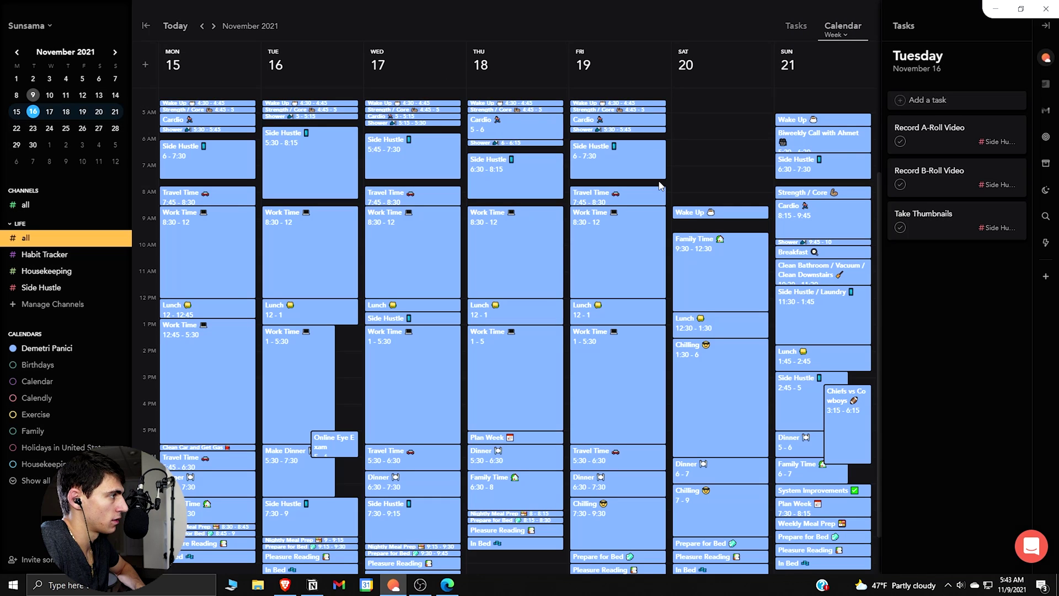
{"action": "left_click", "coordinate": [417, 156]}
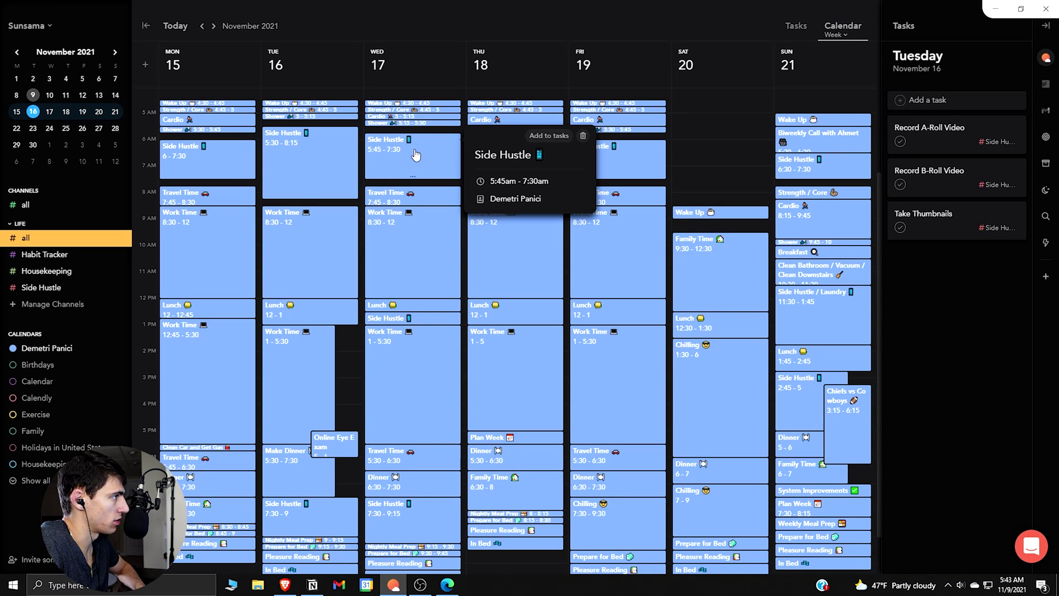
{"action": "left_click", "coordinate": [334, 160]}
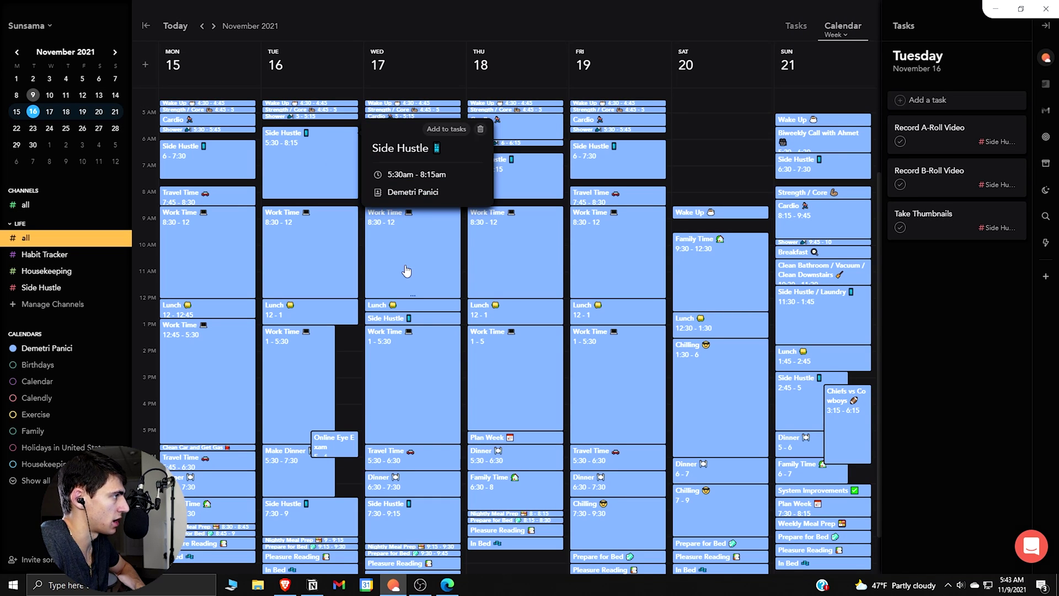
{"action": "key", "text": "Escape"}
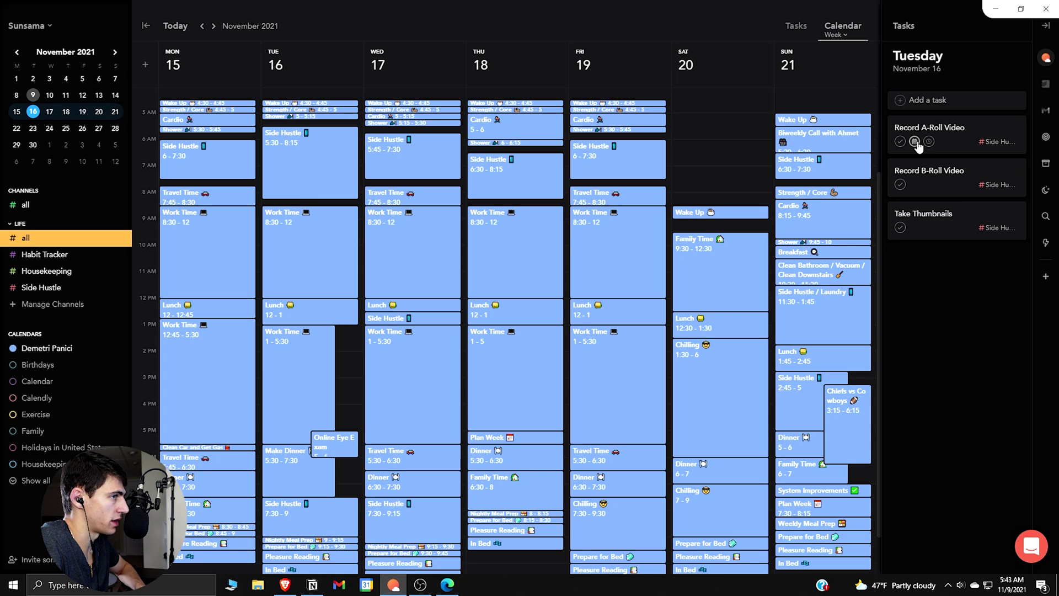
Step: Plan 30 min for Record A-Roll Video and Take Thumbnails, and 1.5 hr for Record B-Roll Video
{"action": "left_click", "coordinate": [914, 142]}
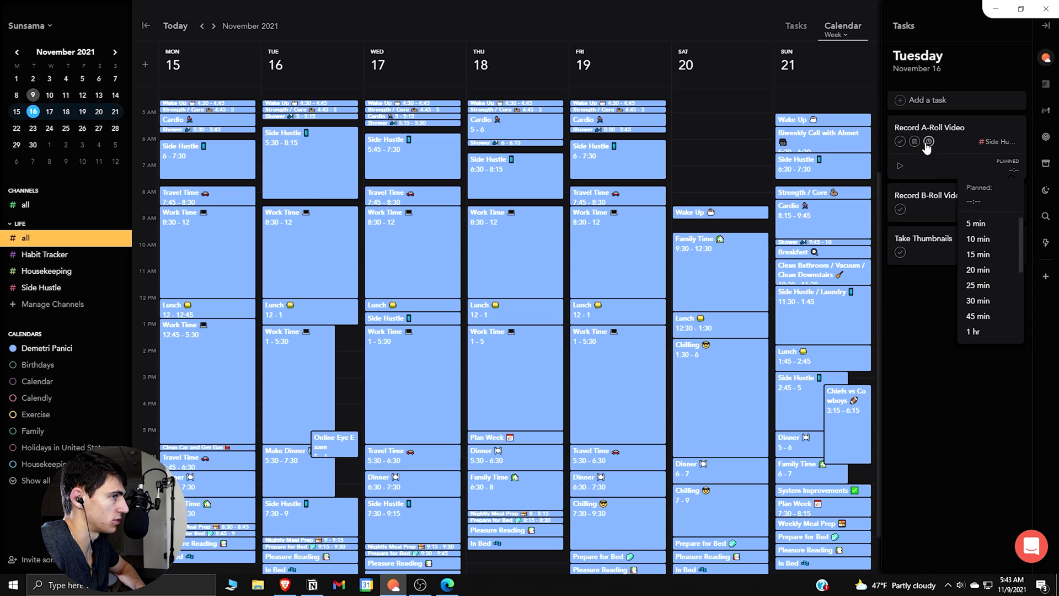
{"action": "left_click", "coordinate": [981, 302]}
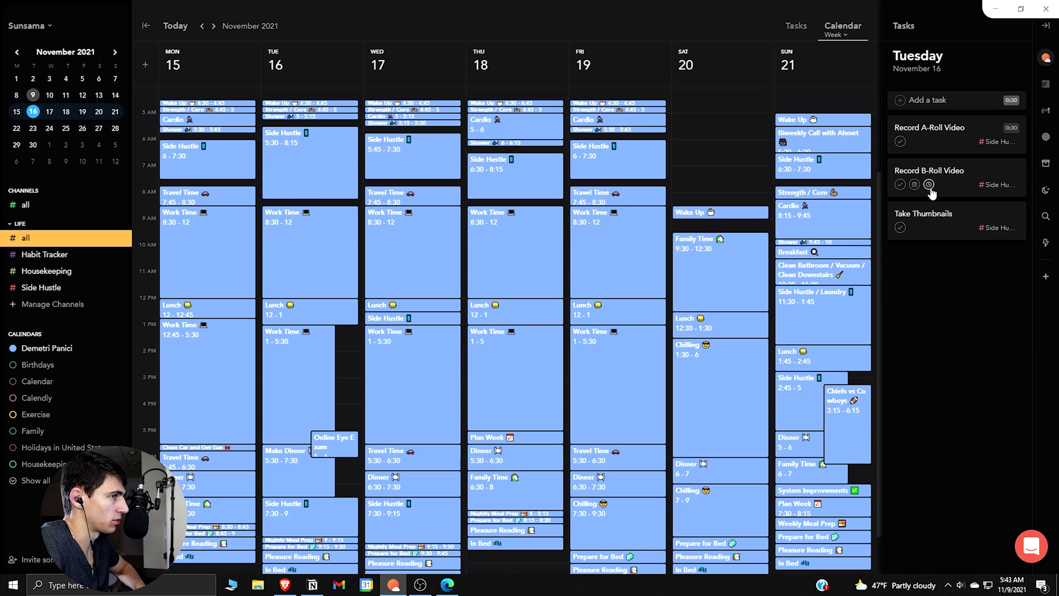
{"action": "left_click_drag", "start_coordinate": [934, 214], "coordinate": [941, 172]}
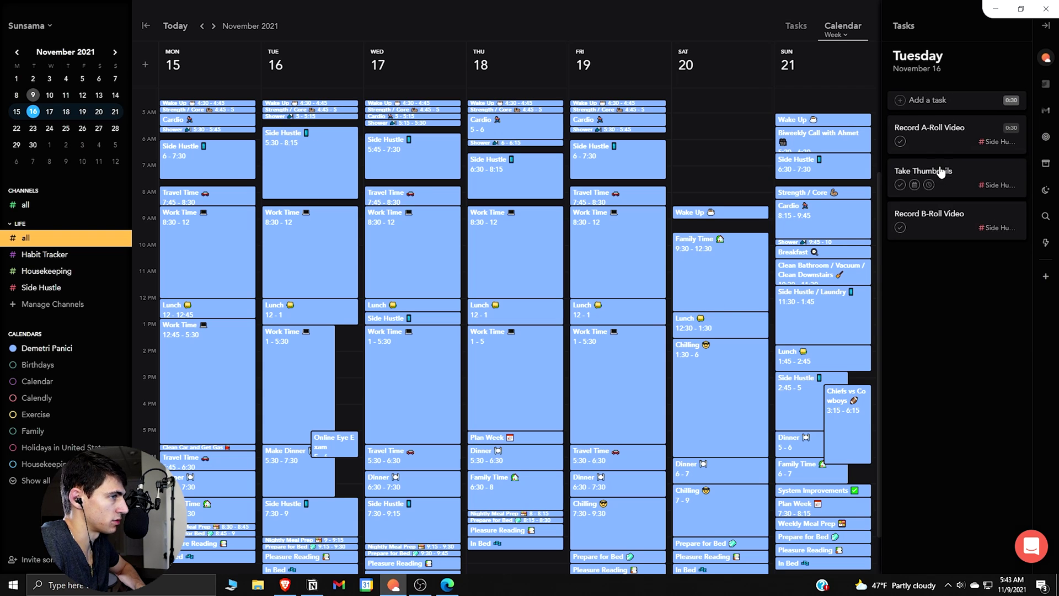
{"action": "left_click", "coordinate": [929, 186]}
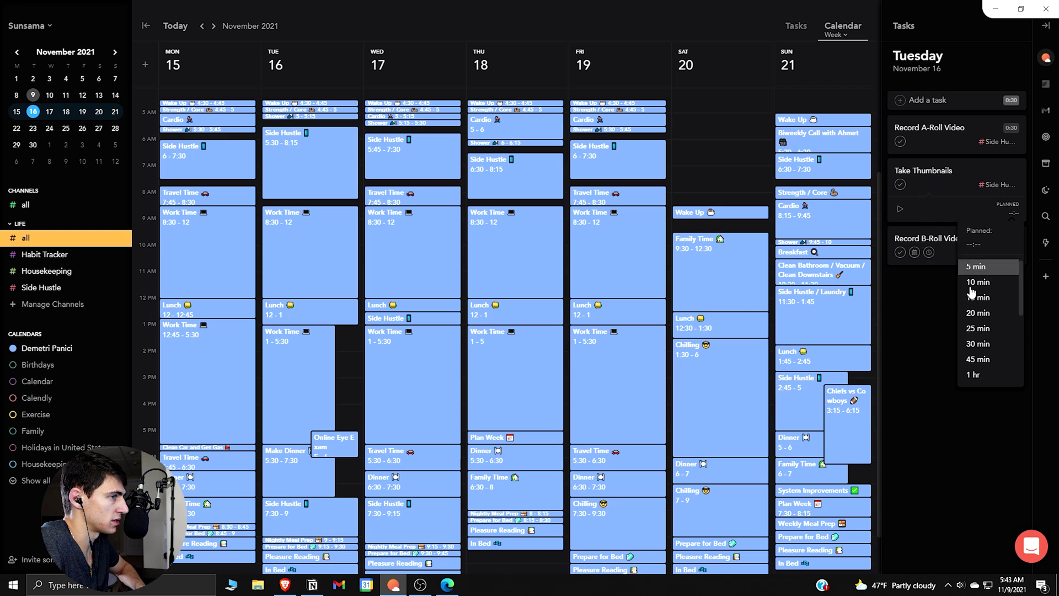
{"action": "left_click", "coordinate": [988, 342]}
{"action": "left_click", "coordinate": [926, 228]}
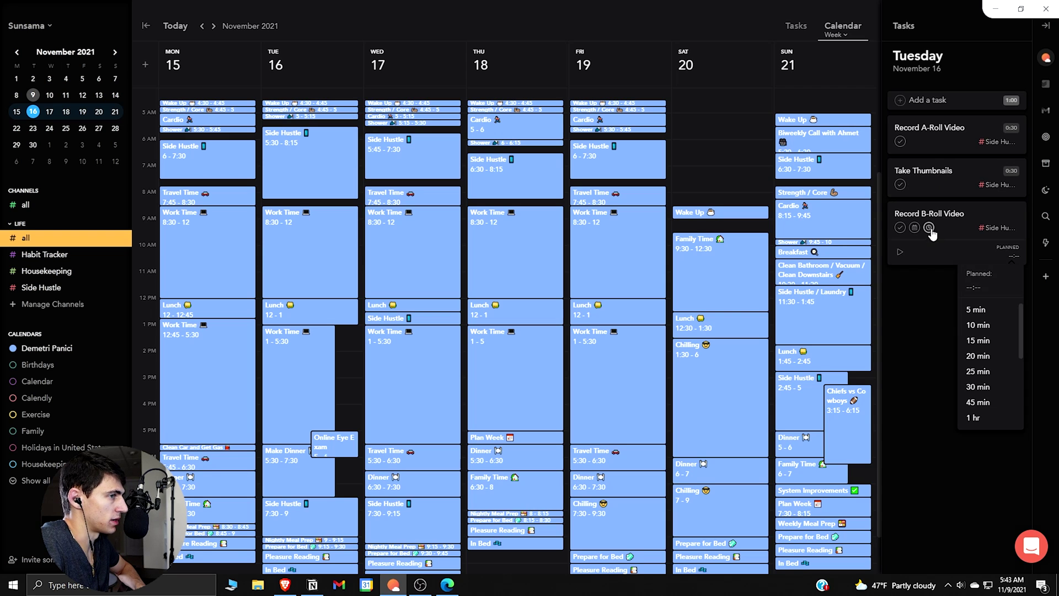
{"action": "scroll", "coordinate": [994, 399], "scroll_direction": "down", "scroll_amount": 2}
{"action": "left_click", "coordinate": [987, 381]}
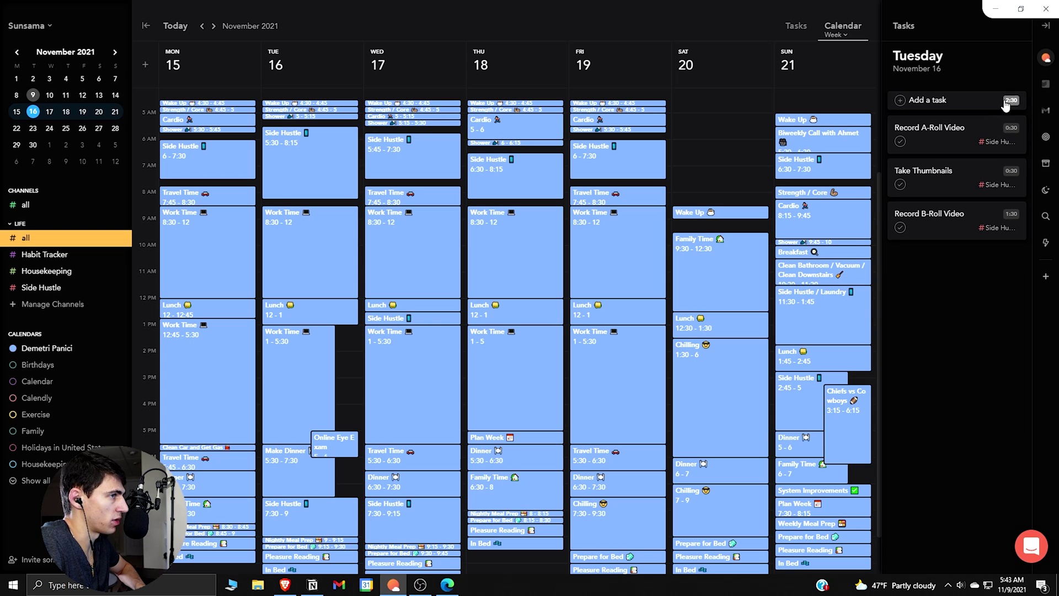
Step: Check Tuesday's Side Hustle block and confirm Record B-Roll Video stays at 1:30
{"action": "left_click", "coordinate": [288, 152]}
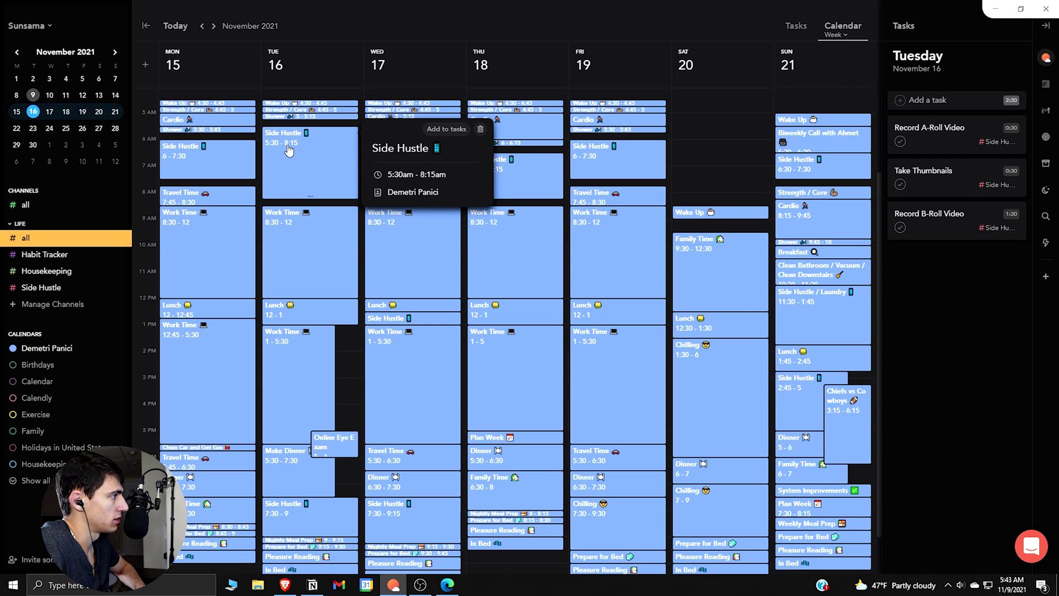
{"action": "left_click", "coordinate": [962, 200]}
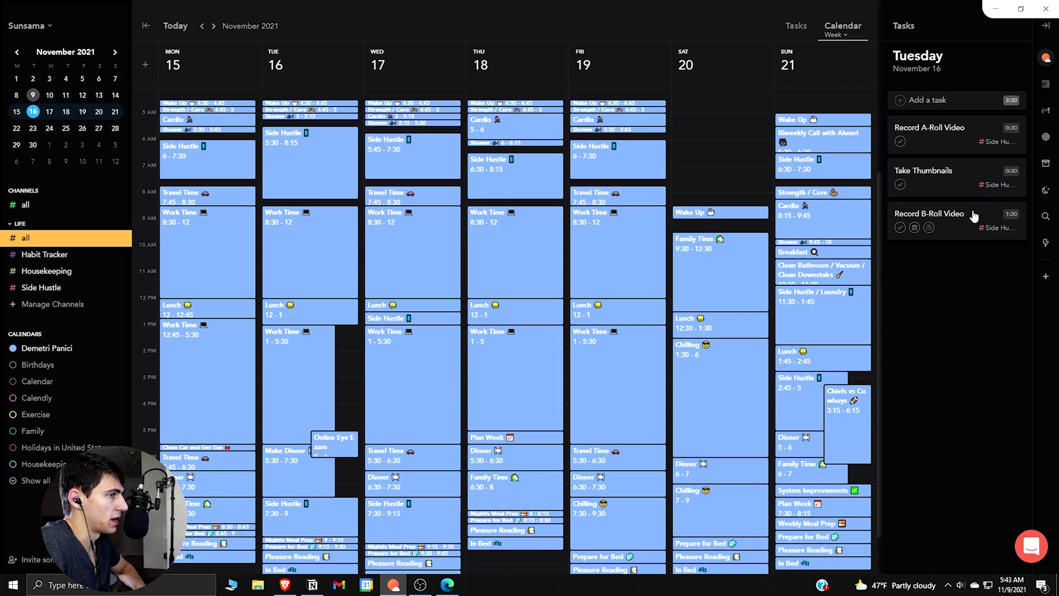
{"action": "left_click", "coordinate": [929, 227]}
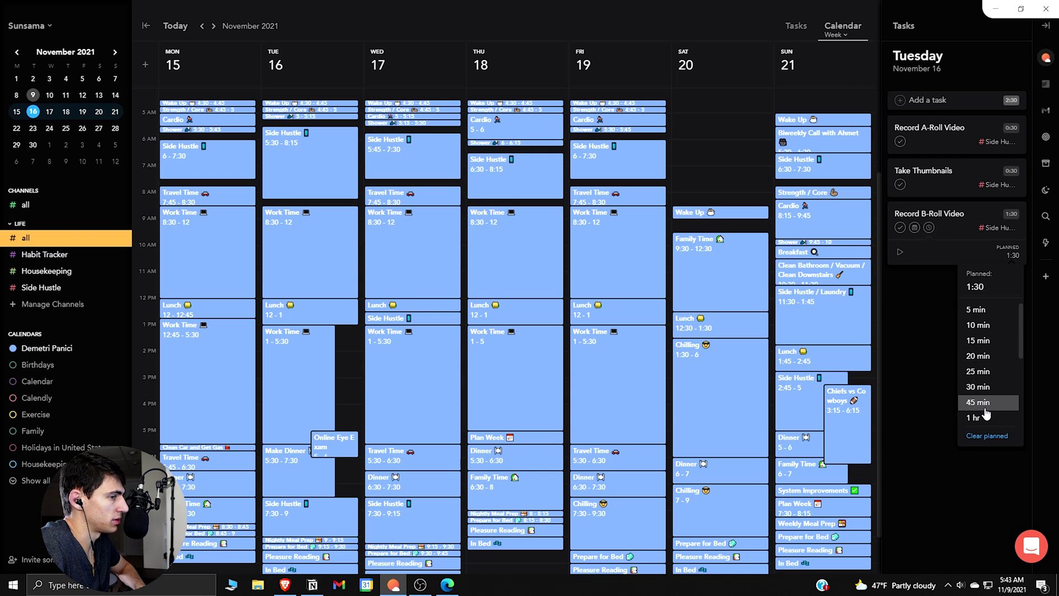
{"action": "scroll", "coordinate": [986, 413], "scroll_direction": "down", "scroll_amount": 1}
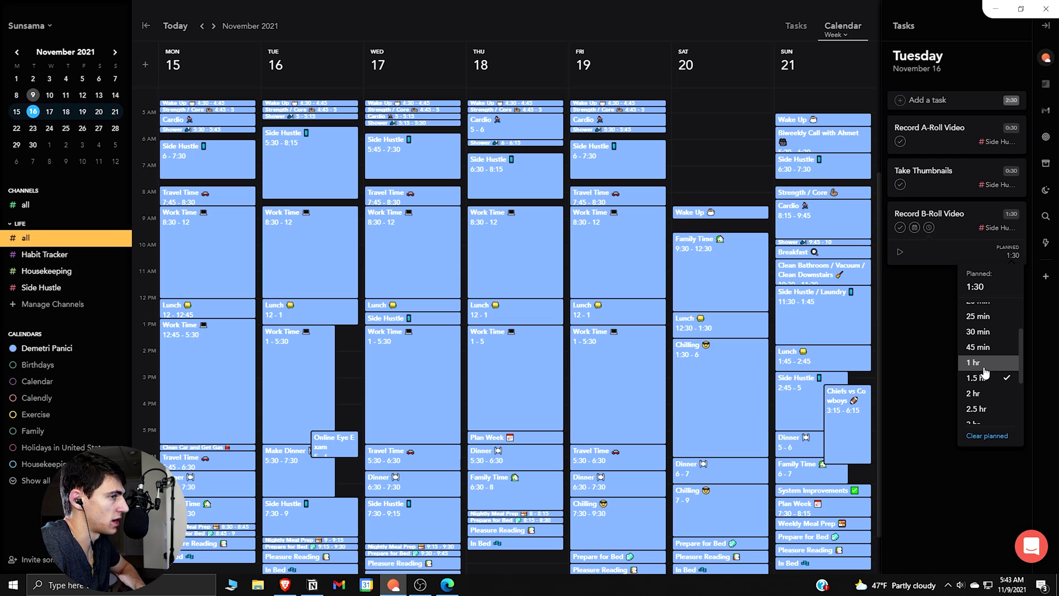
{"action": "left_click", "coordinate": [907, 316]}
{"action": "left_click", "coordinate": [1010, 253]}
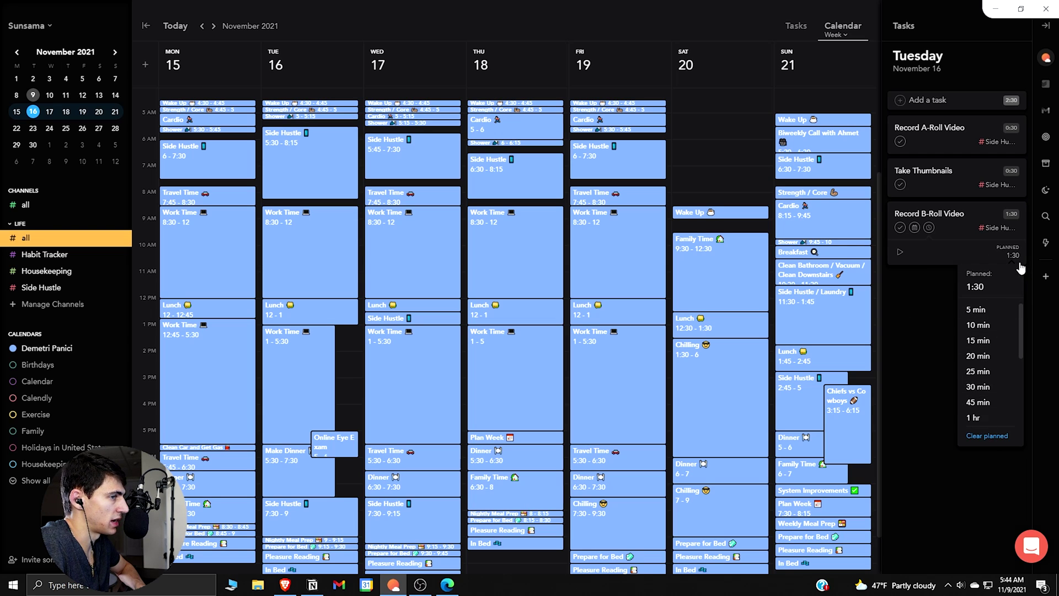
{"action": "scroll", "coordinate": [995, 358], "scroll_direction": "down", "scroll_amount": 1}
{"action": "left_click", "coordinate": [993, 373]}
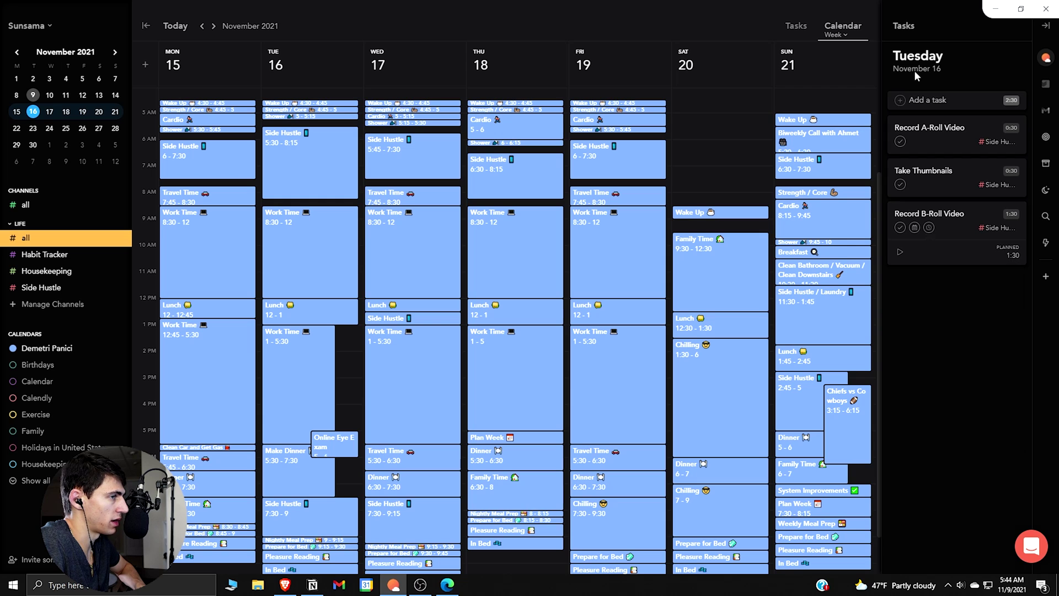
Step: Create Edit A-Roll Footage in the Side Hustle channel and drag it last in Tuesday's list
{"action": "left_click", "coordinate": [935, 102]}
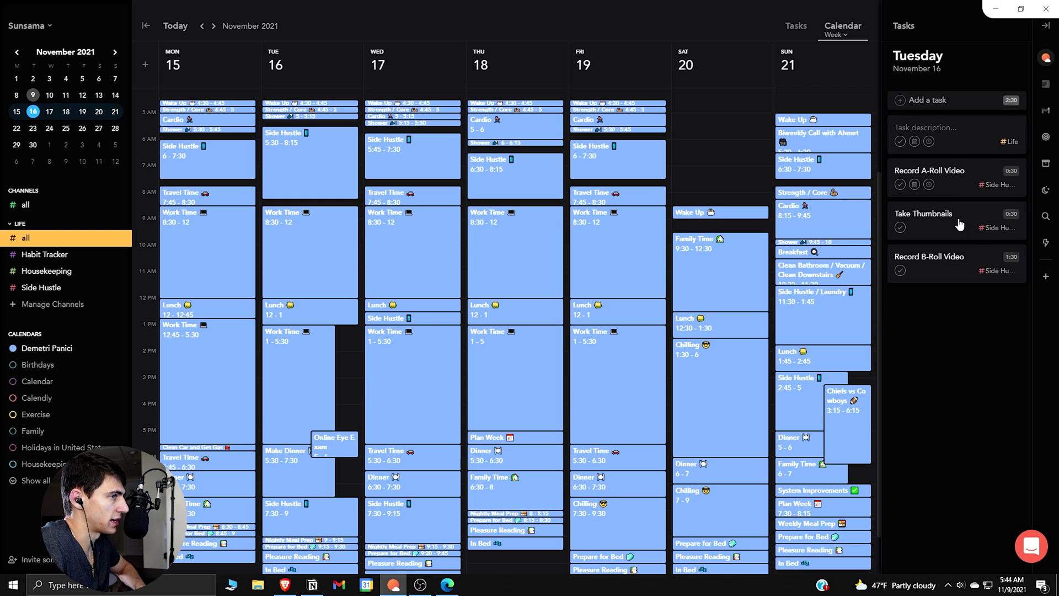
{"action": "left_click", "coordinate": [955, 138]}
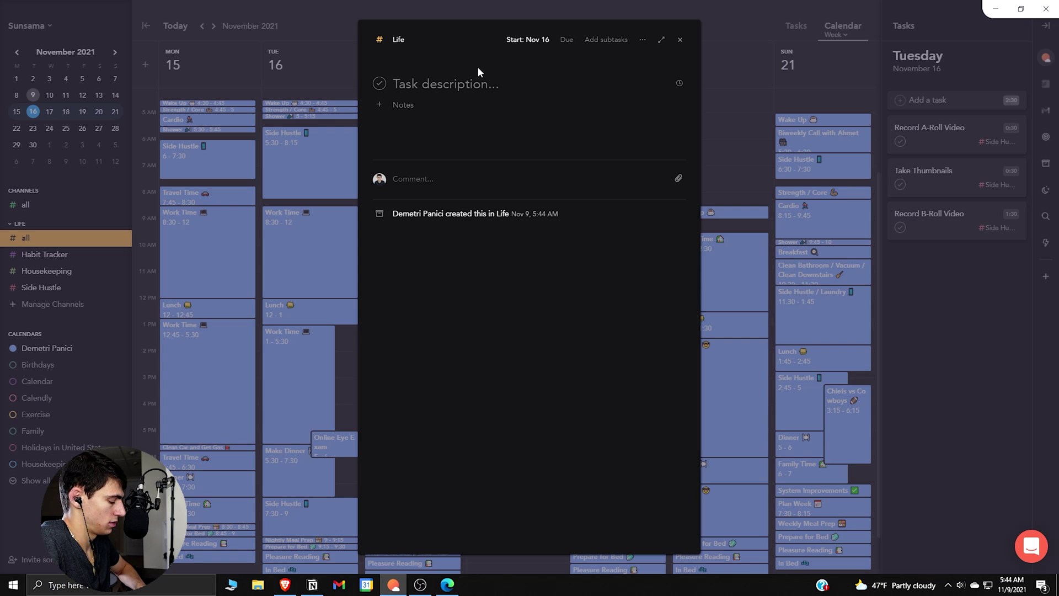
{"action": "type", "text": "Edit A-Roll"}
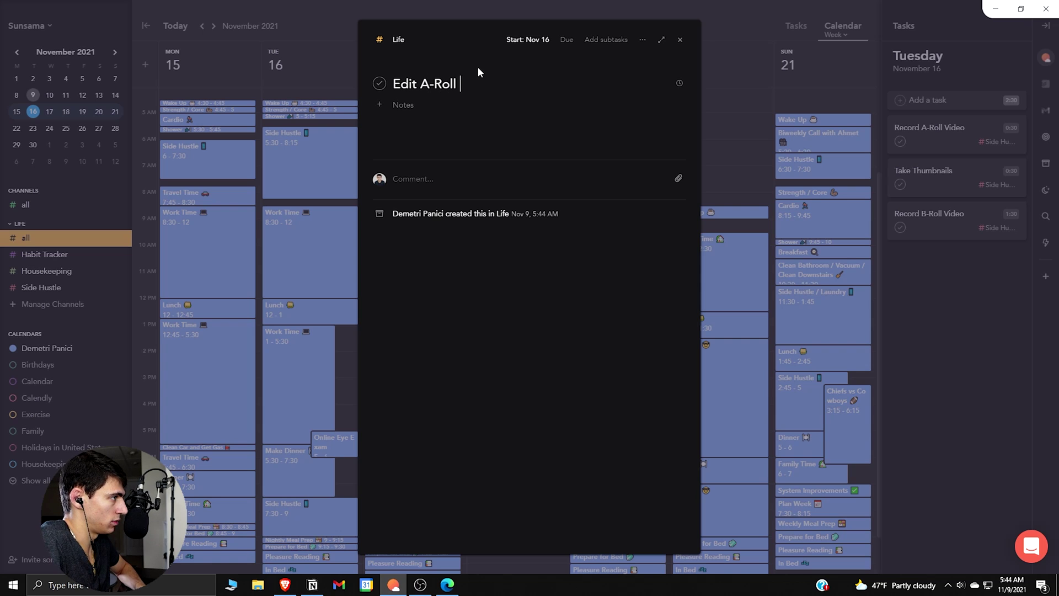
{"action": "type", "text": " Footage"}
{"action": "left_click", "coordinate": [398, 40]}
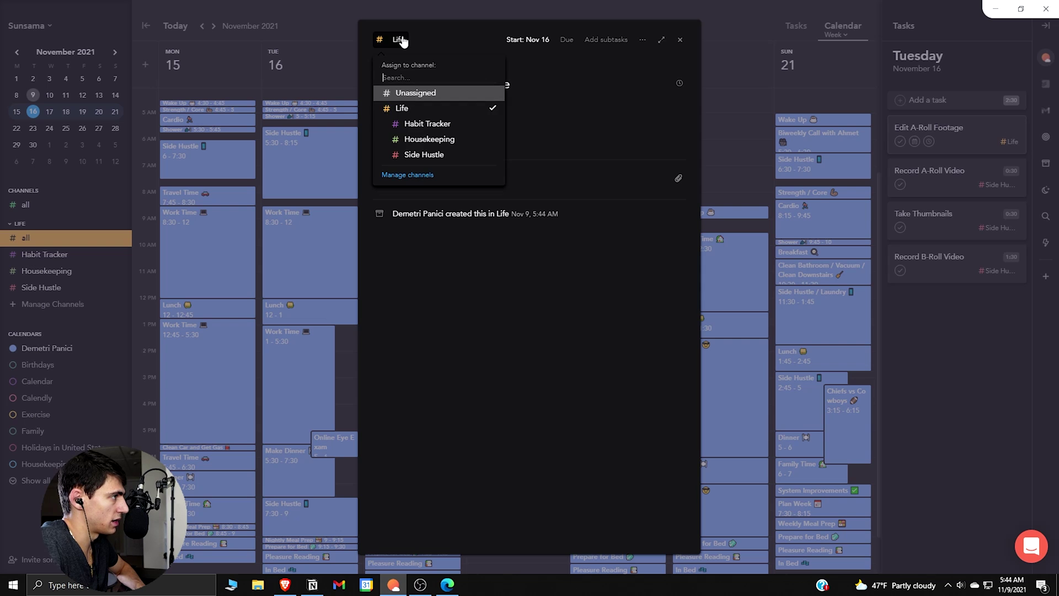
{"action": "left_click", "coordinate": [435, 156]}
{"action": "left_click", "coordinate": [756, 160]}
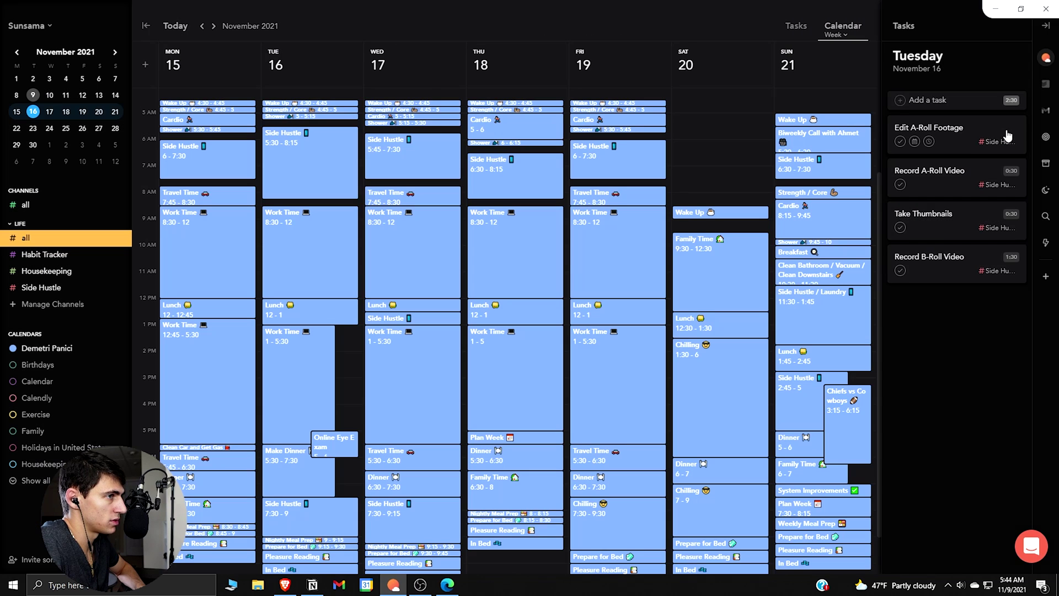
{"action": "left_click_drag", "start_coordinate": [958, 146], "coordinate": [964, 279]}
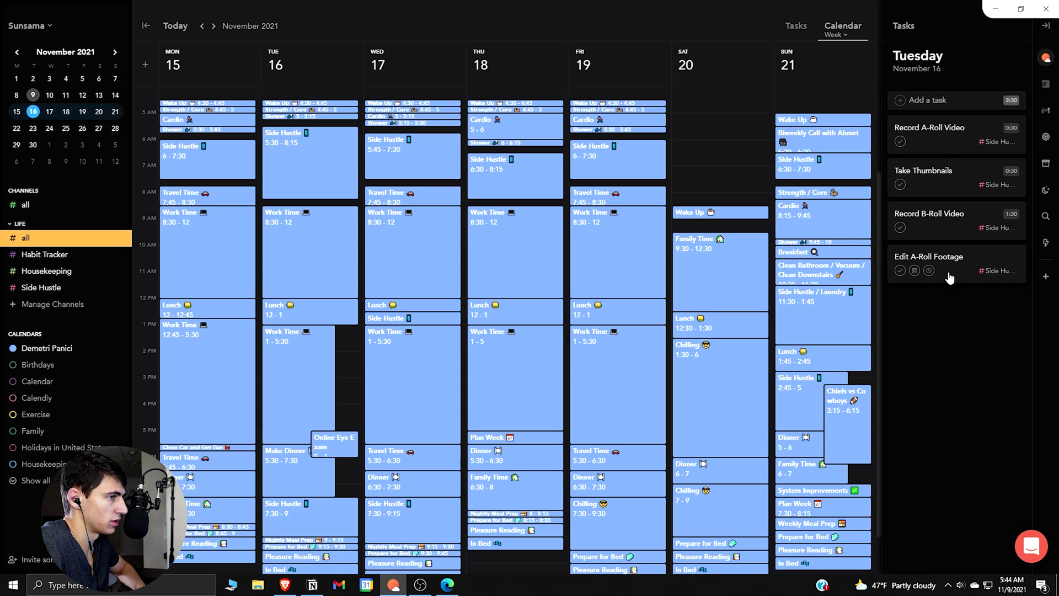
Step: Plan 30 min for Edit A-Roll Footage and shorten Take Thumbnails to 15 min
{"action": "left_click", "coordinate": [930, 272]}
{"action": "left_click", "coordinate": [987, 430]}
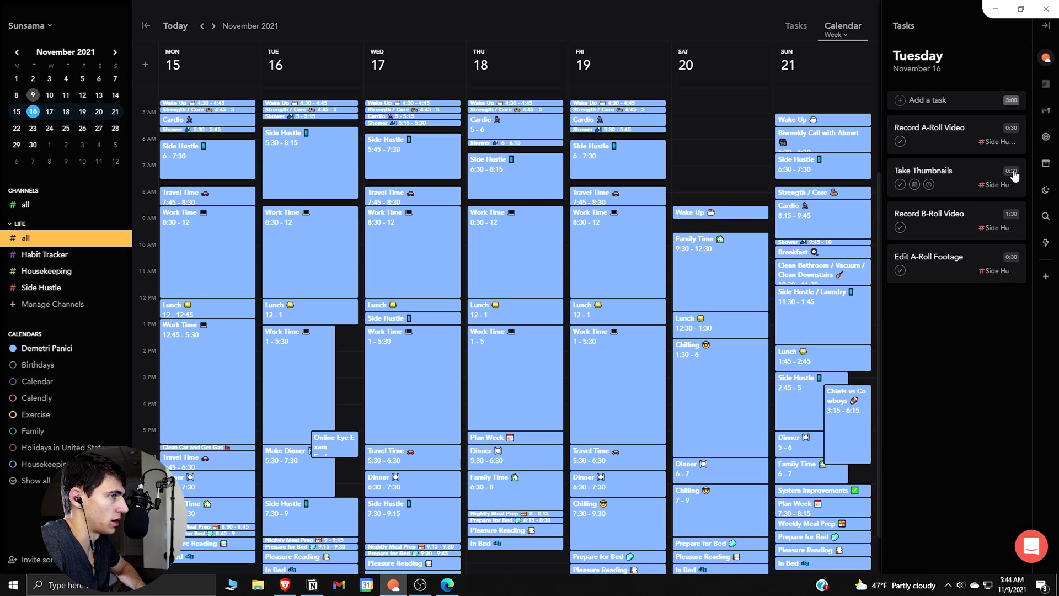
{"action": "left_click", "coordinate": [929, 184]}
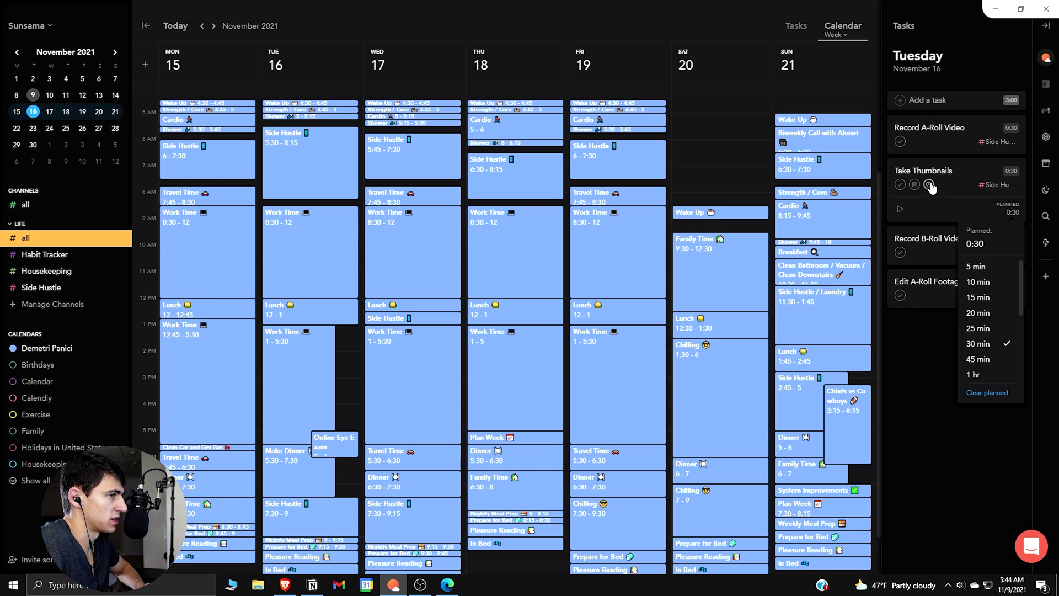
{"action": "left_click", "coordinate": [989, 300]}
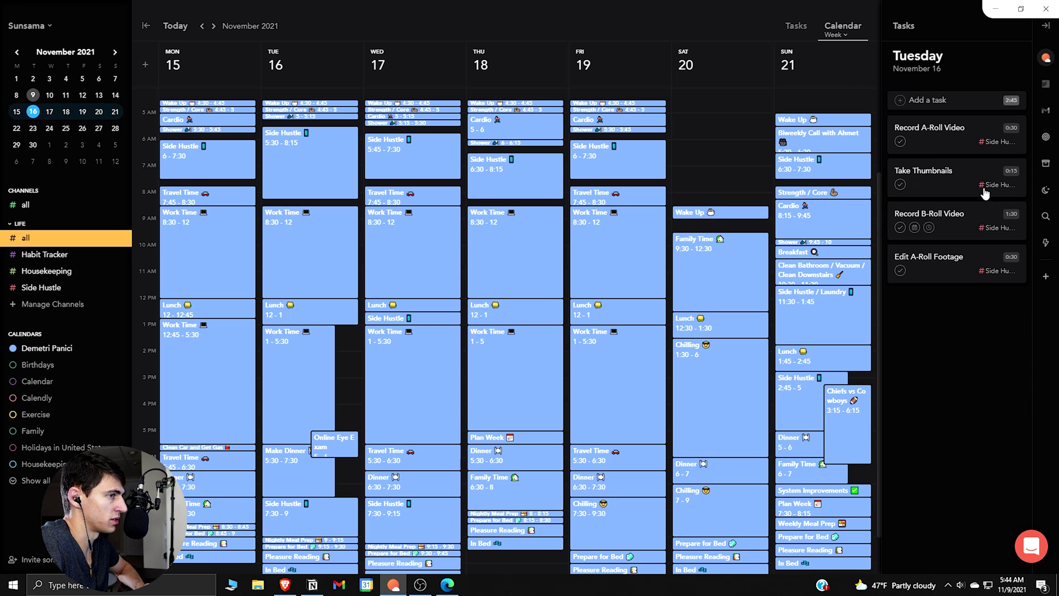
Step: Review Tuesday's Side Hustle block and Wednesday's Work Time event details
{"action": "left_click", "coordinate": [266, 160]}
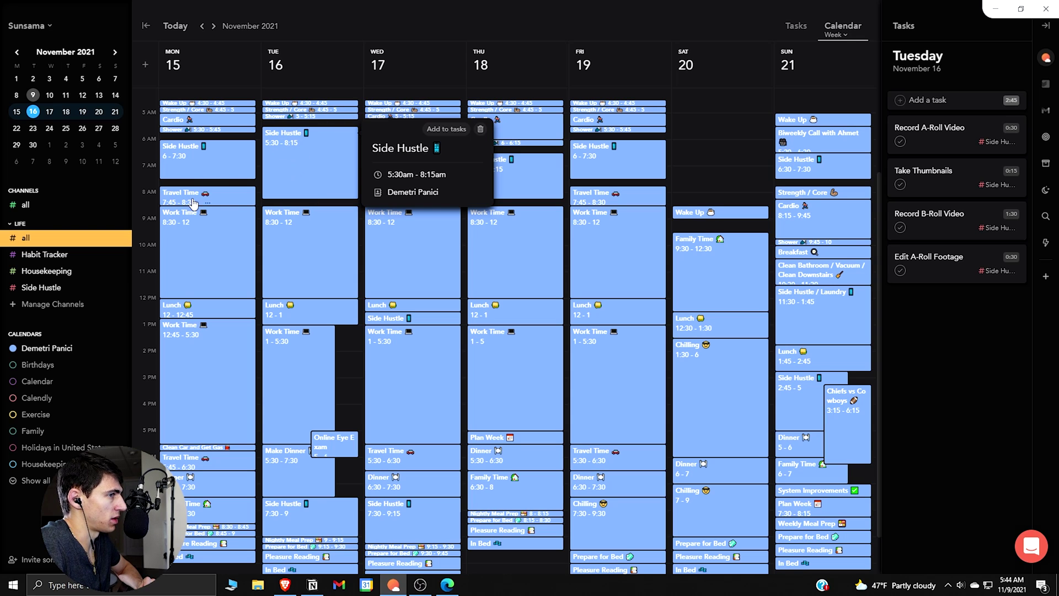
{"action": "left_click", "coordinate": [902, 83]}
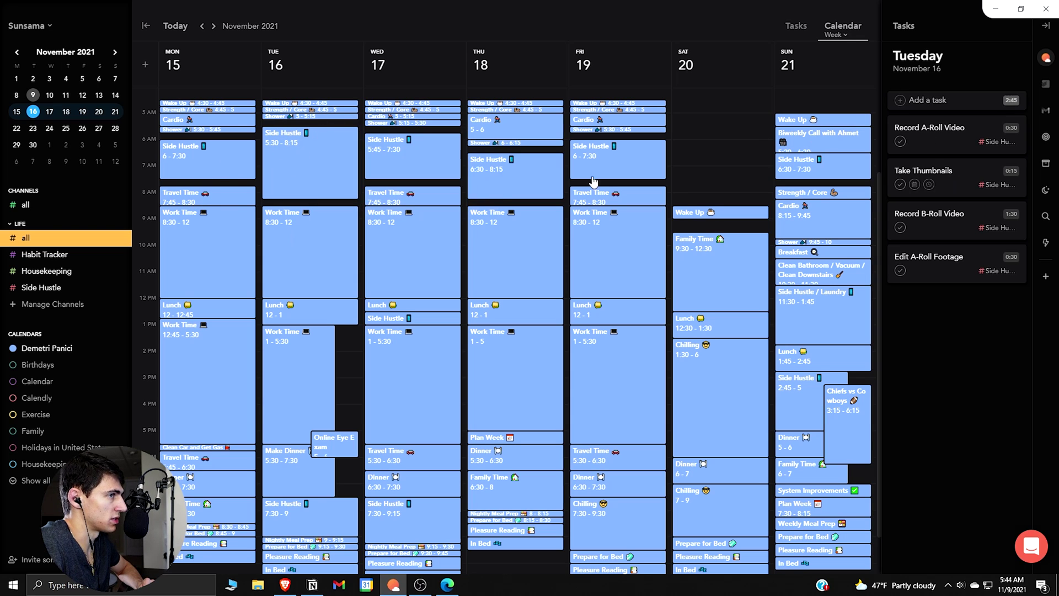
{"action": "left_click", "coordinate": [294, 181]}
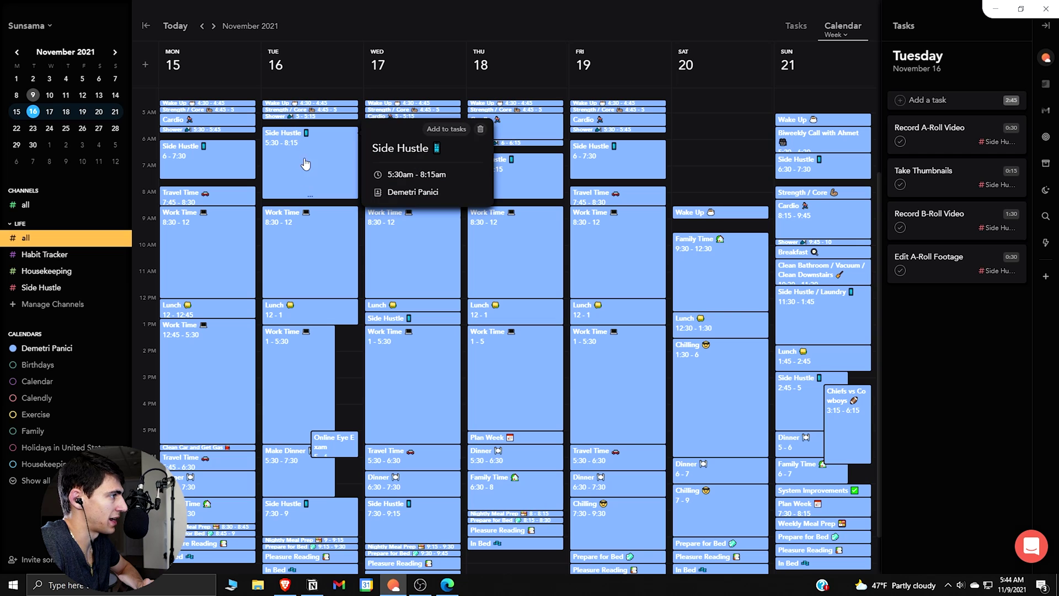
{"action": "left_click", "coordinate": [991, 169]}
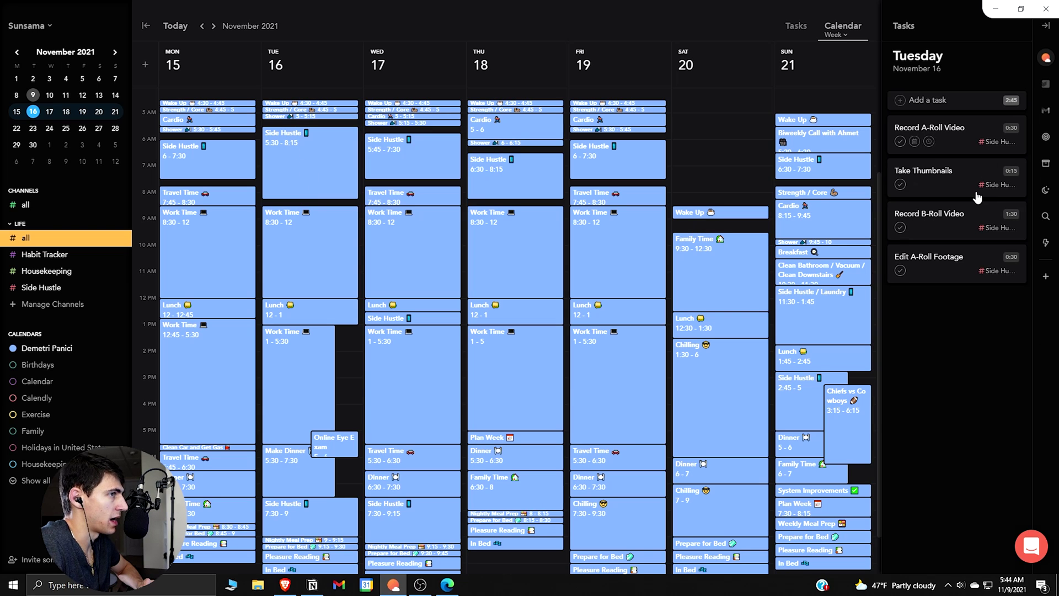
{"action": "left_click", "coordinate": [441, 263]}
{"action": "left_click", "coordinate": [50, 112]}
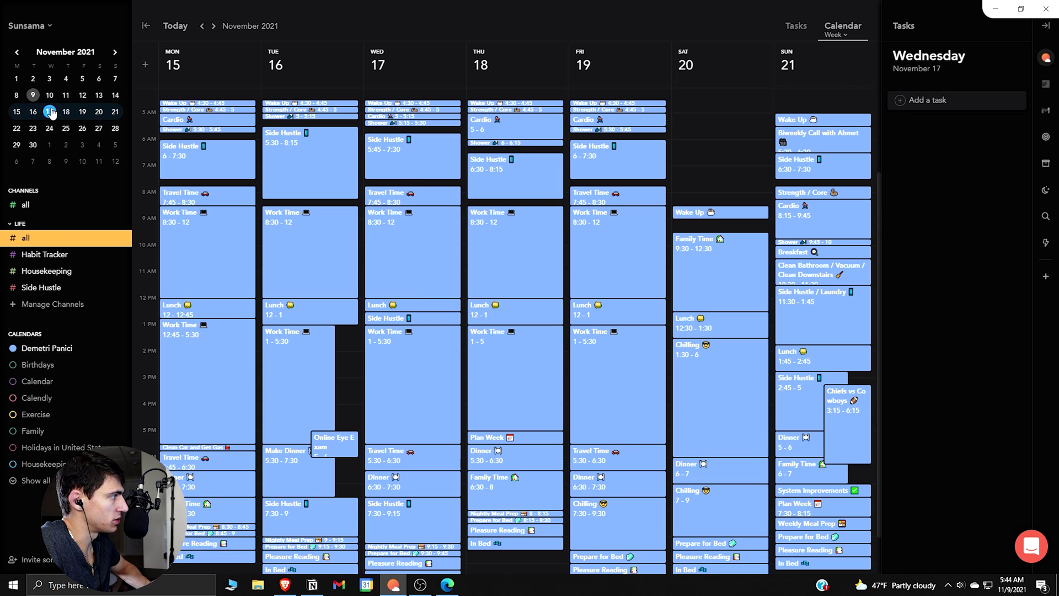
{"action": "key", "text": "Right"}
{"action": "key", "text": "Right"}
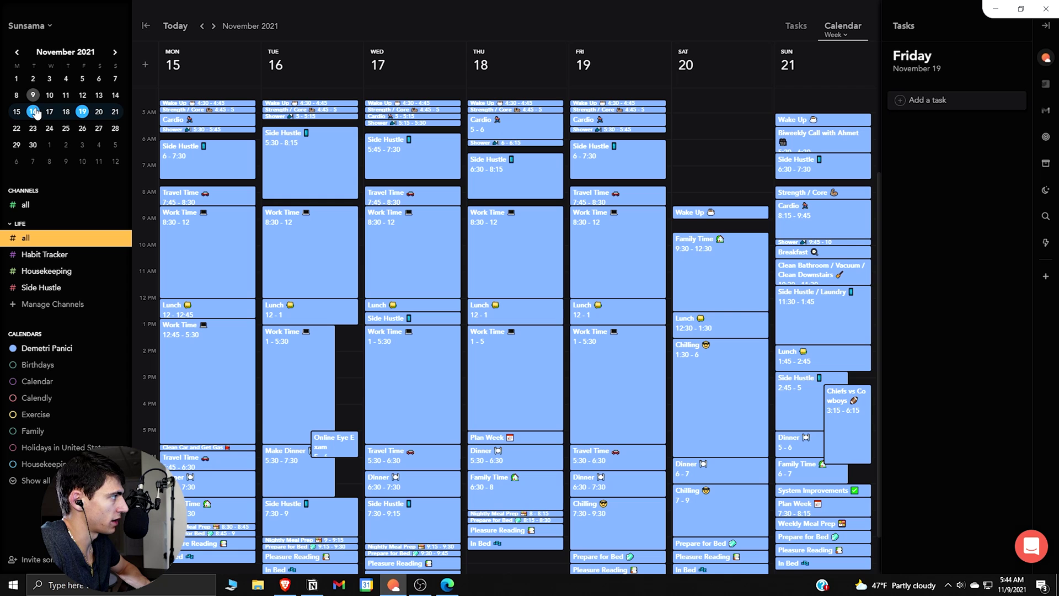
{"action": "left_click", "coordinate": [34, 112]}
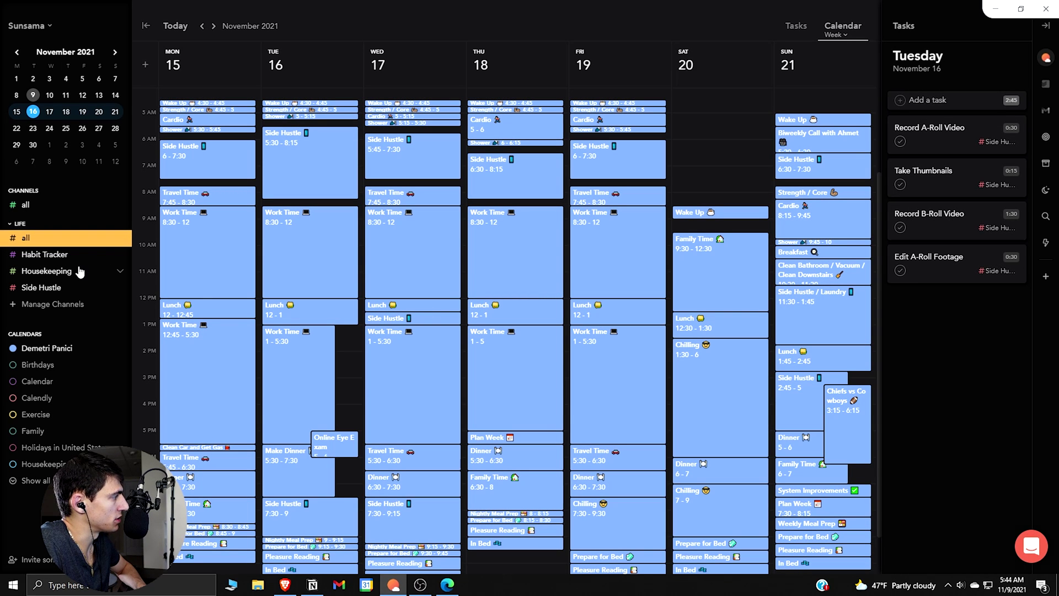
Step: Add a Make Dinner task at the bottom of Tuesday's list with 2 hr planned
{"action": "left_click", "coordinate": [931, 103]}
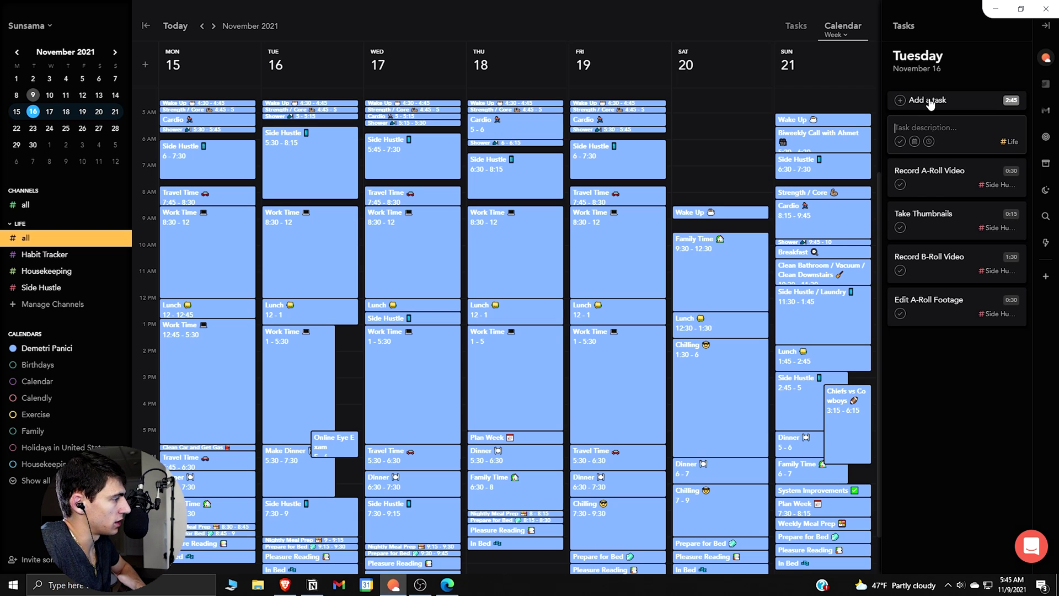
{"action": "left_click", "coordinate": [281, 457]}
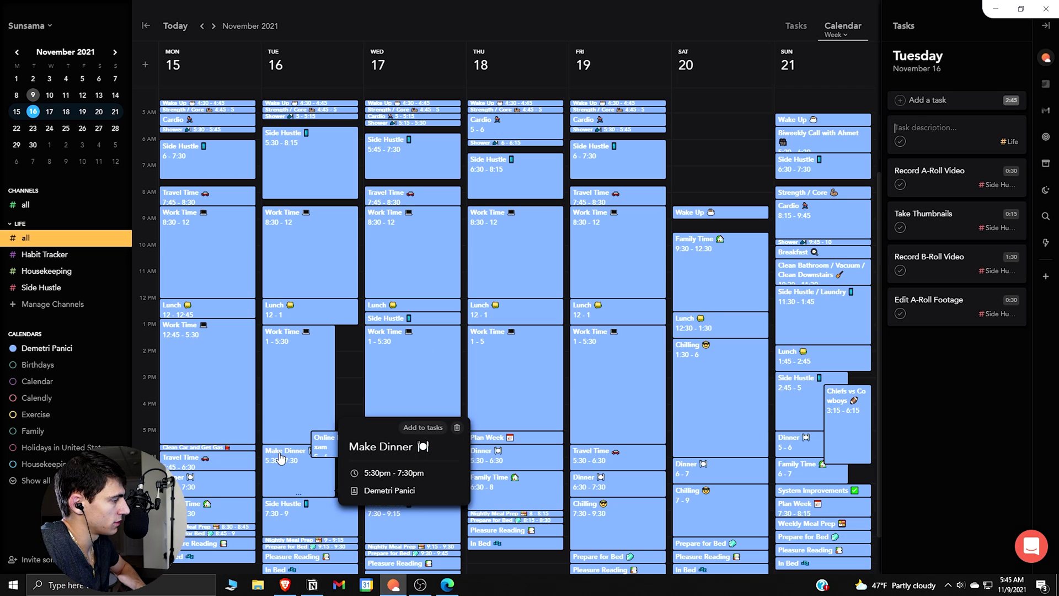
{"action": "left_click", "coordinate": [987, 121]}
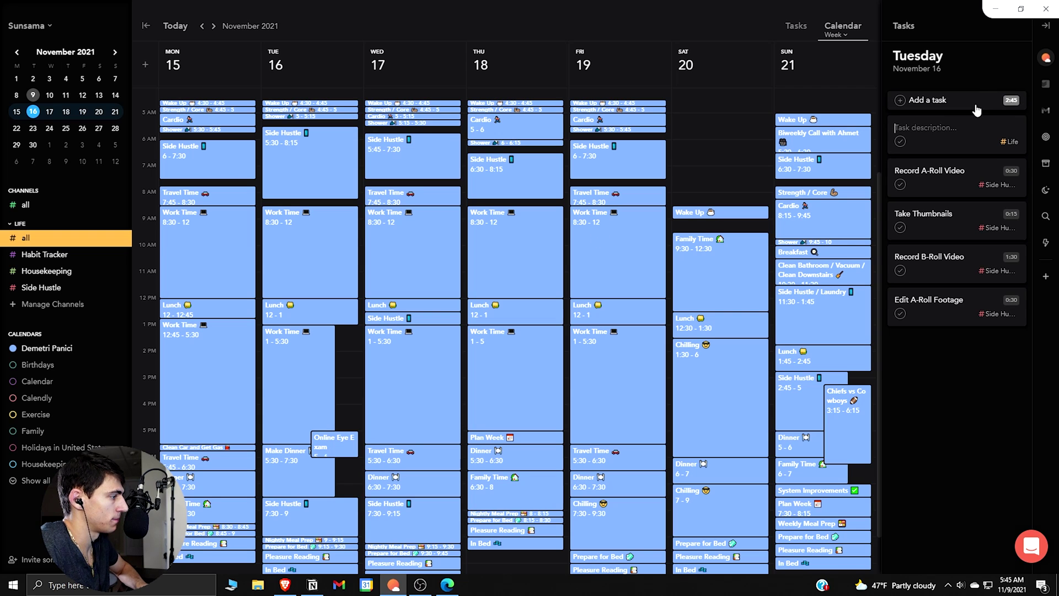
{"action": "type", "text": "Make Dinner"}
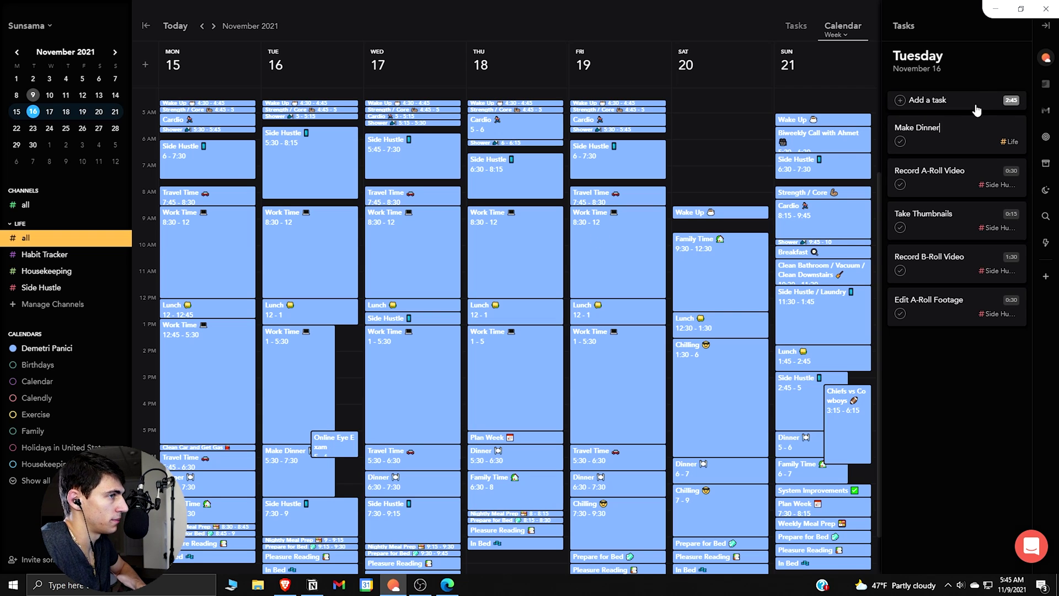
{"action": "left_click_drag", "start_coordinate": [965, 148], "coordinate": [959, 328]}
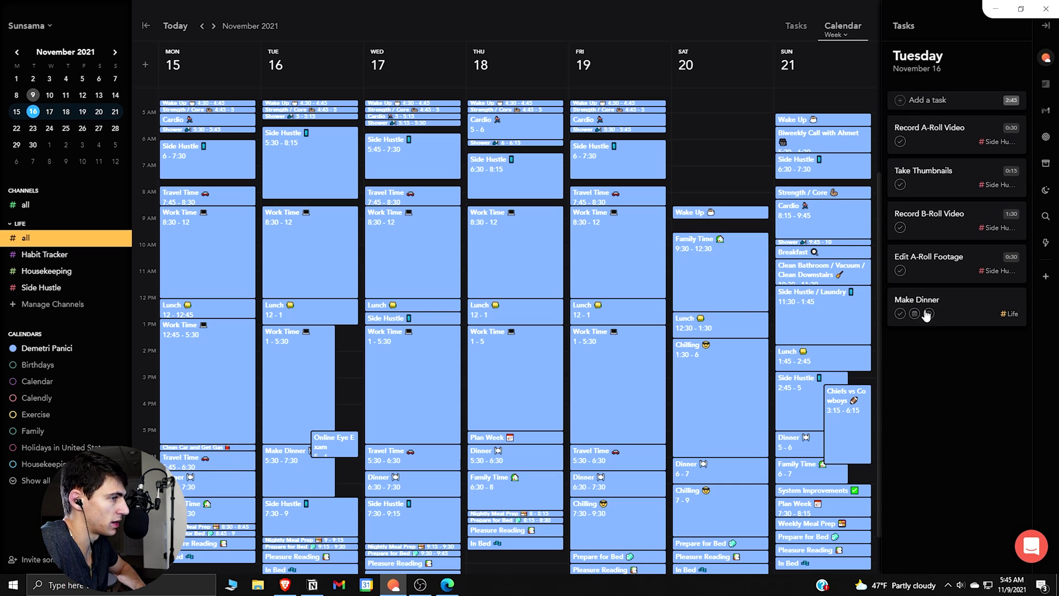
{"action": "left_click", "coordinate": [929, 314]}
{"action": "scroll", "coordinate": [992, 475], "scroll_direction": "down", "scroll_amount": 2}
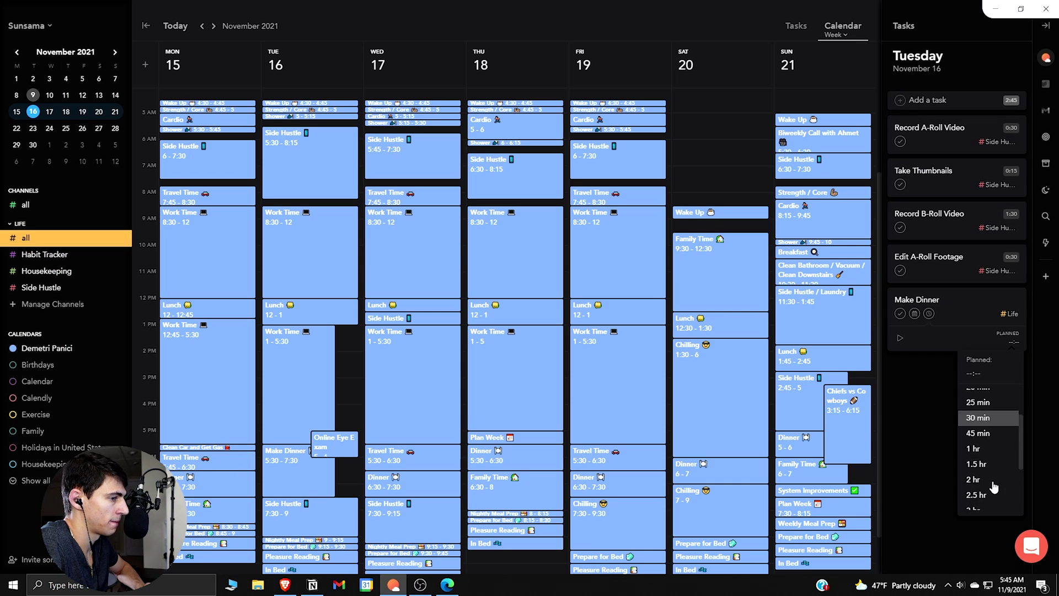
{"action": "left_click", "coordinate": [992, 481]}
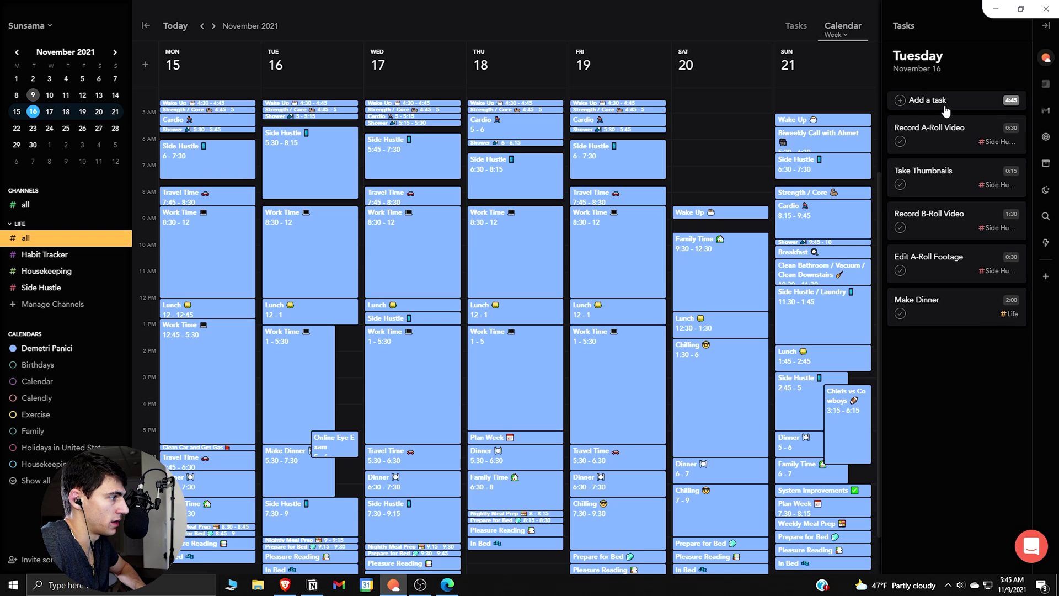
Step: Check the Prepare for Bed event's details and start another new Tuesday task
{"action": "left_click", "coordinate": [287, 546]}
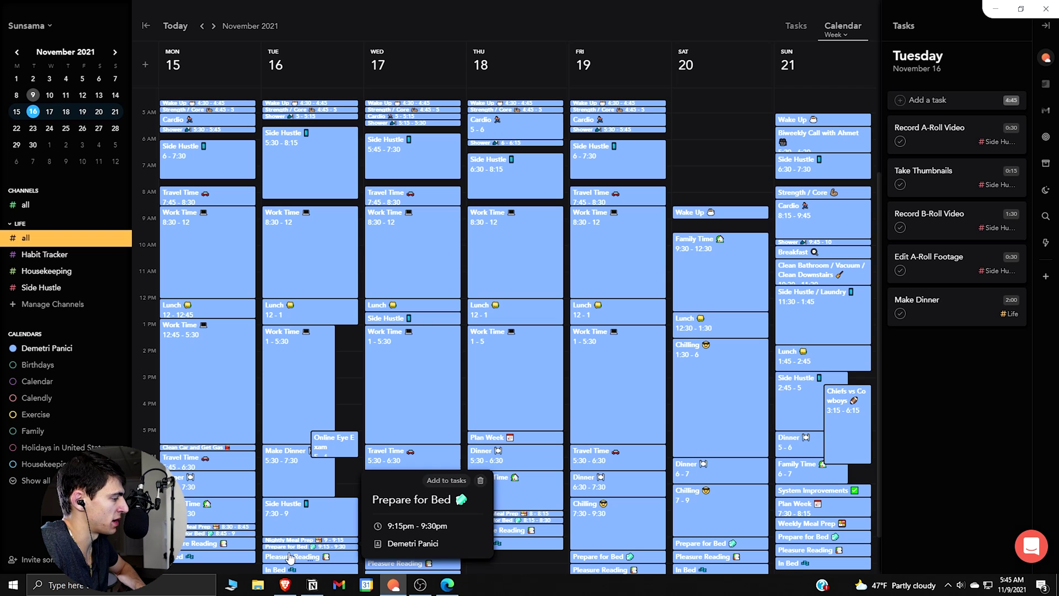
{"action": "left_click", "coordinate": [1001, 80]}
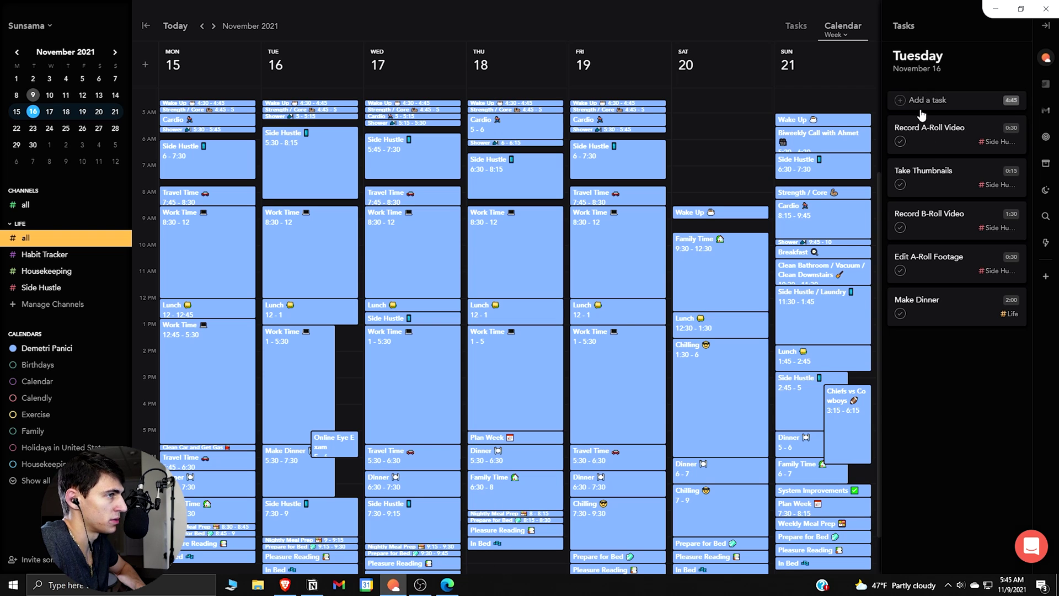
{"action": "left_click", "coordinate": [931, 105]}
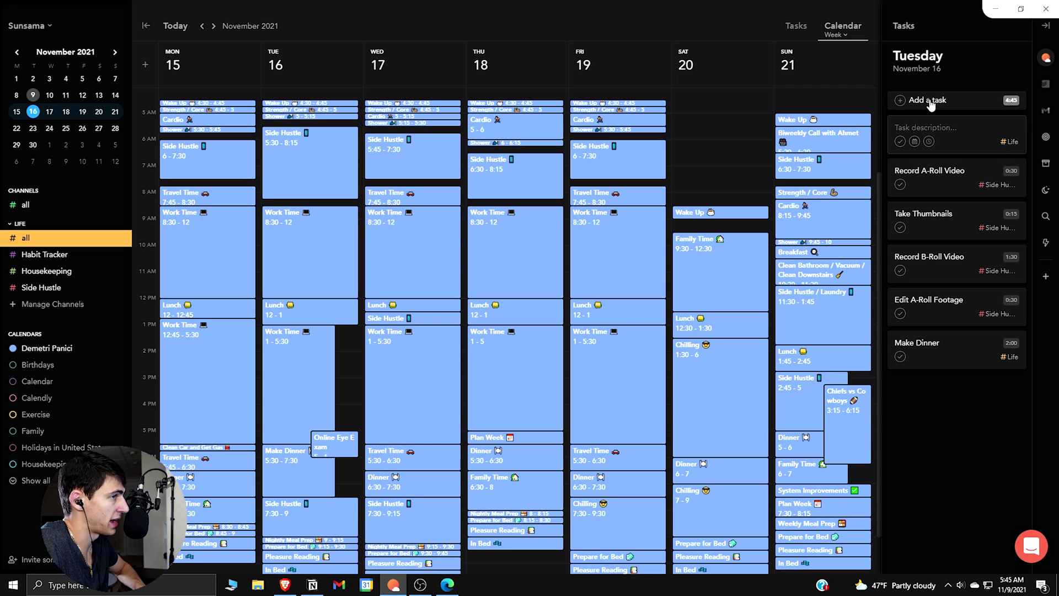
Step: Add a Journal task for Tuesday in the Habit Tracker channel
{"action": "type", "text": "Jour"}
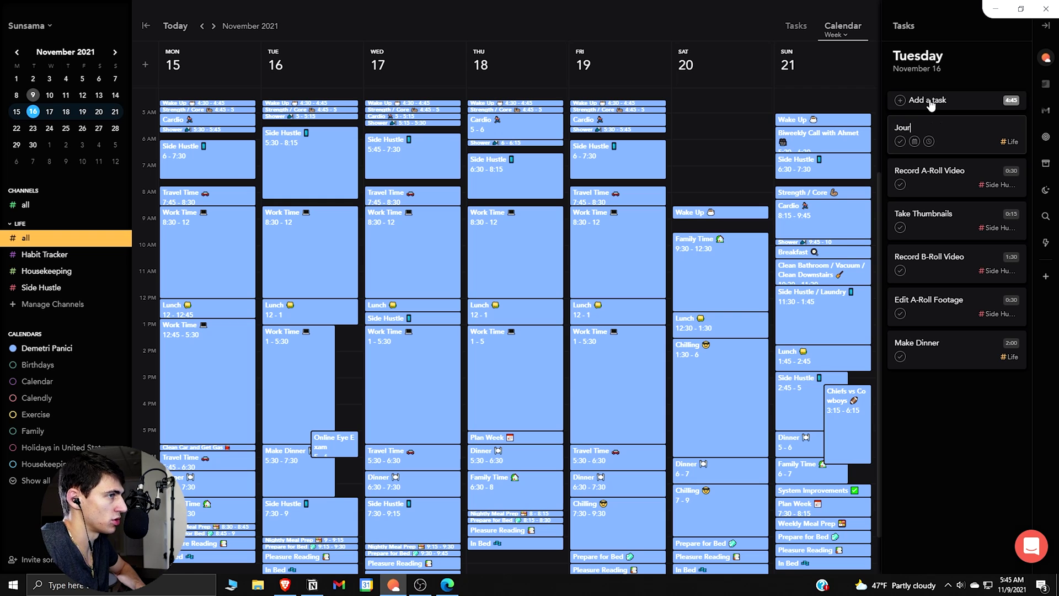
{"action": "type", "text": "nal"}
{"action": "key", "text": "Return"}
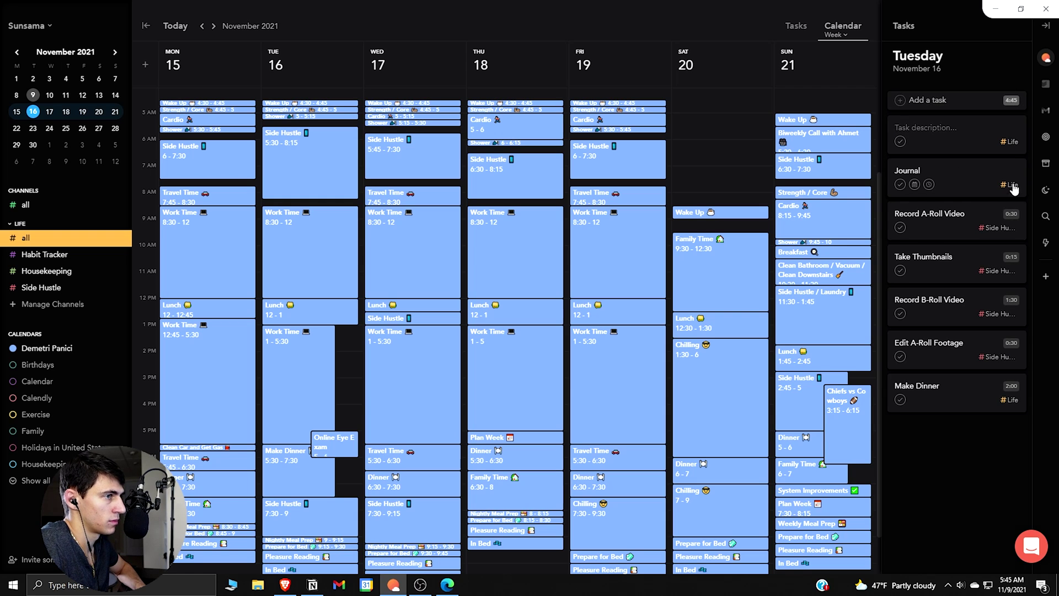
{"action": "left_click", "coordinate": [1012, 185]}
{"action": "left_click", "coordinate": [963, 220]}
Step: Add Skin Care Routine, Meditate, Stretch, Read and Reply to Comments as Tuesday tasks
{"action": "left_click", "coordinate": [939, 105]}
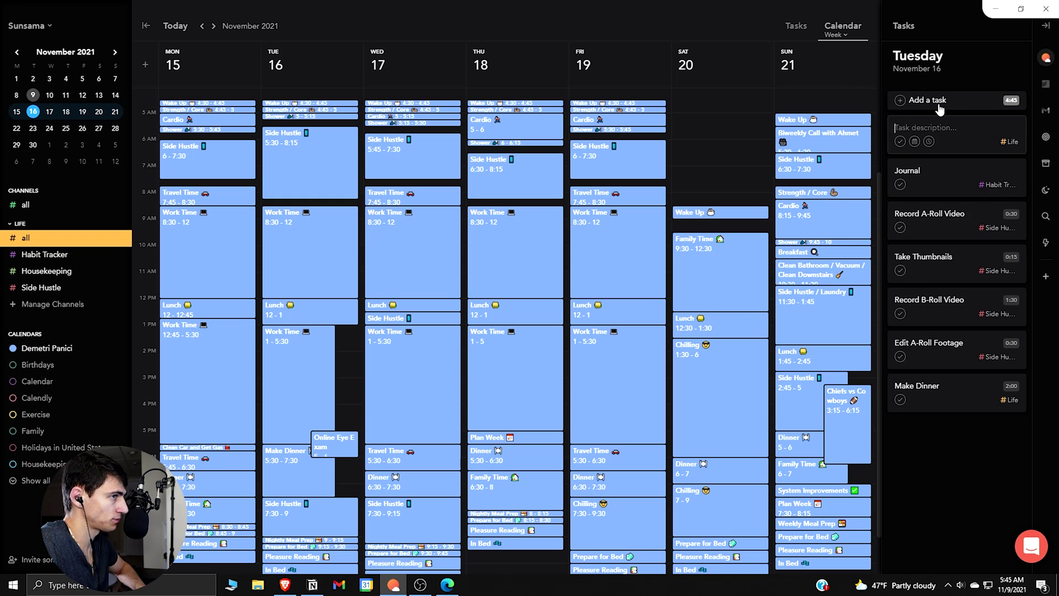
{"action": "type", "text": "Skin Care Rou"}
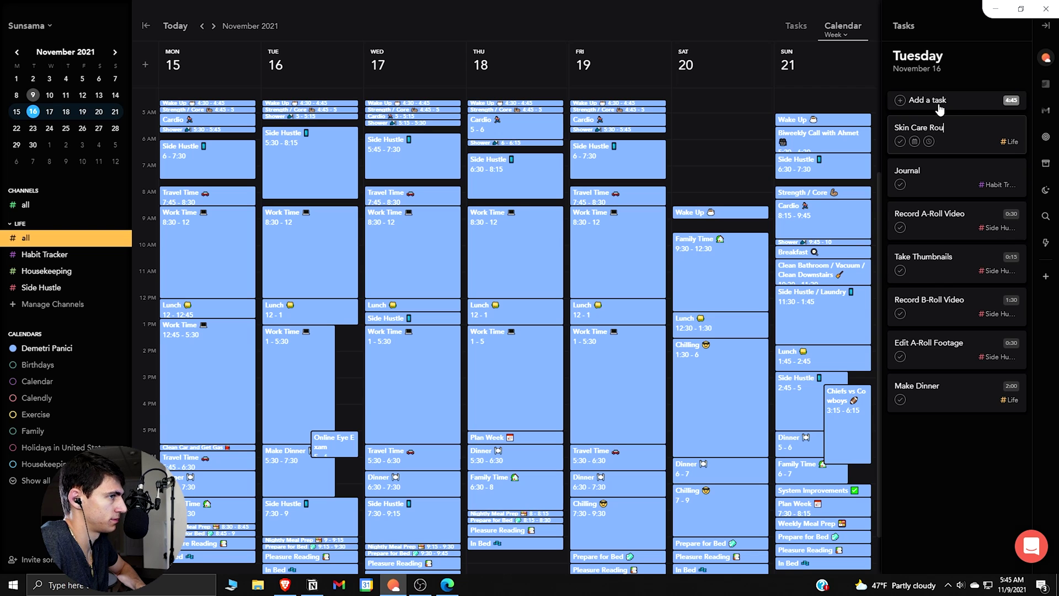
{"action": "type", "text": "tine"}
{"action": "key", "text": "Return"}
{"action": "type", "text": "Meditate"}
{"action": "key", "text": "Return"}
{"action": "type", "text": "S"}
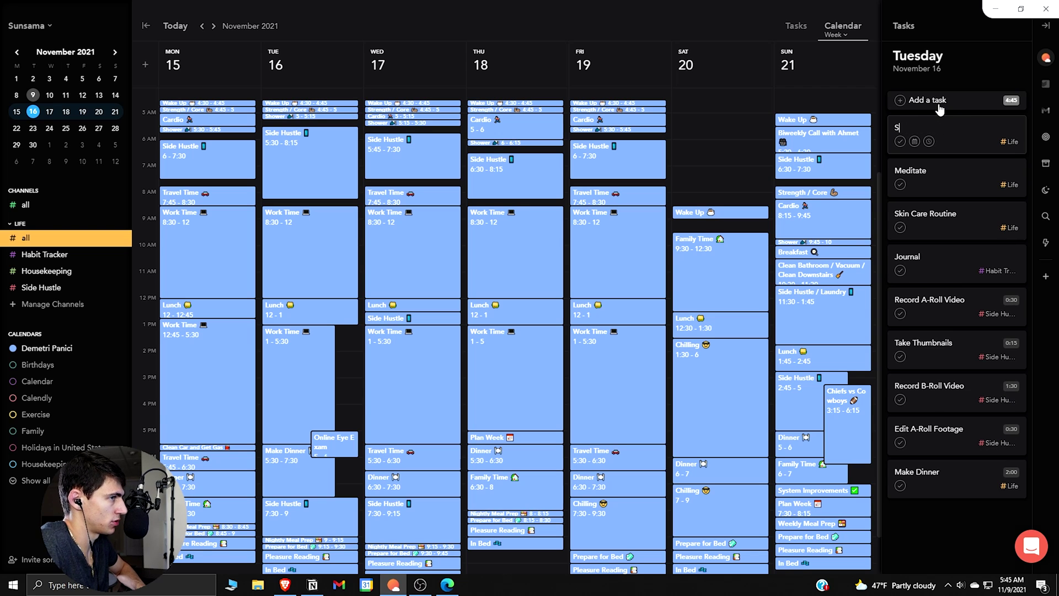
{"action": "type", "text": "tretch"}
{"action": "key", "text": "Return"}
{"action": "type", "text": "Read"}
{"action": "key", "text": "Return"}
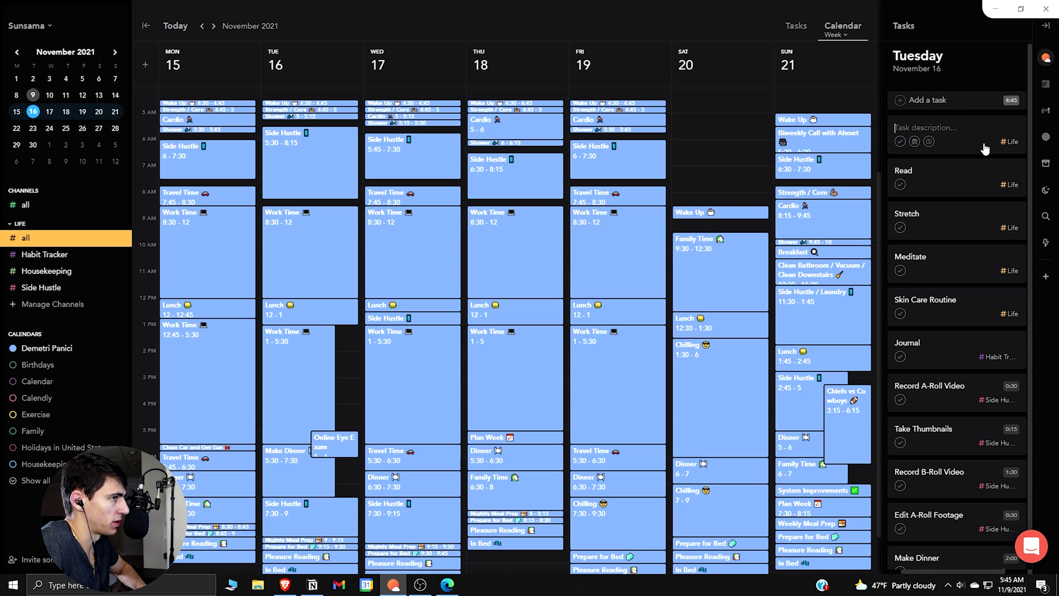
{"action": "type", "text": "Reply"}
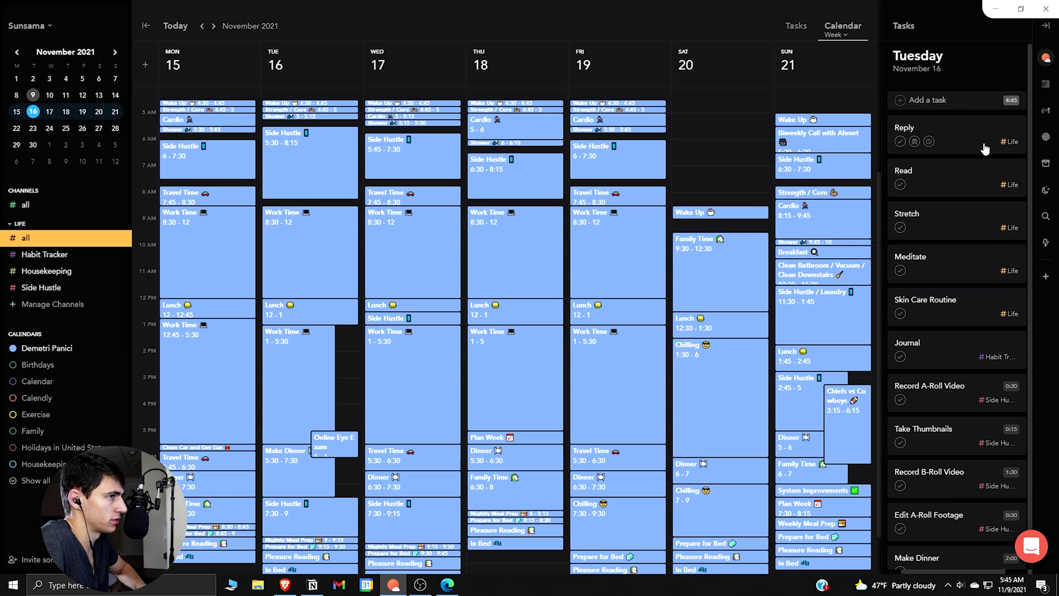
{"action": "type", "text": " to Comments"}
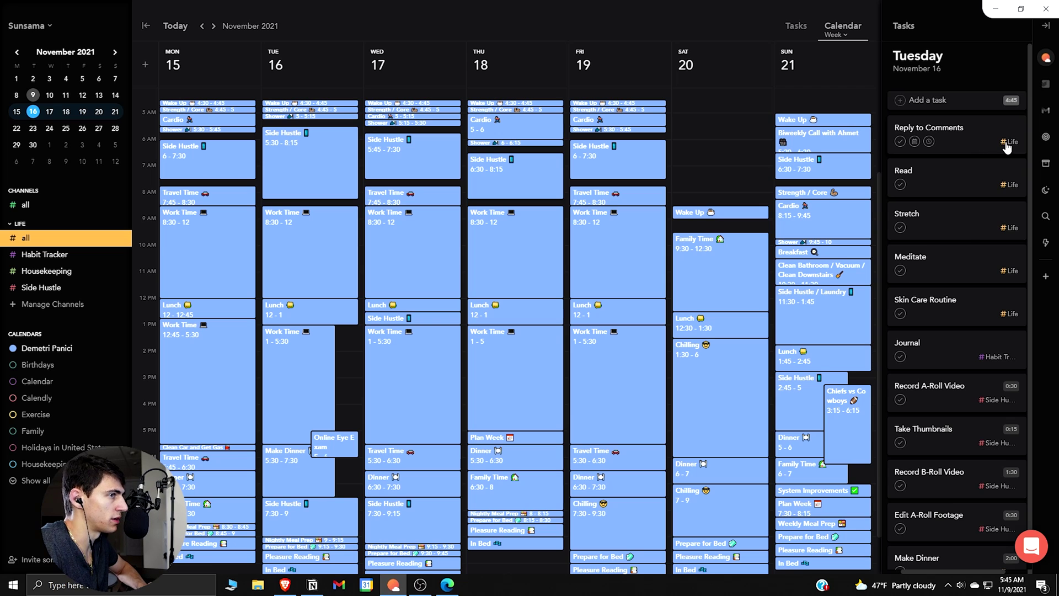
{"action": "left_click", "coordinate": [1010, 141]}
Step: Move Reply to Comments, Read, Stretch, Meditate and Skin Care Routine into the Habit Tracker channel
{"action": "left_click", "coordinate": [938, 222]}
{"action": "left_click", "coordinate": [1009, 184]}
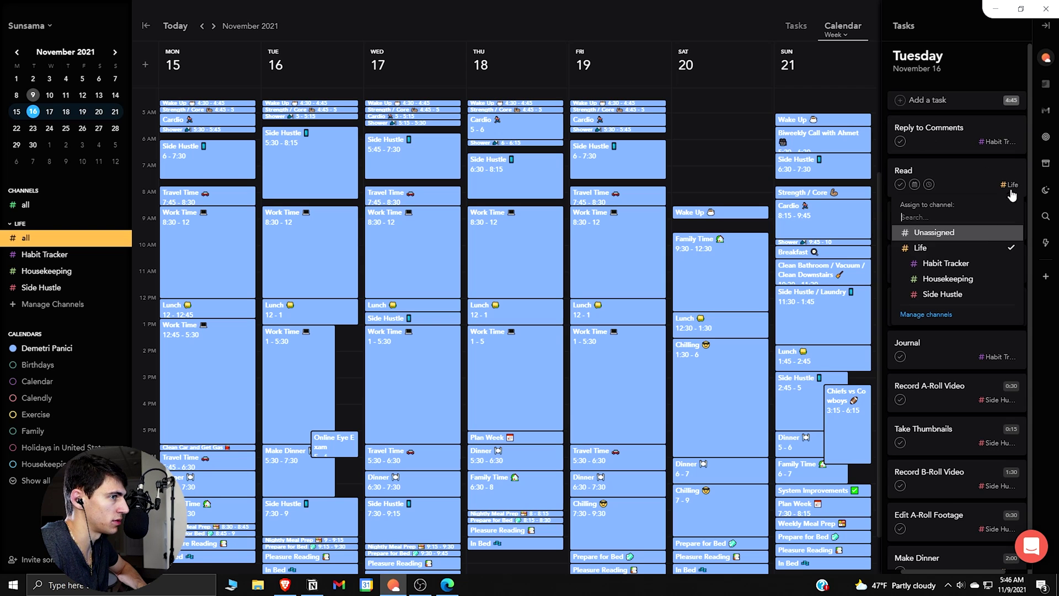
{"action": "left_click", "coordinate": [938, 264]}
{"action": "left_click", "coordinate": [1005, 231]}
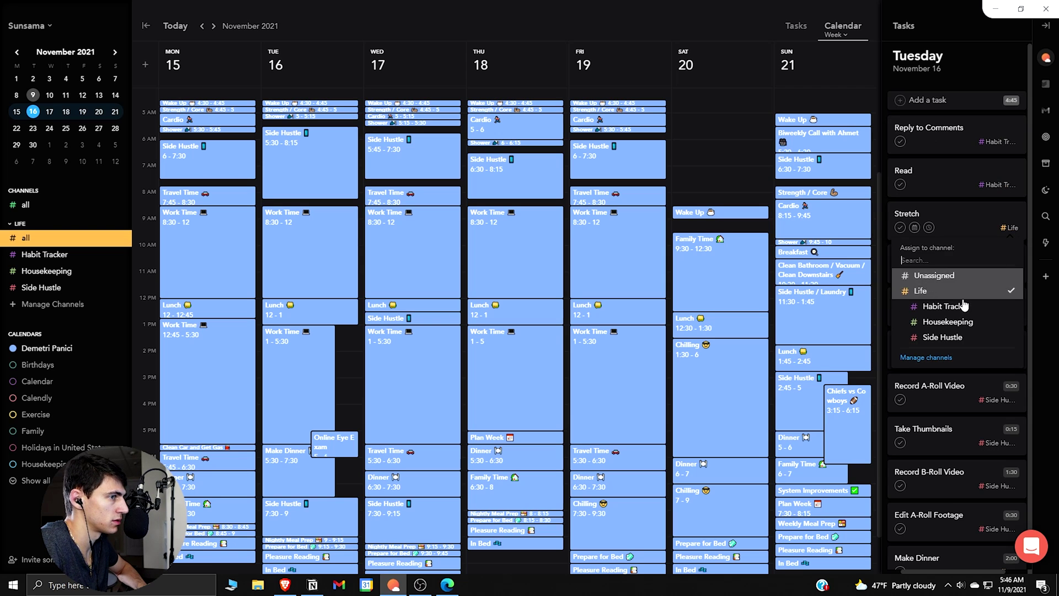
{"action": "left_click", "coordinate": [954, 306]}
{"action": "left_click", "coordinate": [1009, 270]}
{"action": "left_click", "coordinate": [946, 349]}
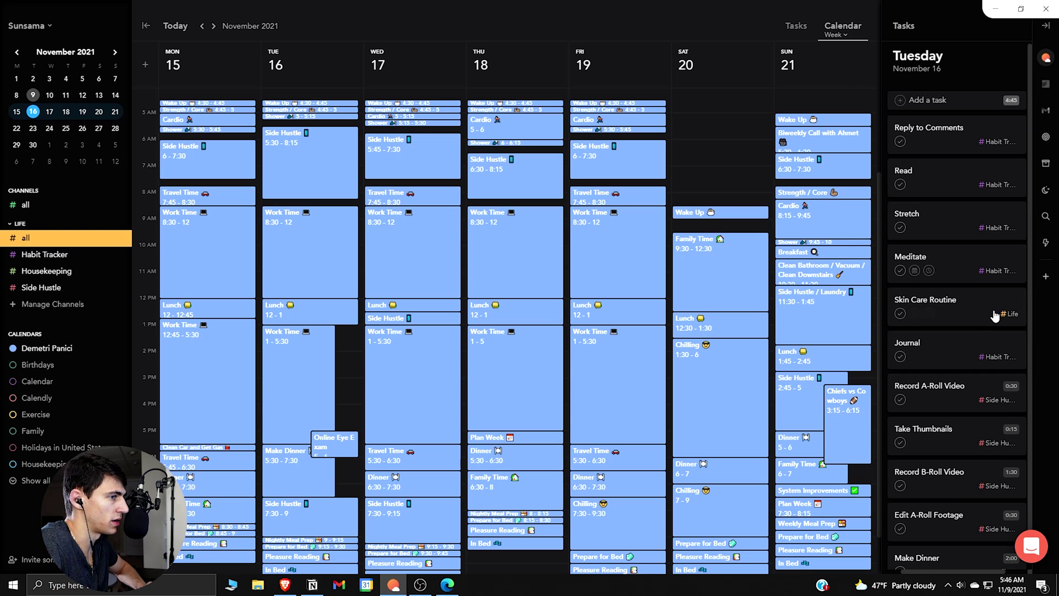
{"action": "left_click", "coordinate": [1008, 314]}
{"action": "left_click", "coordinate": [962, 392]}
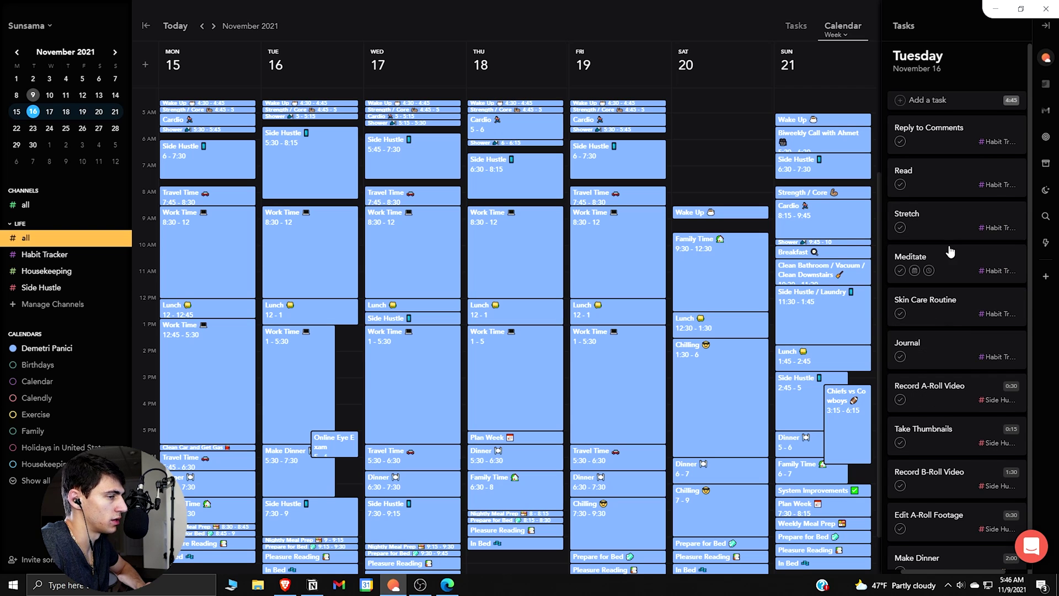
Step: Reorder the habit tasks below Make Dinner, ending with Meditate and Journal
{"action": "scroll", "coordinate": [947, 247], "scroll_direction": "down", "scroll_amount": 1}
{"action": "left_click_drag", "start_coordinate": [966, 326], "coordinate": [964, 573]}
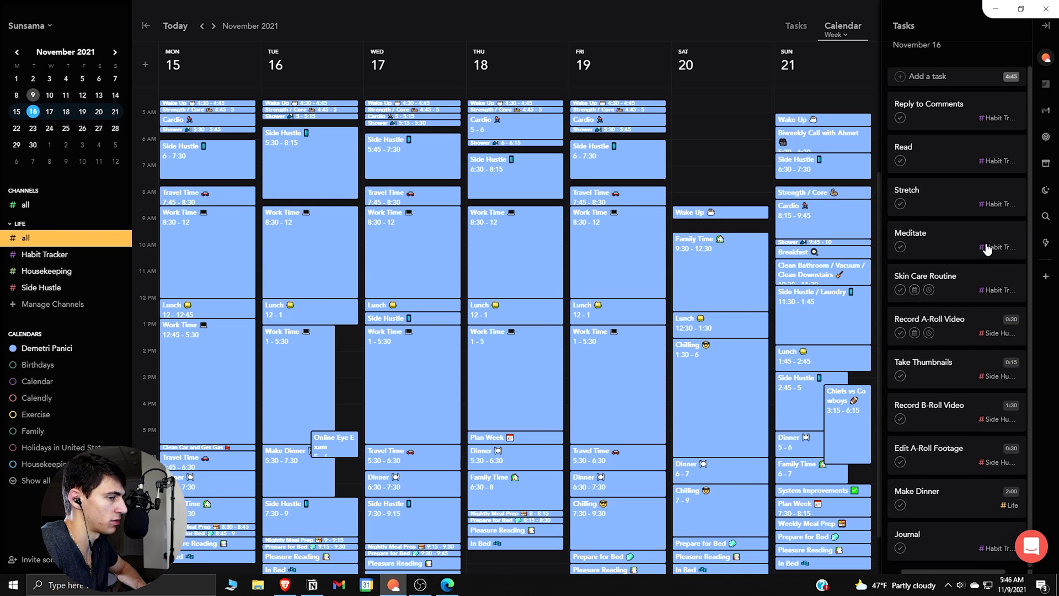
{"action": "left_click_drag", "start_coordinate": [965, 246], "coordinate": [984, 516]}
{"action": "left_click_drag", "start_coordinate": [971, 197], "coordinate": [988, 470]}
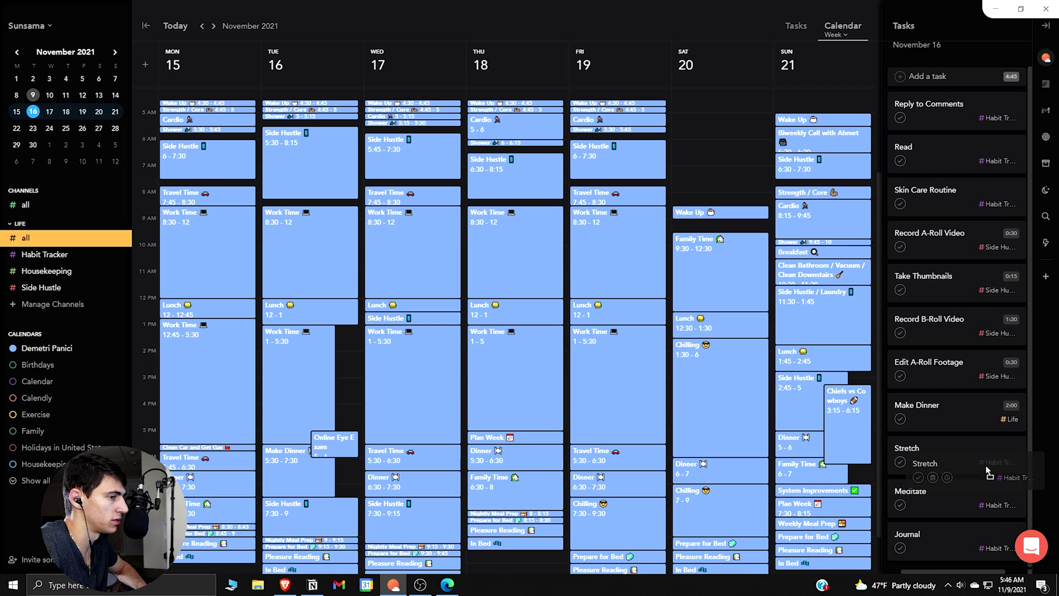
{"action": "left_click_drag", "start_coordinate": [963, 163], "coordinate": [976, 419]}
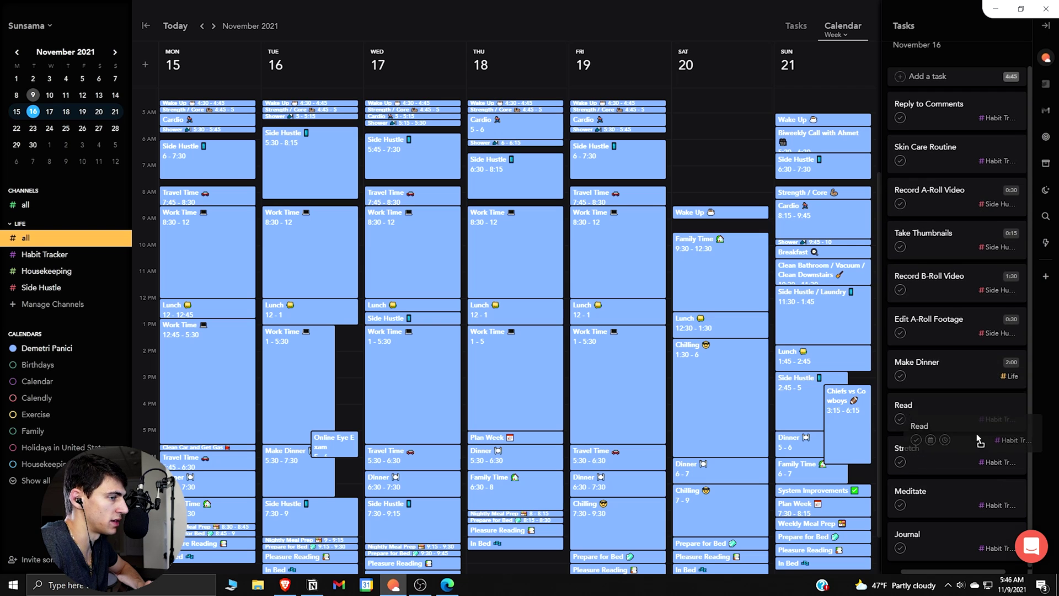
{"action": "left_click_drag", "start_coordinate": [969, 166], "coordinate": [967, 390]}
{"action": "left_click_drag", "start_coordinate": [958, 137], "coordinate": [975, 311]}
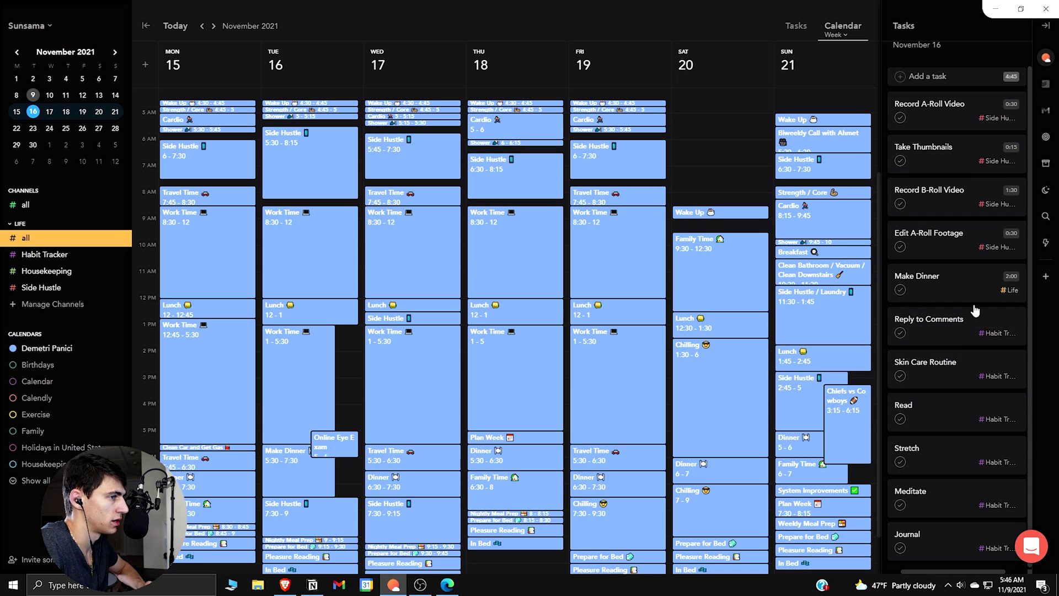
Step: Tag Make Dinner as Housekeeping and browse the Habit Tracker, Housekeeping and Side Hustle channel filters
{"action": "left_click", "coordinate": [1010, 290]}
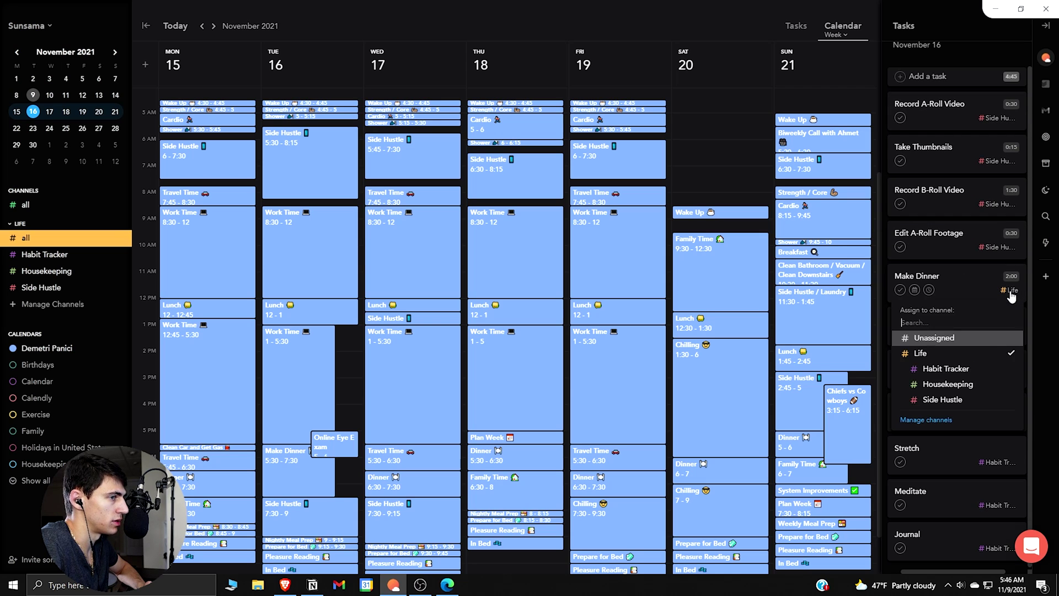
{"action": "left_click", "coordinate": [980, 384]}
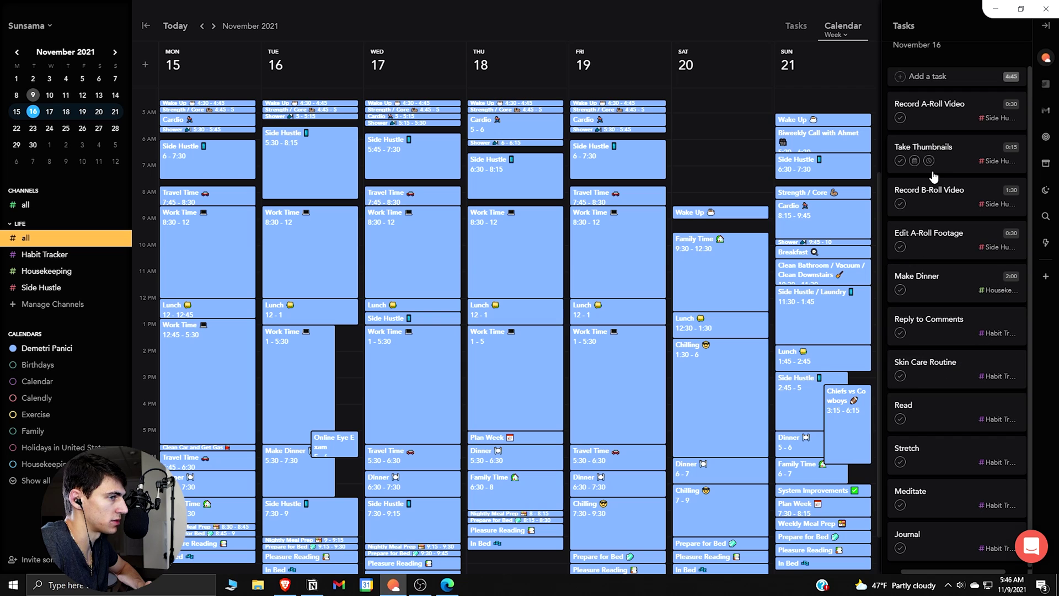
{"action": "left_click", "coordinate": [41, 254]}
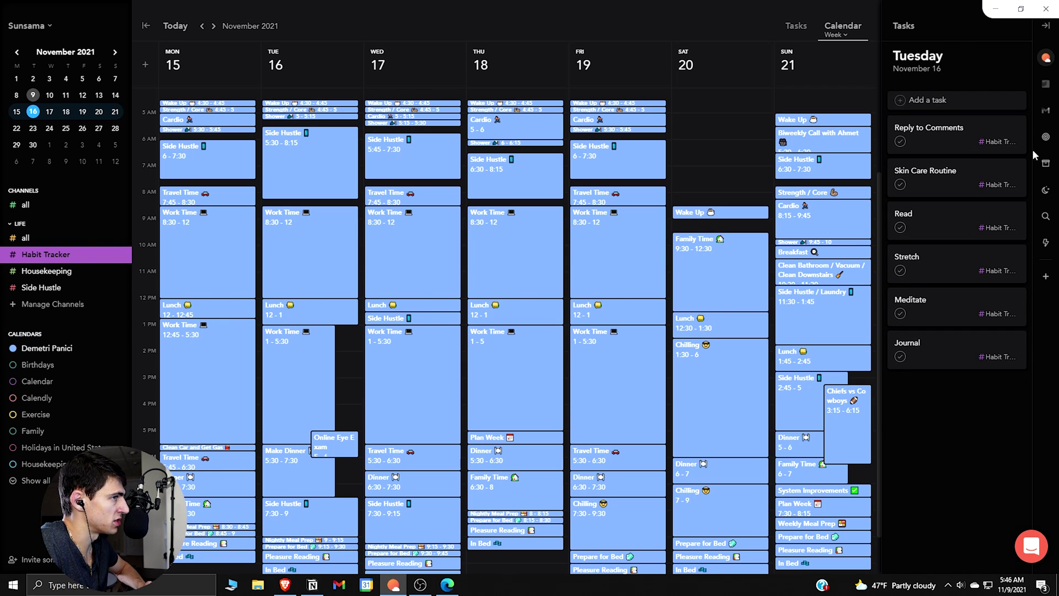
{"action": "left_click", "coordinate": [50, 271]}
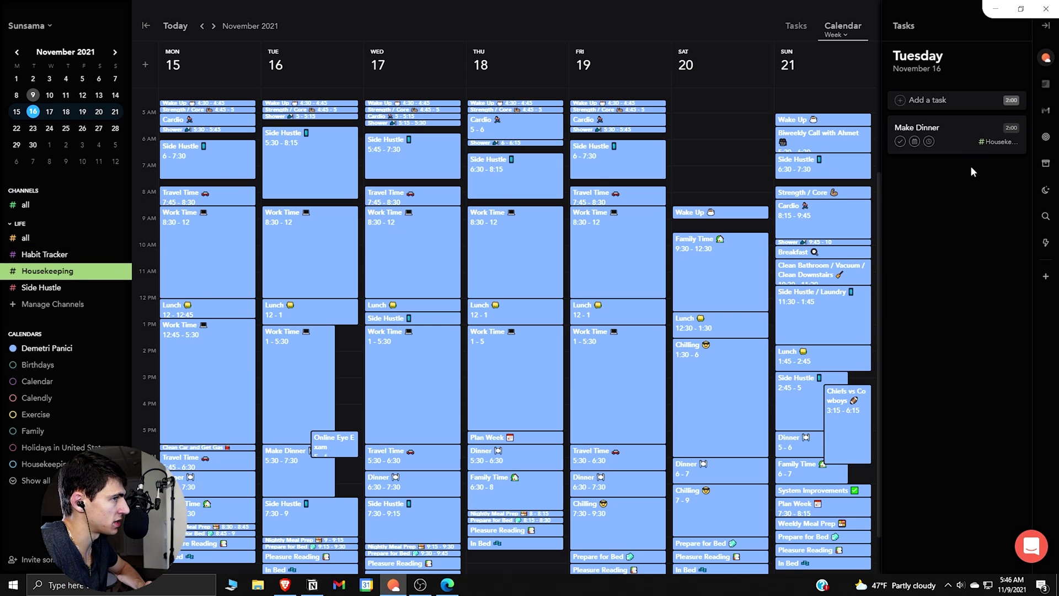
{"action": "left_click", "coordinate": [13, 288]}
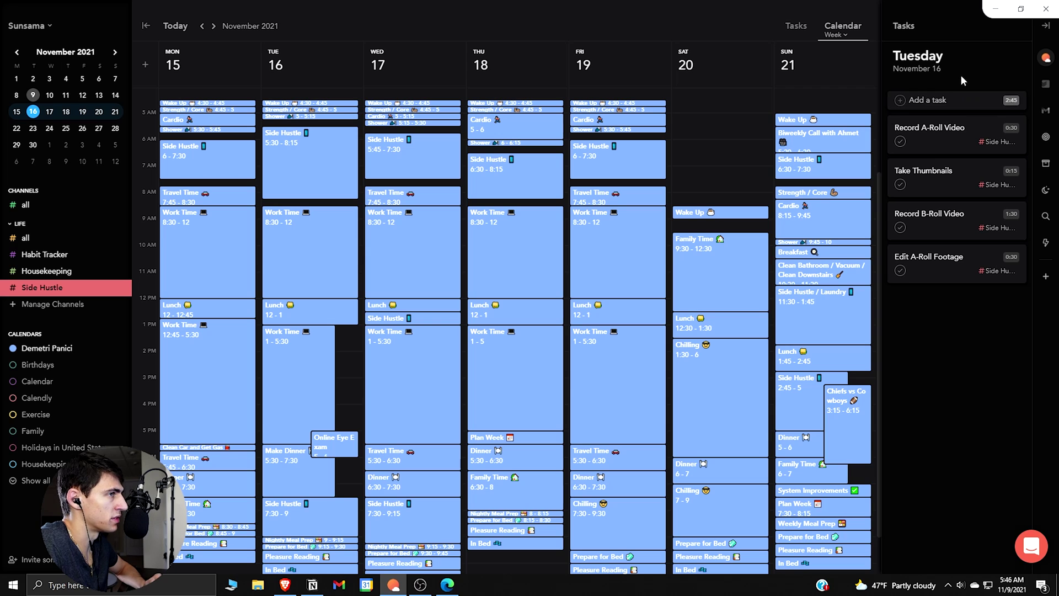
{"action": "left_click", "coordinate": [43, 272]}
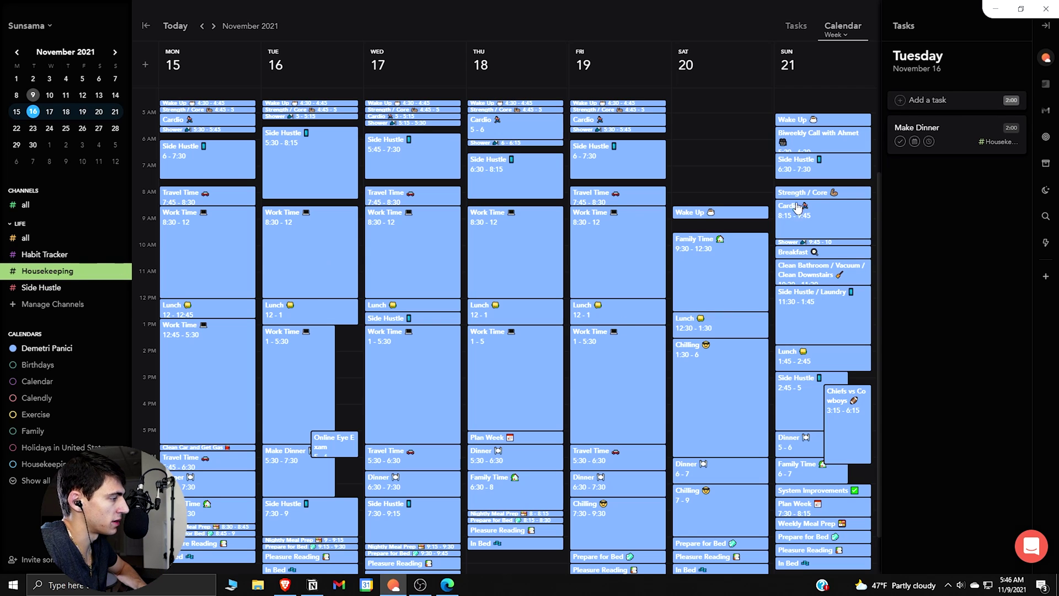
Step: Add a 1 hr Eye Appointment Housekeeping task, show all Life channels, and place it above Make Dinner
{"action": "left_click", "coordinate": [946, 107]}
{"action": "type", "text": "E"}
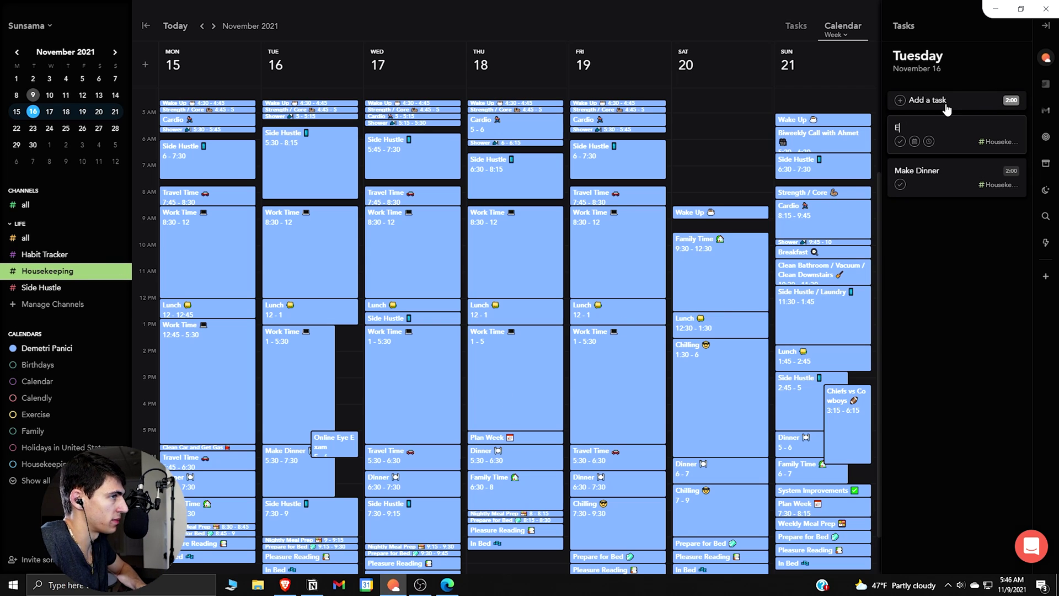
{"action": "type", "text": "ye Appointment"}
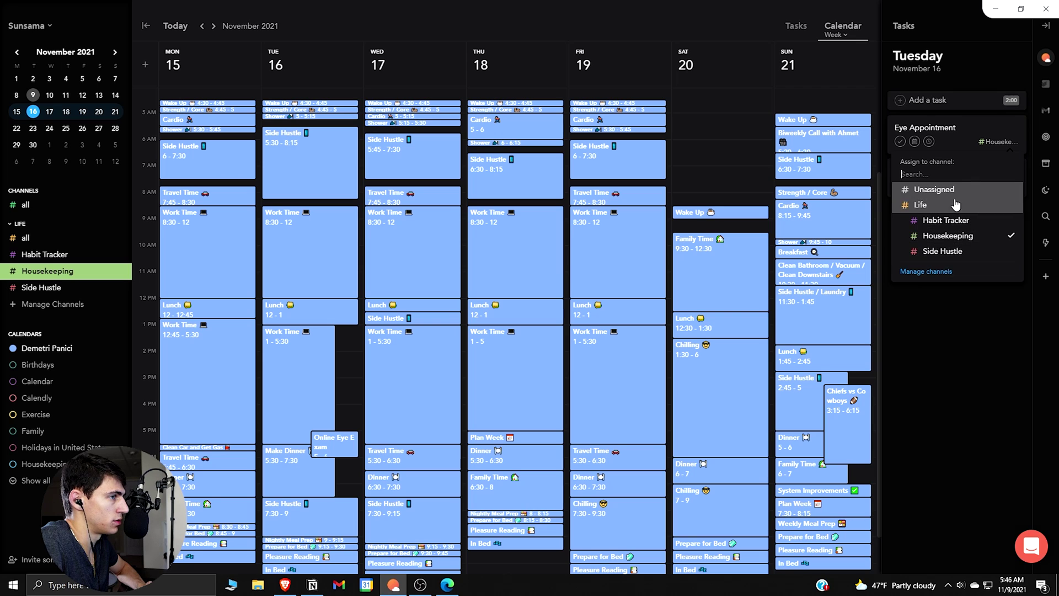
{"action": "left_click", "coordinate": [929, 141]}
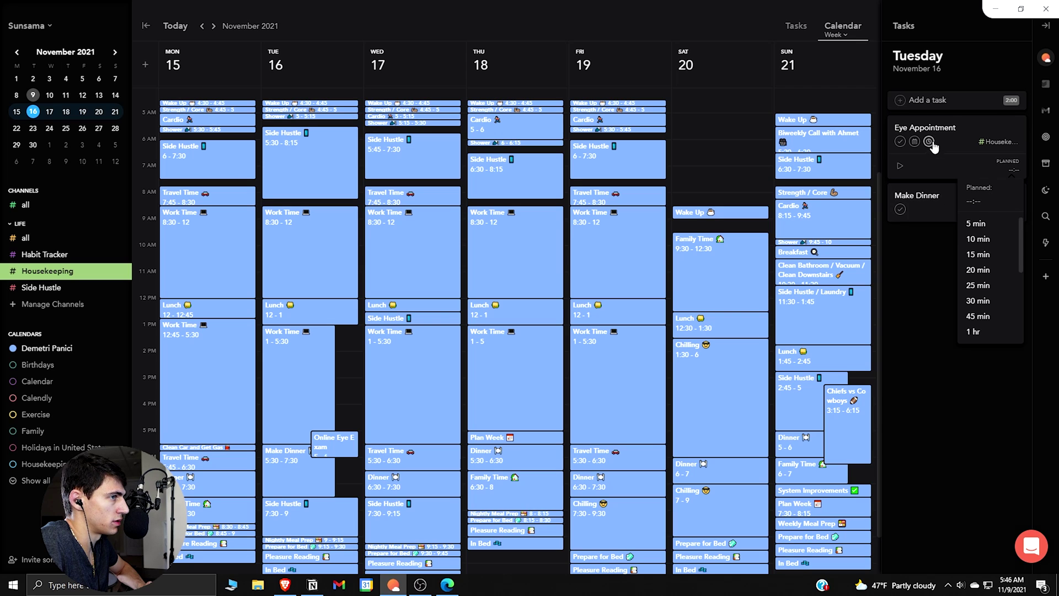
{"action": "left_click", "coordinate": [979, 330]}
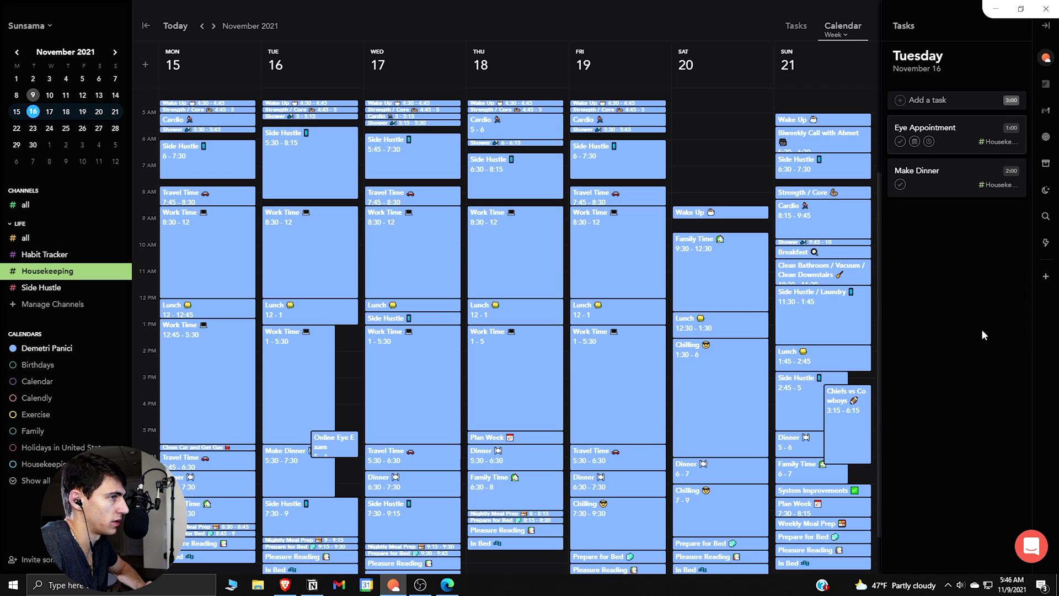
{"action": "left_click", "coordinate": [20, 239]}
{"action": "left_click_drag", "start_coordinate": [955, 139], "coordinate": [966, 309]}
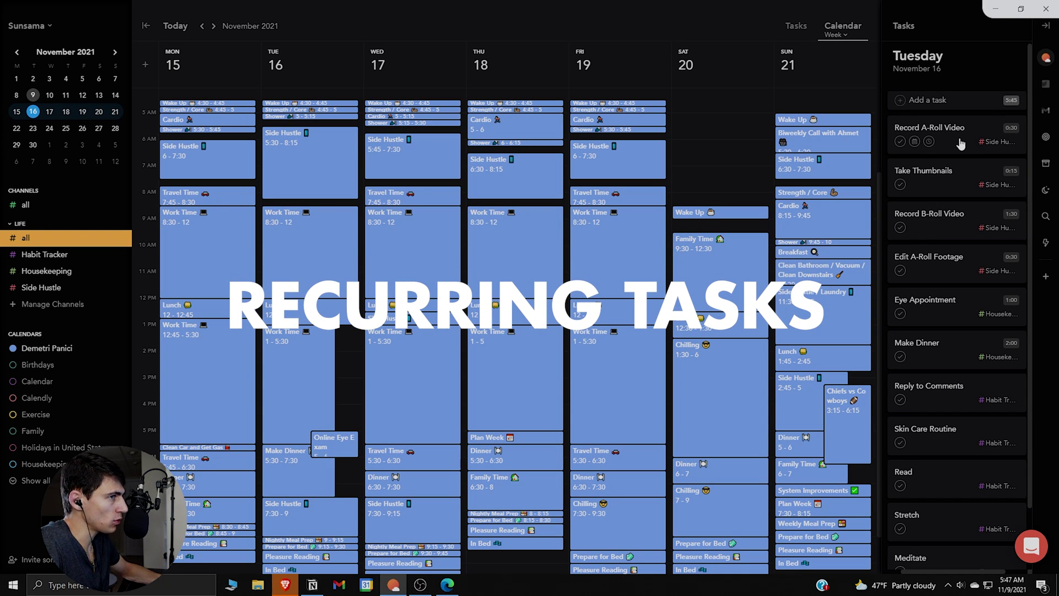
Step: Make Record A-Roll Video repeat weekly on Tuesdays at about 5:30 AM
{"action": "left_click", "coordinate": [962, 143]}
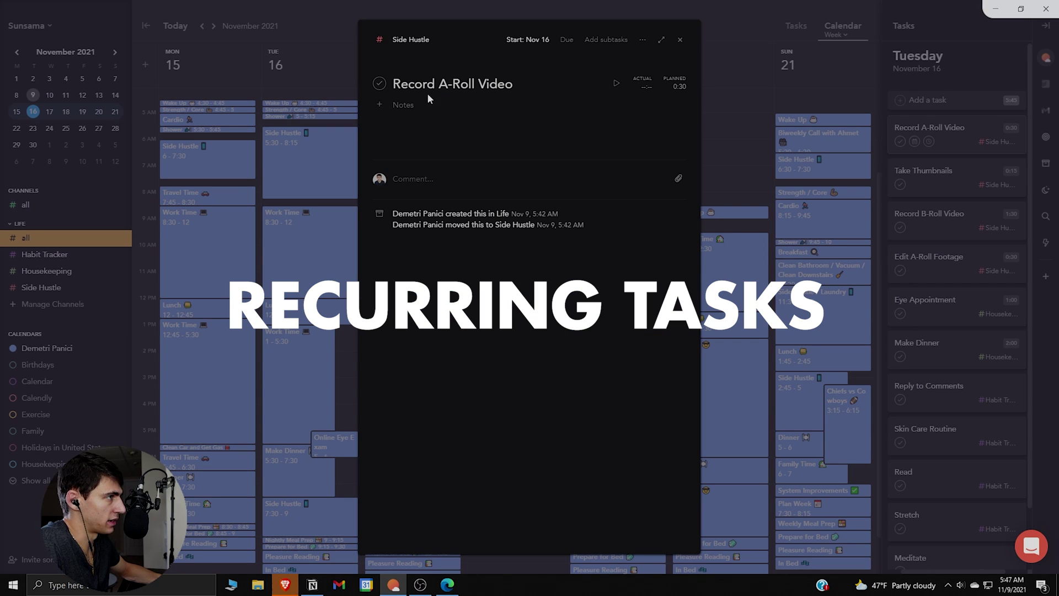
{"action": "left_click", "coordinate": [643, 40]}
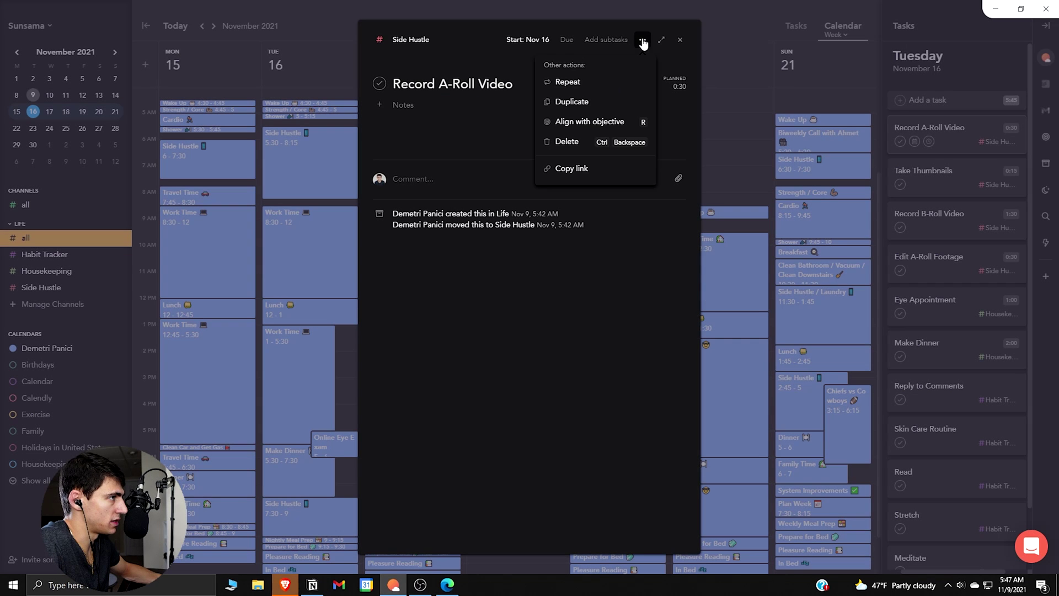
{"action": "left_click", "coordinate": [567, 83]}
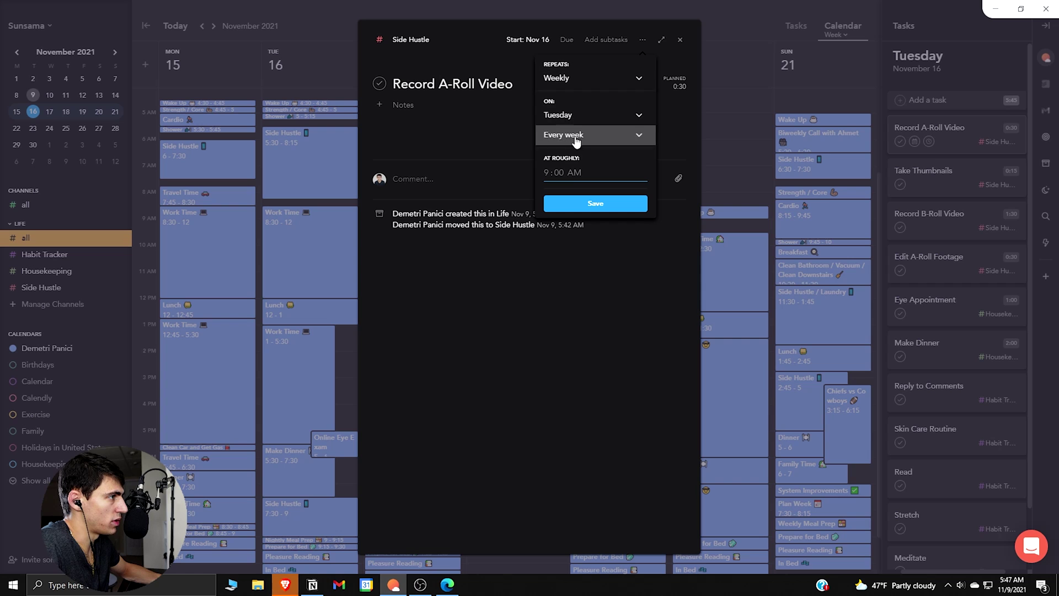
{"action": "key", "text": "Tab"}
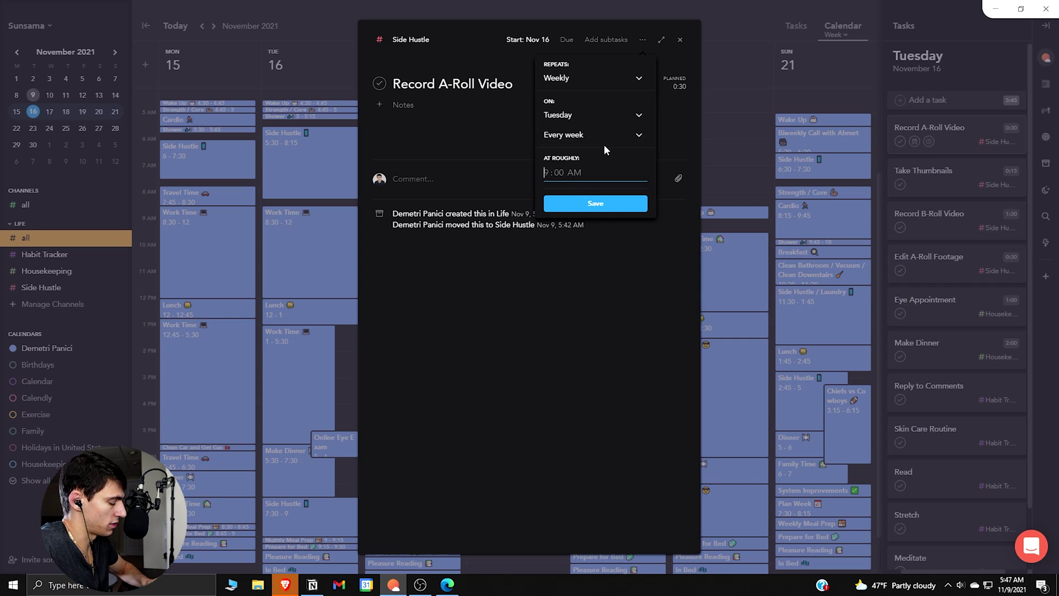
{"action": "type", "text": "540"}
{"action": "key", "text": "BackSpace"}
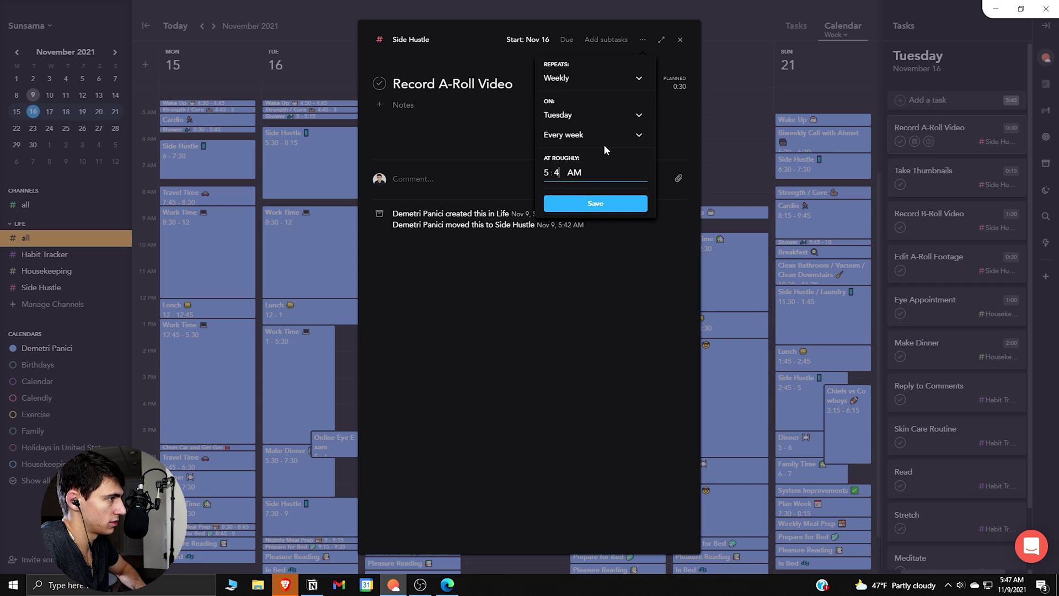
{"action": "type", "text": "0"}
{"action": "key", "text": "BackSpace"}
{"action": "key", "text": "BackSpace"}
{"action": "type", "text": "30"}
{"action": "key", "text": "Return"}
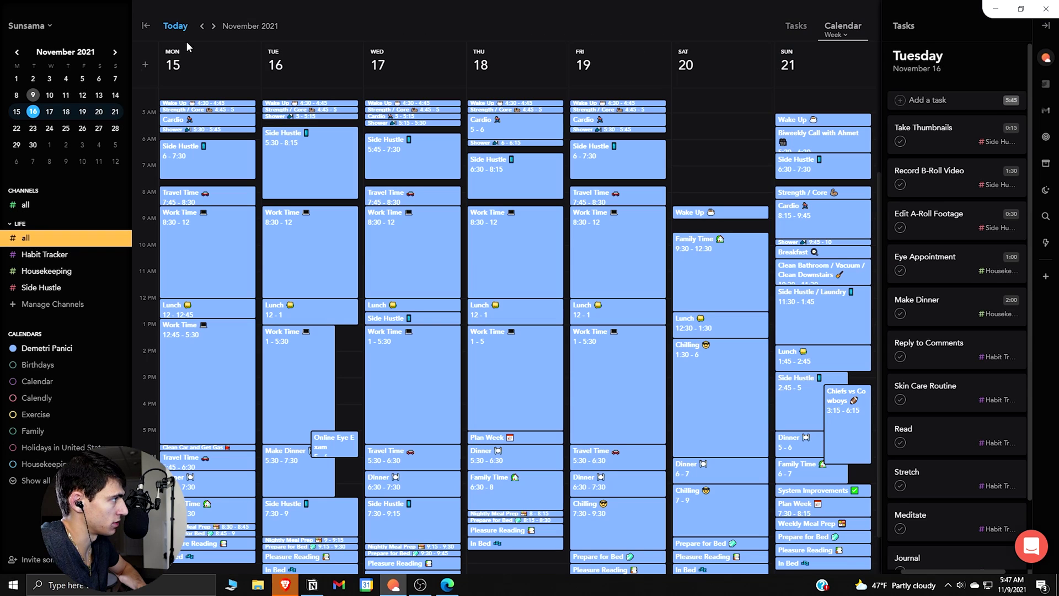
Step: Check the Nov 22–28 week, return to November 16, and open Record B-Roll Video
{"action": "left_click", "coordinate": [36, 129]}
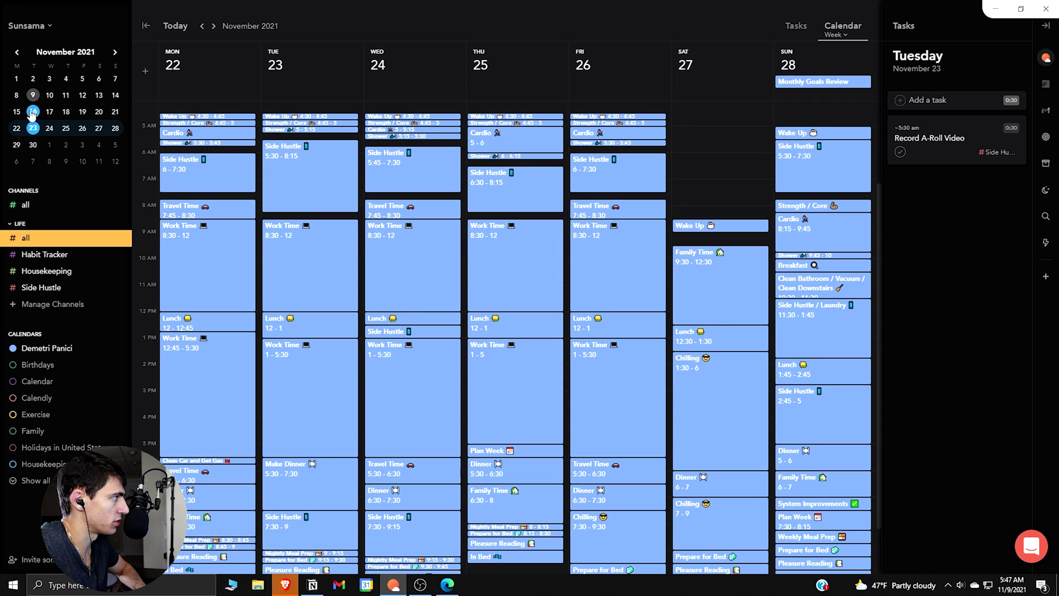
{"action": "left_click", "coordinate": [32, 113]}
{"action": "left_click", "coordinate": [941, 183]}
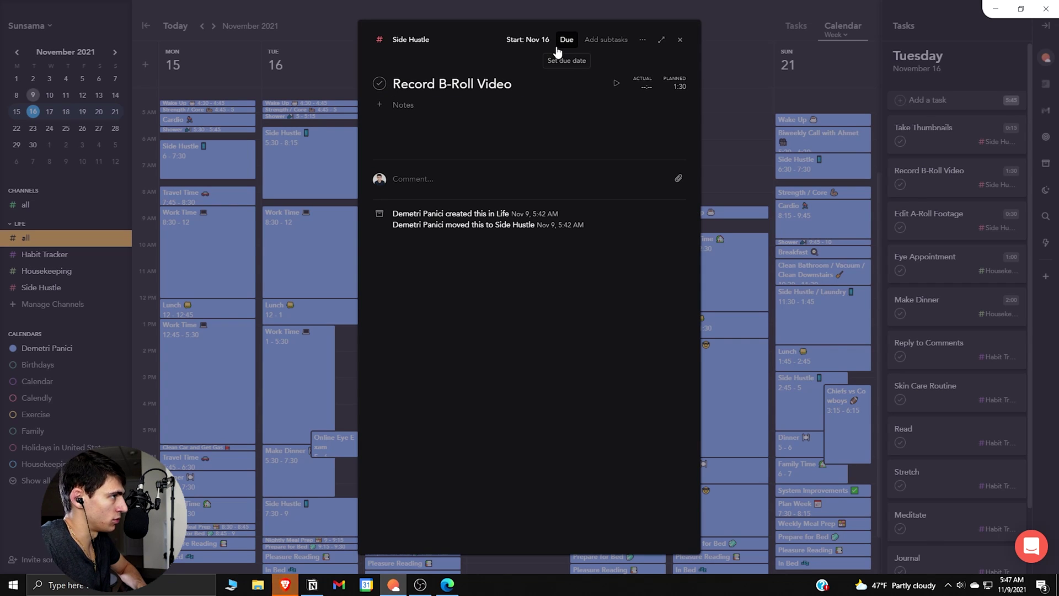
Step: Make Record B-Roll Video repeat weekly on Tuesdays at an approximate morning time
{"action": "left_click", "coordinate": [643, 40]}
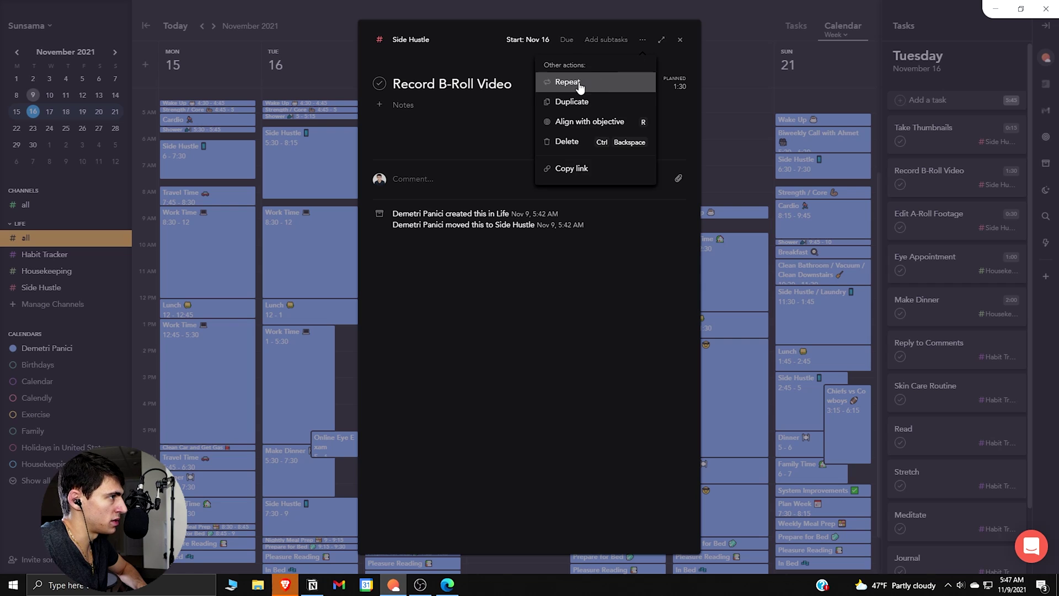
{"action": "left_click", "coordinate": [579, 81]}
{"action": "left_click", "coordinate": [577, 174]}
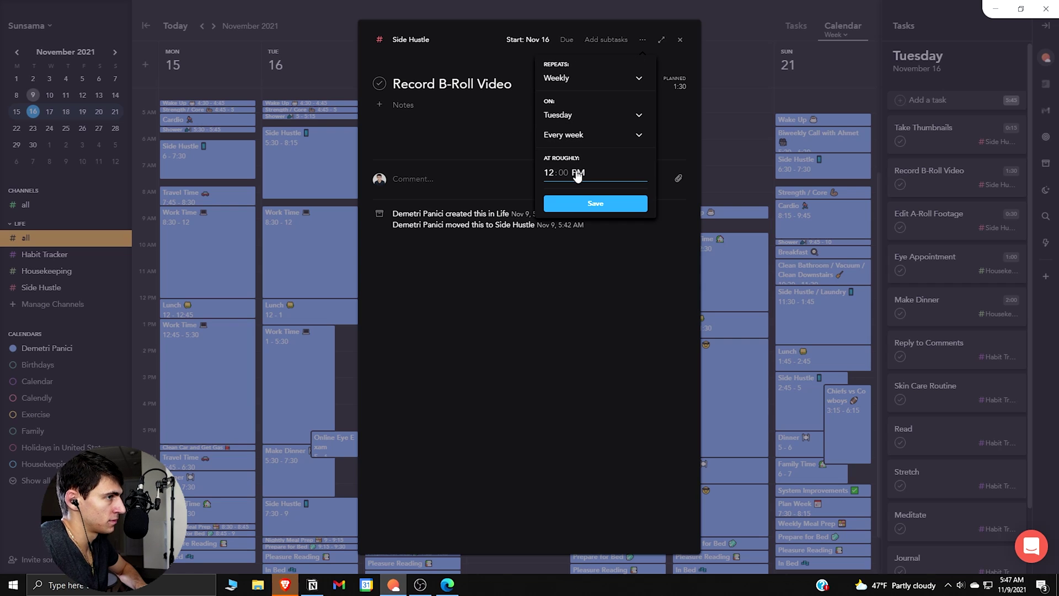
{"action": "type", "text": "0"}
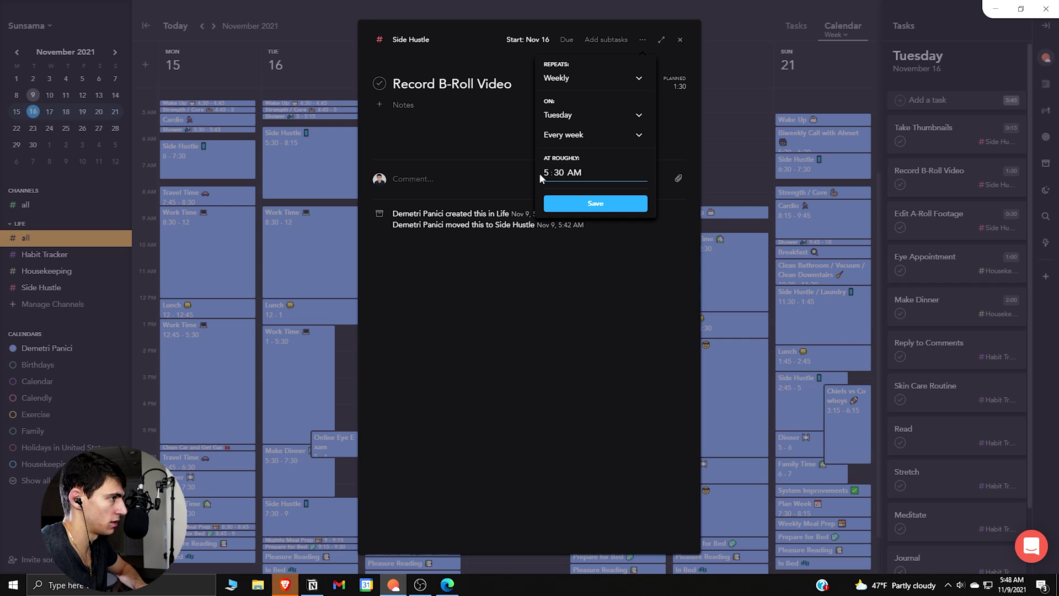
{"action": "key", "text": "Return"}
Step: Look over the Tuesday task list and open Take Thumbnails
{"action": "scroll", "coordinate": [958, 486], "scroll_direction": "down", "scroll_amount": 2}
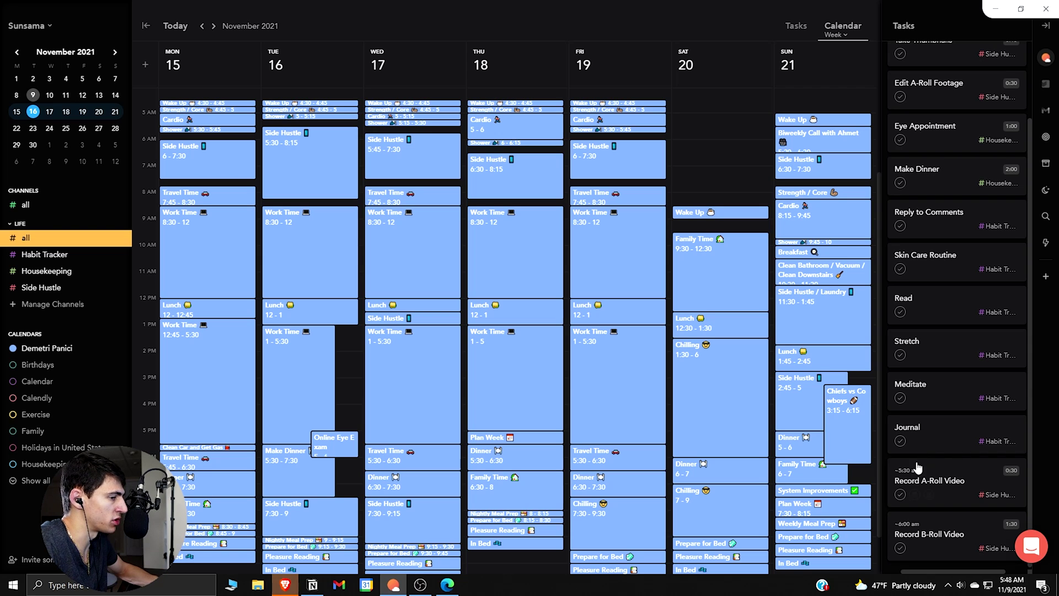
{"action": "scroll", "coordinate": [946, 541], "scroll_direction": "up", "scroll_amount": 1}
{"action": "scroll", "coordinate": [947, 541], "scroll_direction": "up", "scroll_amount": 2}
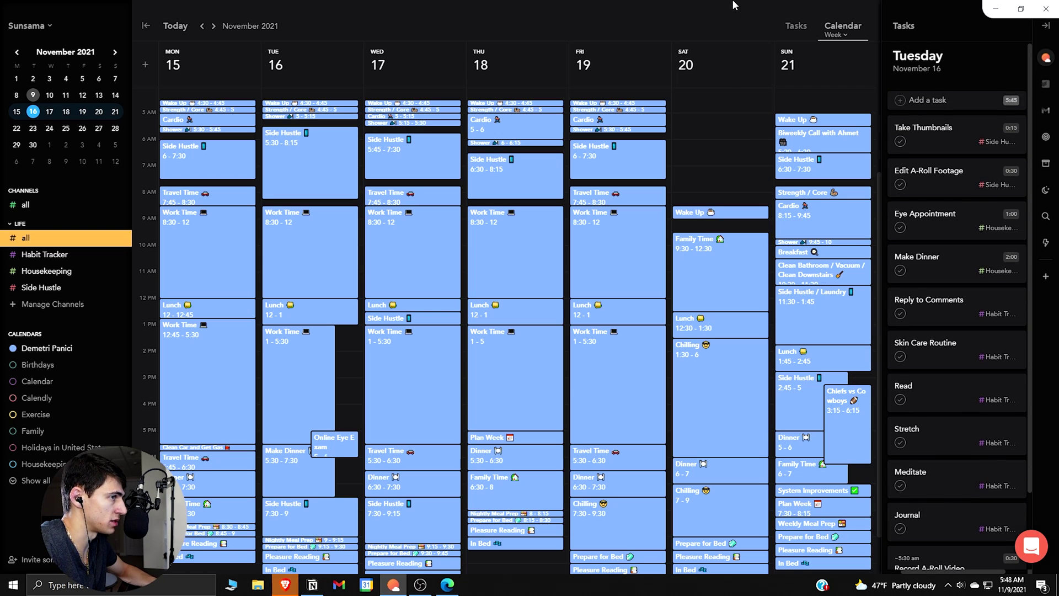
{"action": "scroll", "coordinate": [876, 181], "scroll_direction": "down", "scroll_amount": 2}
{"action": "scroll", "coordinate": [952, 364], "scroll_direction": "down", "scroll_amount": 2}
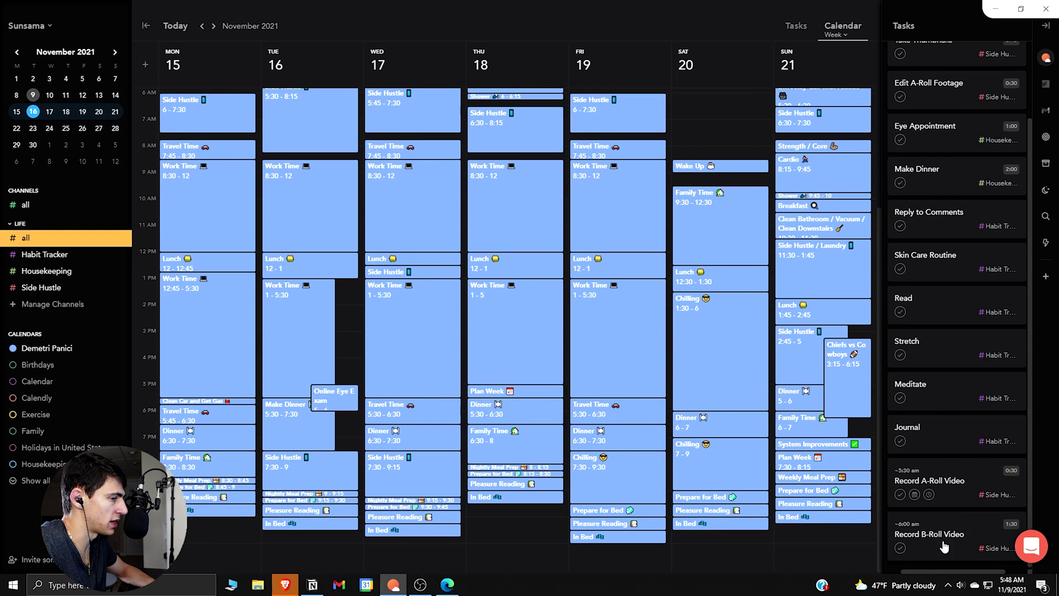
{"action": "scroll", "coordinate": [940, 405], "scroll_direction": "up", "scroll_amount": 2}
{"action": "left_click", "coordinate": [953, 135]}
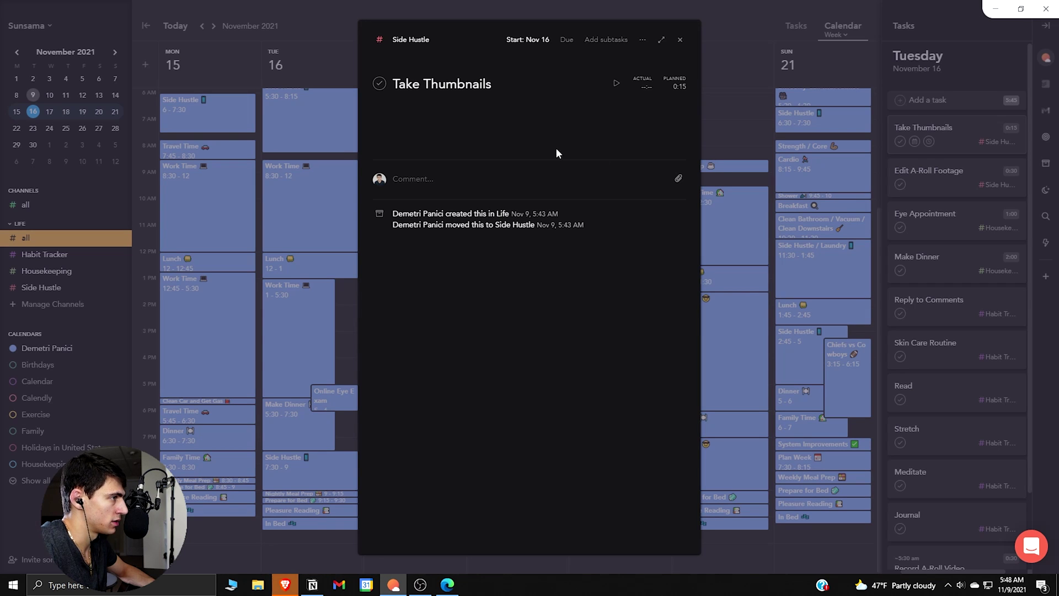
Step: Set Take Thumbnails to repeat weekly, then briefly open and close the Journal task
{"action": "left_click", "coordinate": [642, 40]}
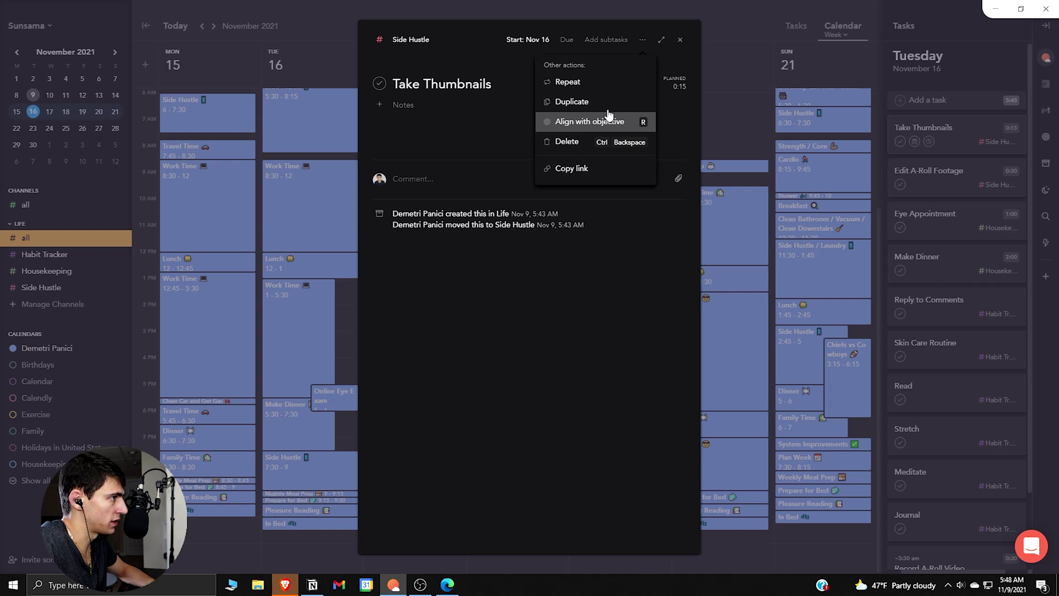
{"action": "left_click", "coordinate": [590, 83]}
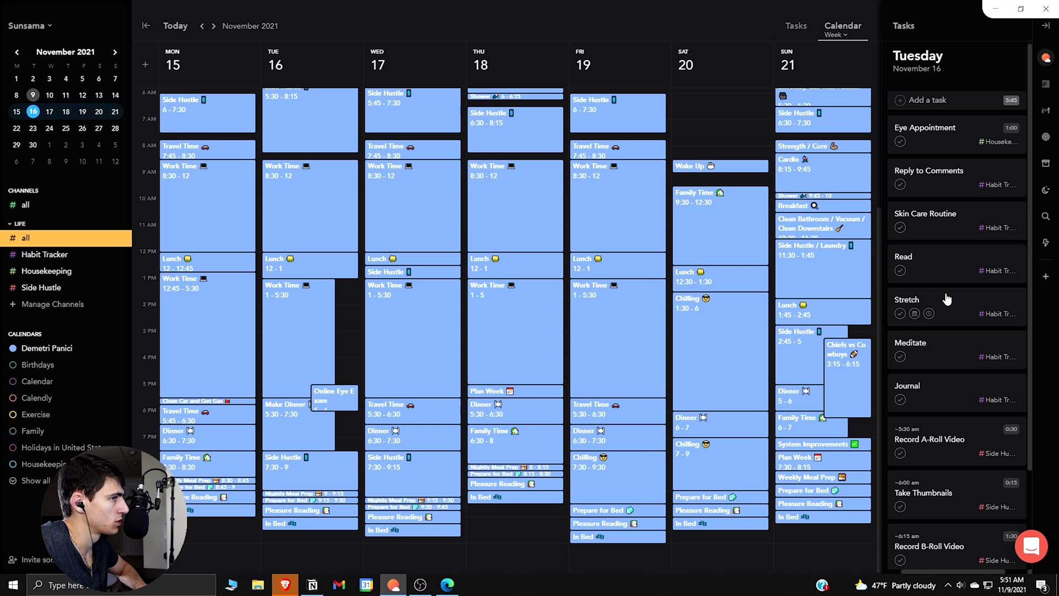
{"action": "scroll", "coordinate": [954, 318], "scroll_direction": "down", "scroll_amount": 2}
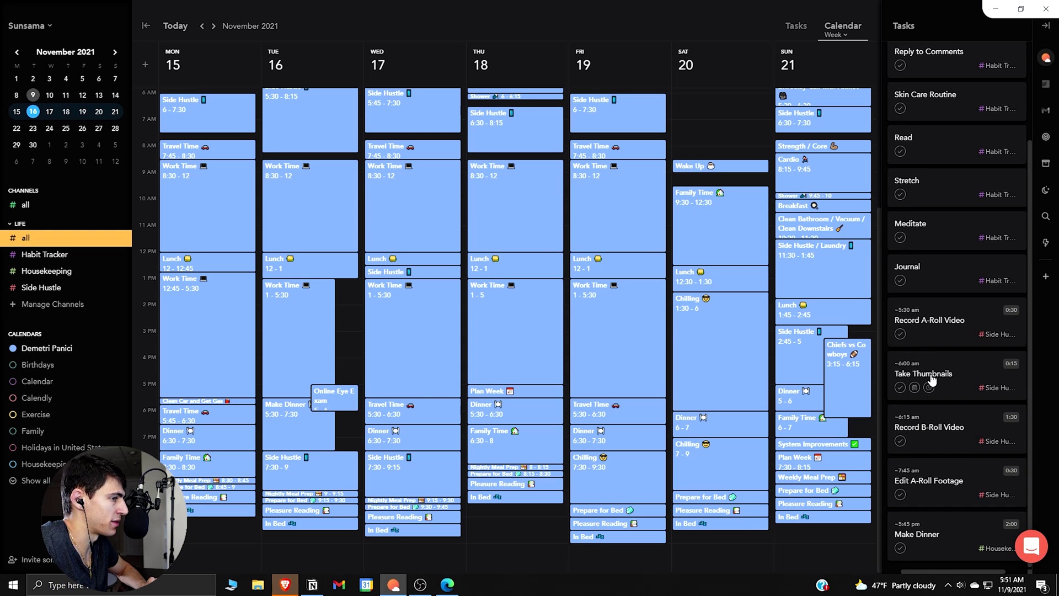
{"action": "left_click", "coordinate": [929, 276]}
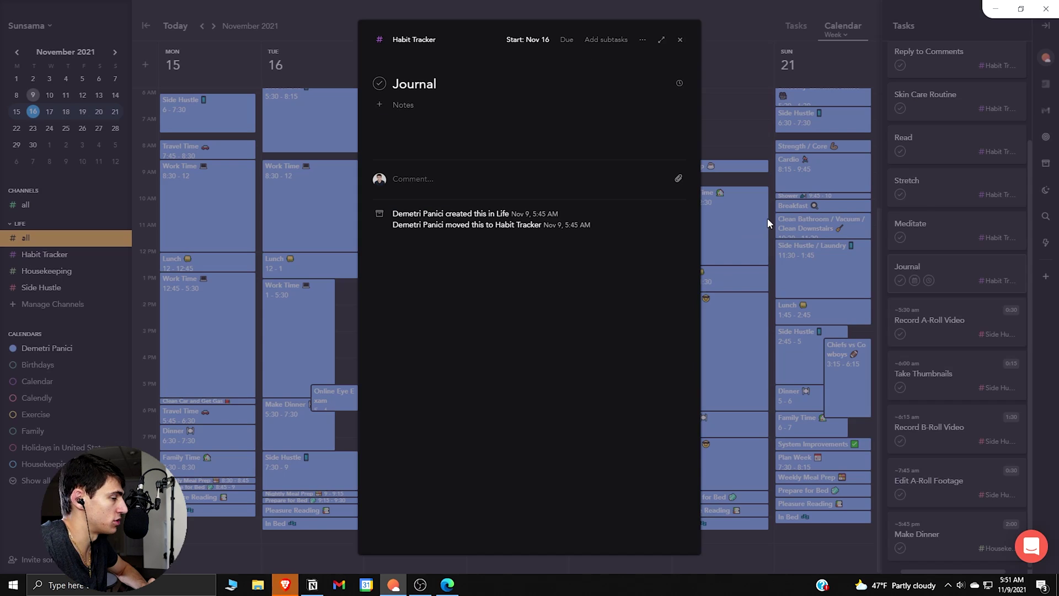
{"action": "left_click", "coordinate": [969, 461]}
Step: Move Eye Appointment down to just above Make Dinner, then check the Nov 22–28 week
{"action": "scroll", "coordinate": [954, 441], "scroll_direction": "up", "scroll_amount": 3}
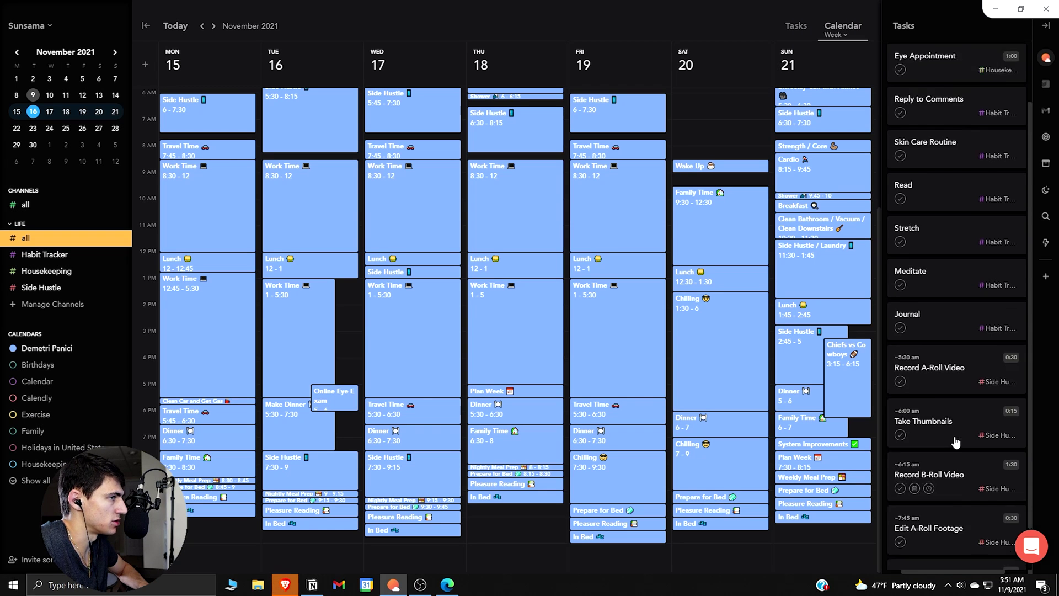
{"action": "left_click_drag", "start_coordinate": [943, 149], "coordinate": [943, 483]}
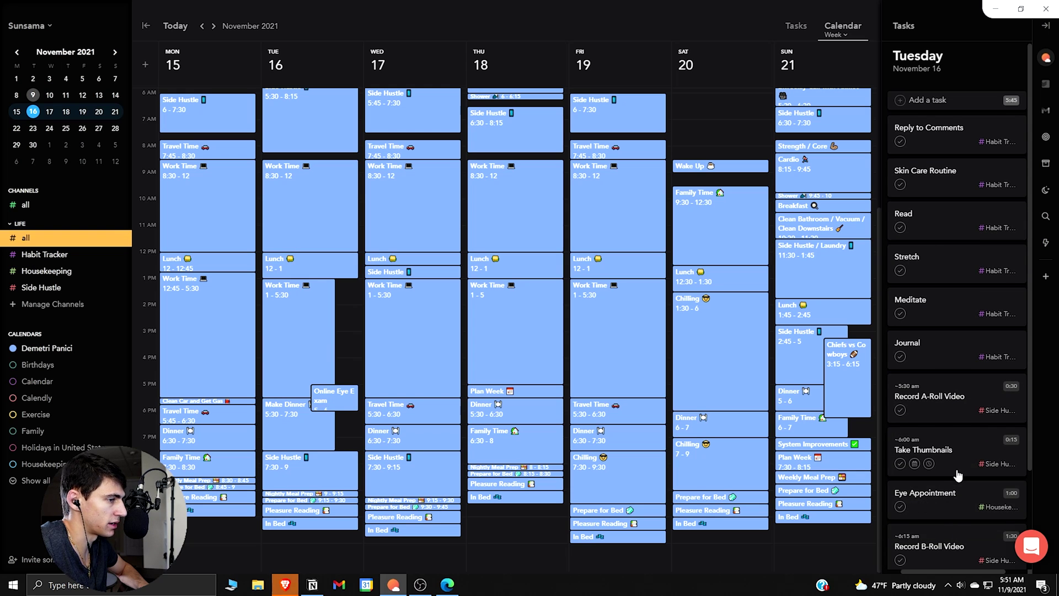
{"action": "scroll", "coordinate": [964, 455], "scroll_direction": "down", "scroll_amount": 2}
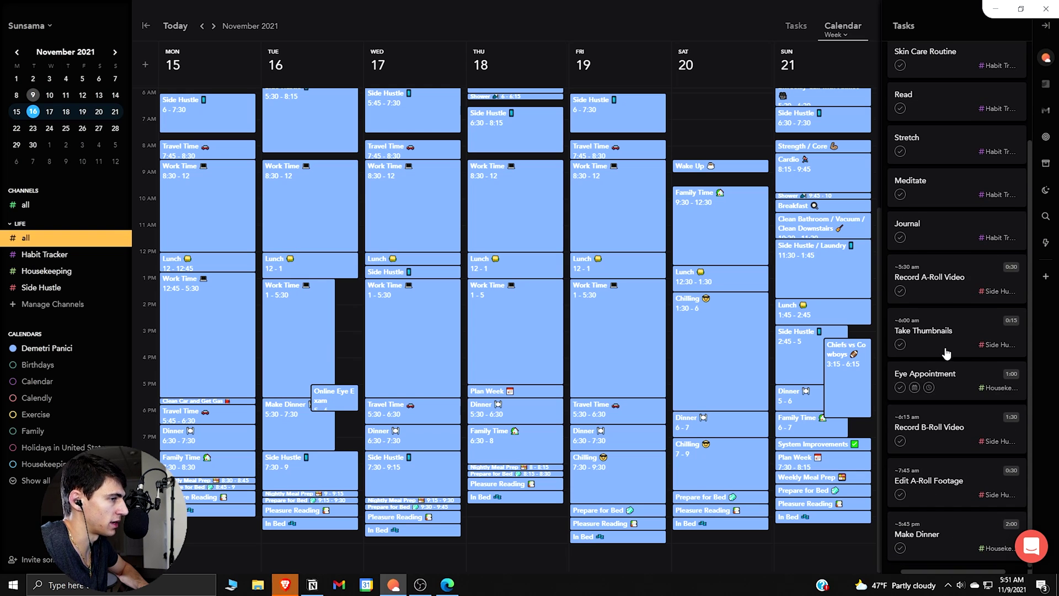
{"action": "left_click_drag", "start_coordinate": [950, 389], "coordinate": [945, 489]}
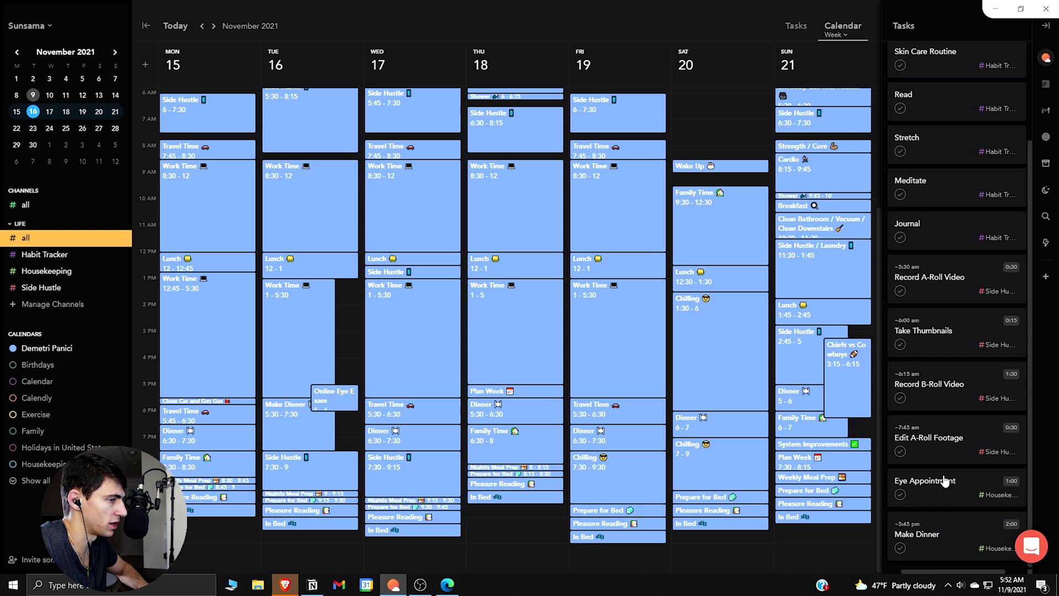
{"action": "left_click", "coordinate": [33, 128]}
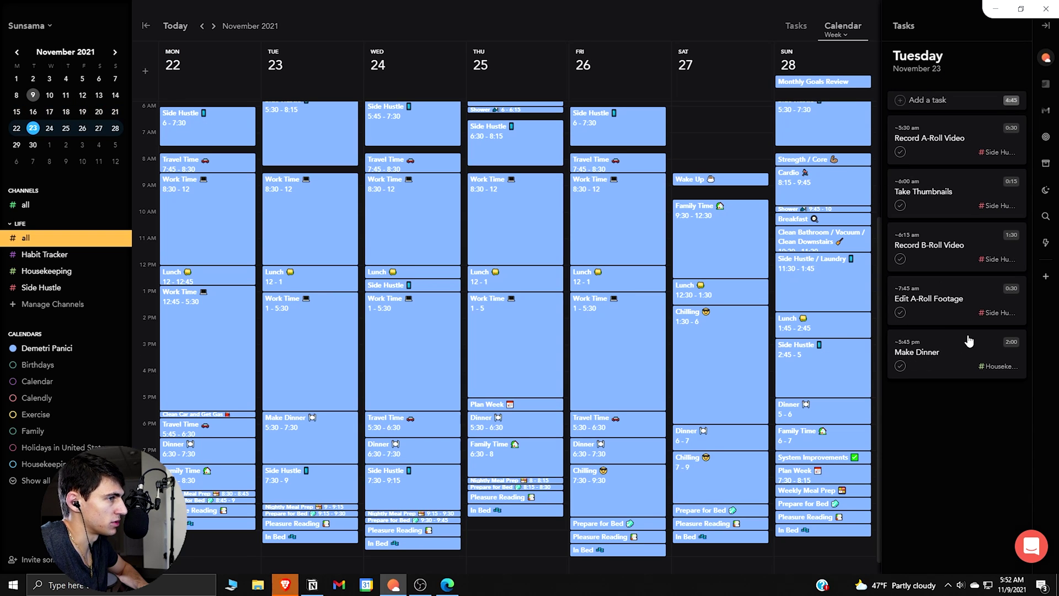
{"action": "left_click", "coordinate": [34, 111]}
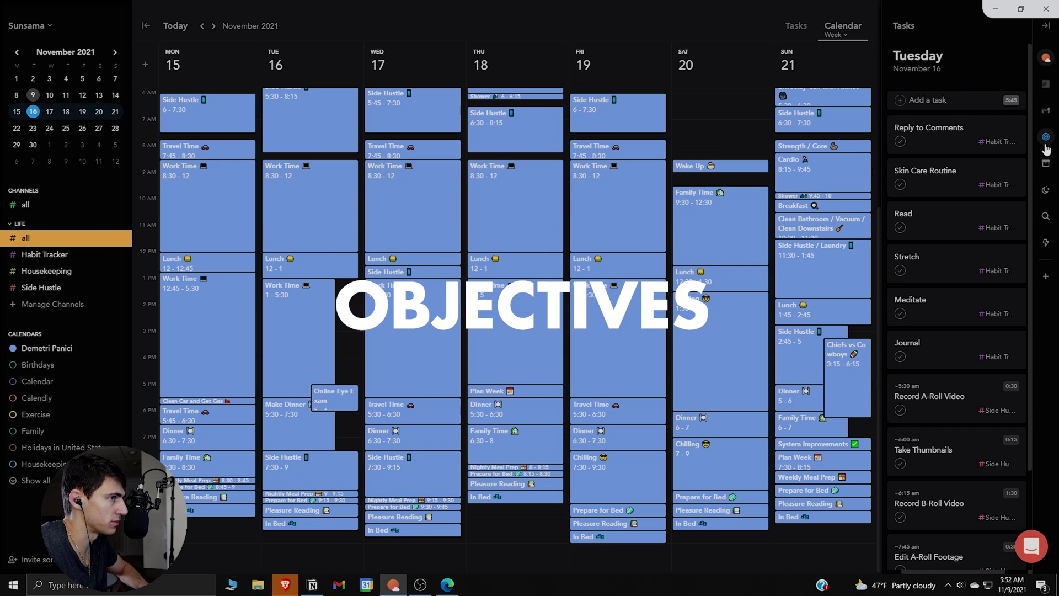
Step: Start linking the Reply to Comments task to a new weekly objective
{"action": "left_click", "coordinate": [931, 154]}
{"action": "left_click", "coordinate": [643, 40]}
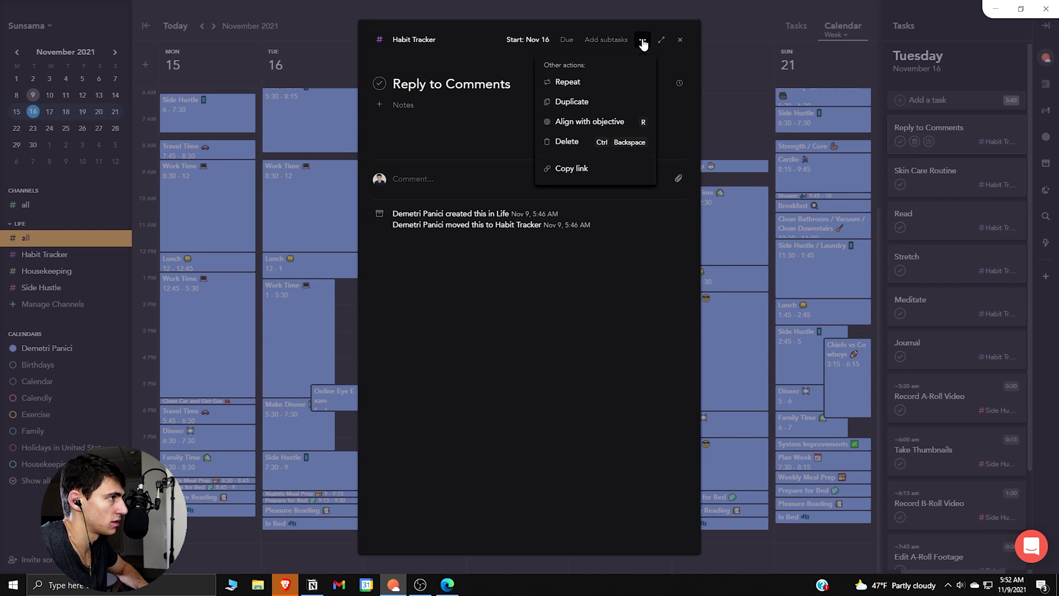
{"action": "left_click", "coordinate": [624, 122]}
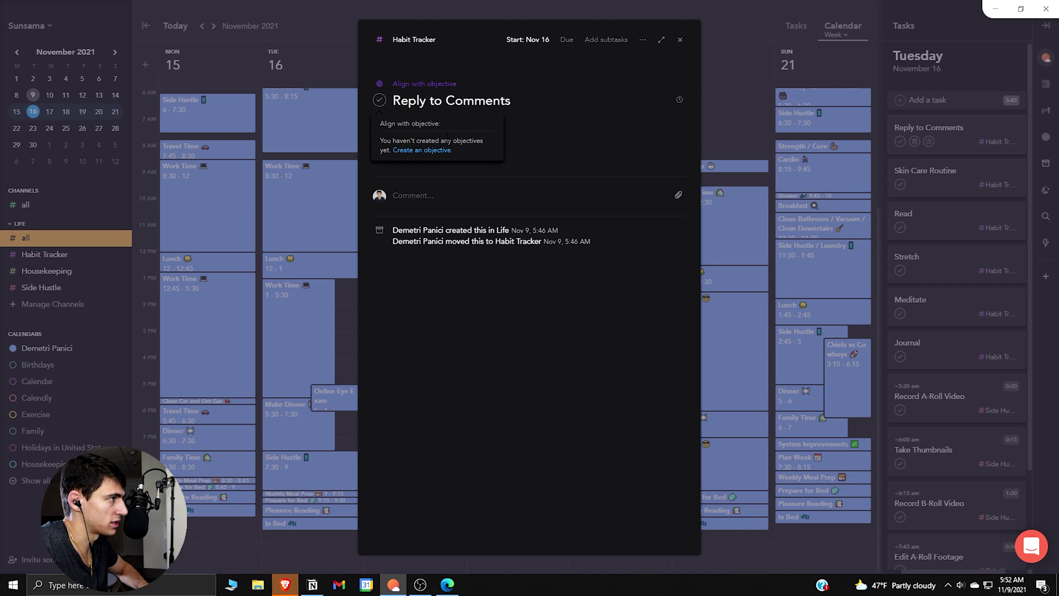
{"action": "left_click", "coordinate": [423, 151]}
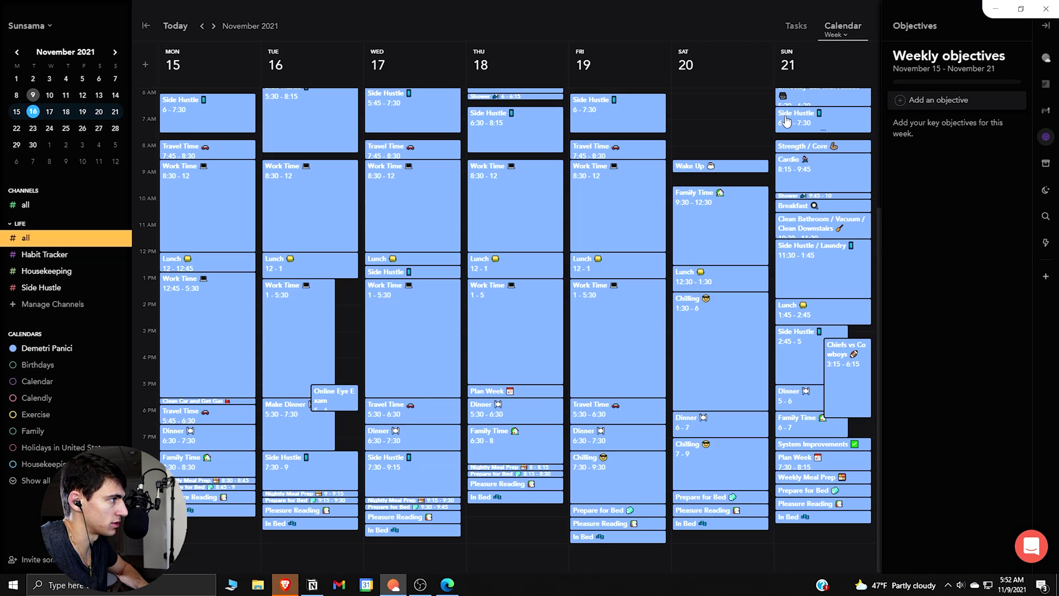
Step: Create the weekly objective 'Reply to Comments' in the Habit Tracker channel
{"action": "left_click", "coordinate": [960, 101]}
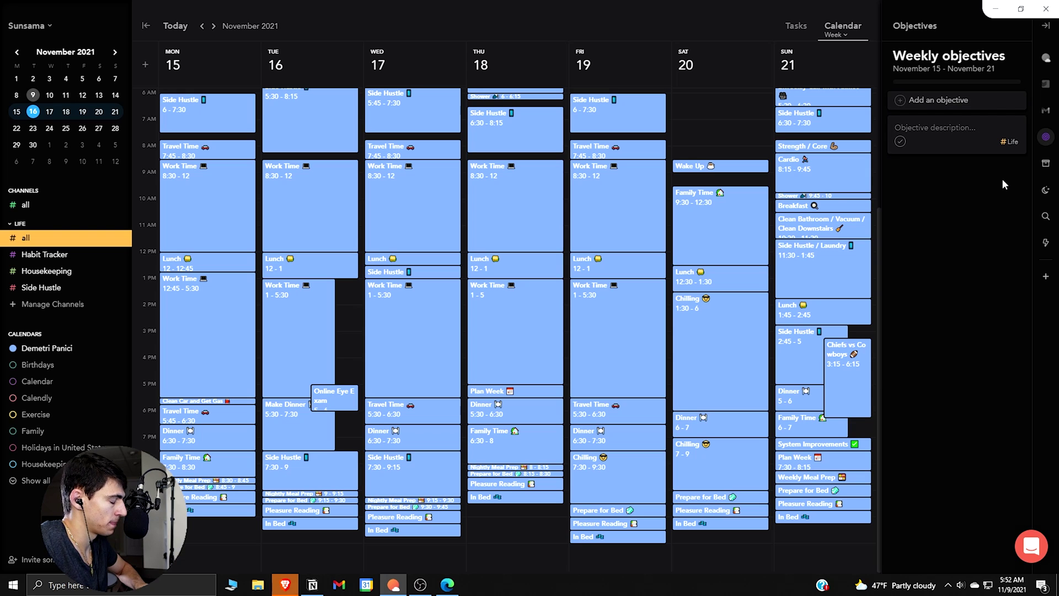
{"action": "type", "text": "Reply to Comments"}
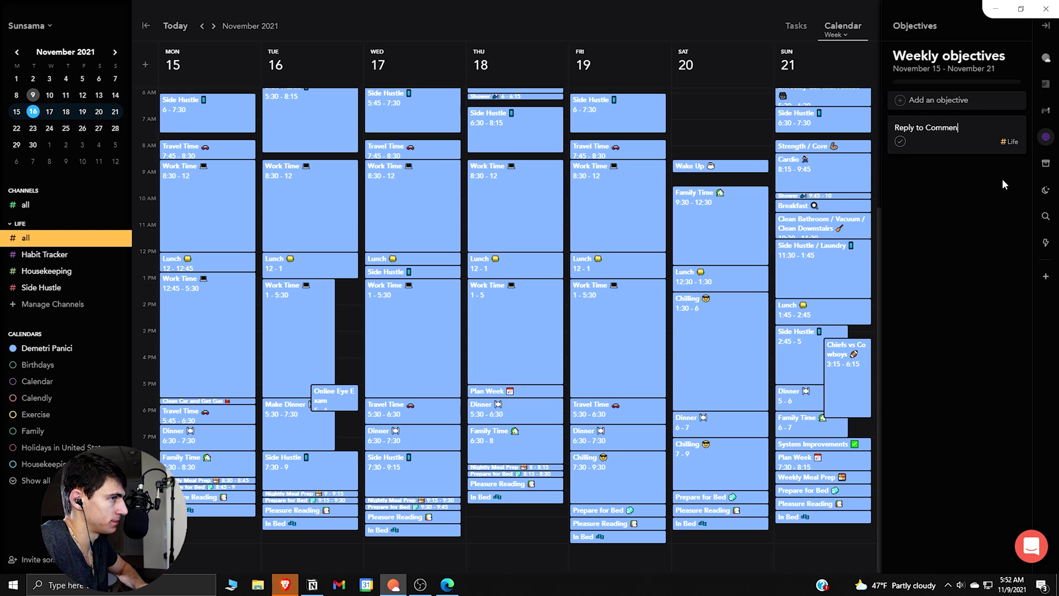
{"action": "left_click", "coordinate": [1009, 142]}
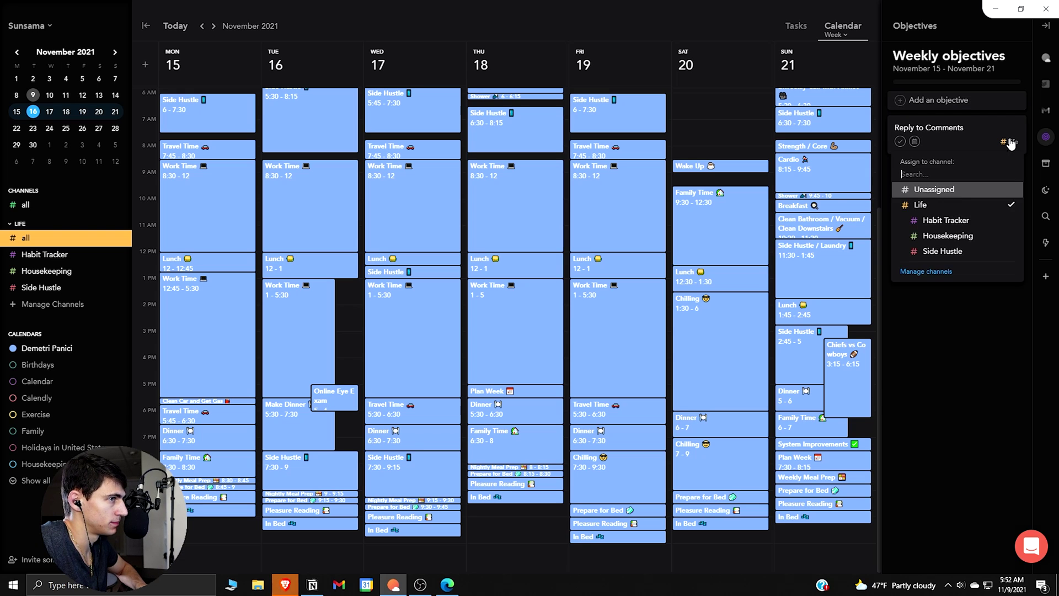
{"action": "left_click", "coordinate": [952, 222]}
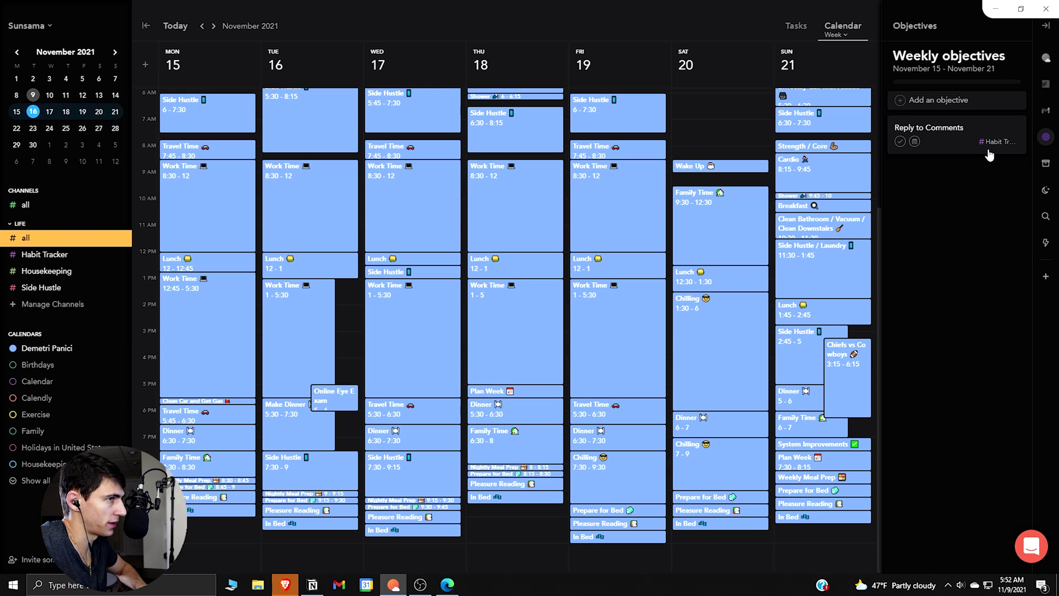
{"action": "left_click", "coordinate": [914, 142]}
{"action": "left_click", "coordinate": [915, 142]}
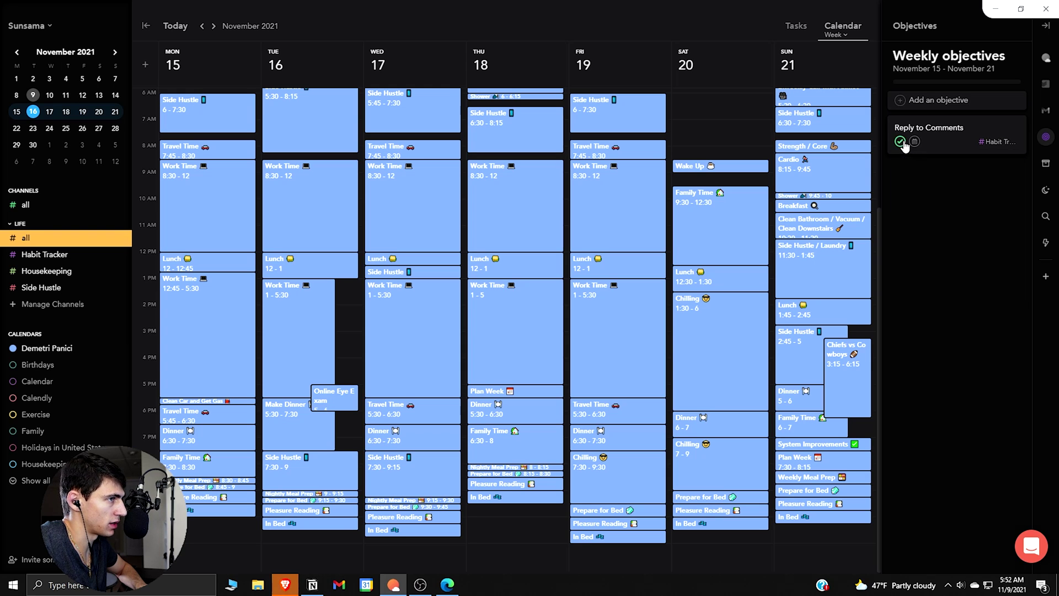
Step: Plan 5 minutes per day on the Reply to Comments objective, then return to Tuesday's tasks
{"action": "left_click", "coordinate": [945, 144]}
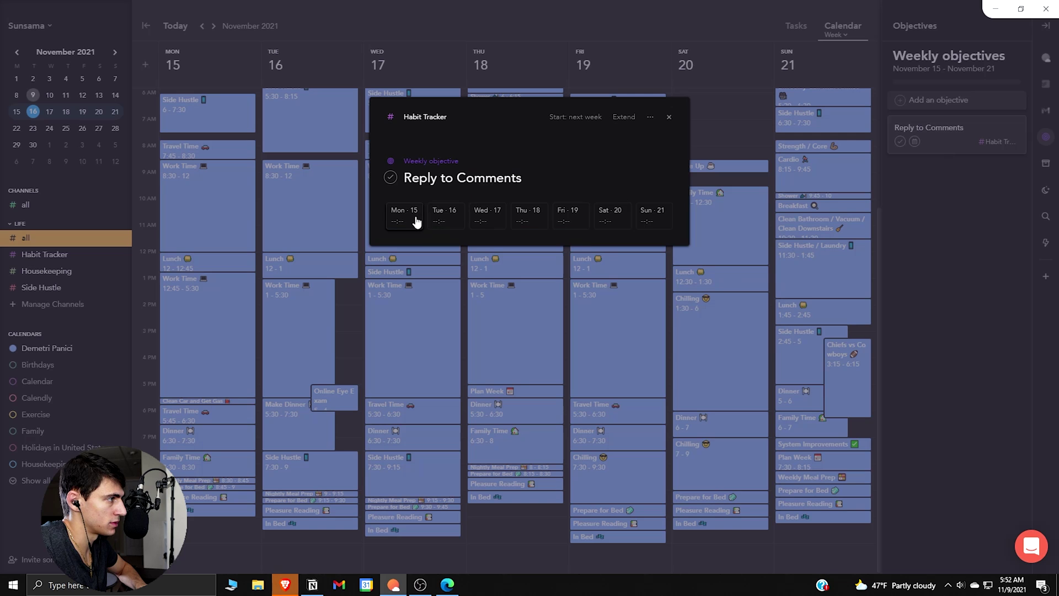
{"action": "left_click", "coordinate": [439, 223]}
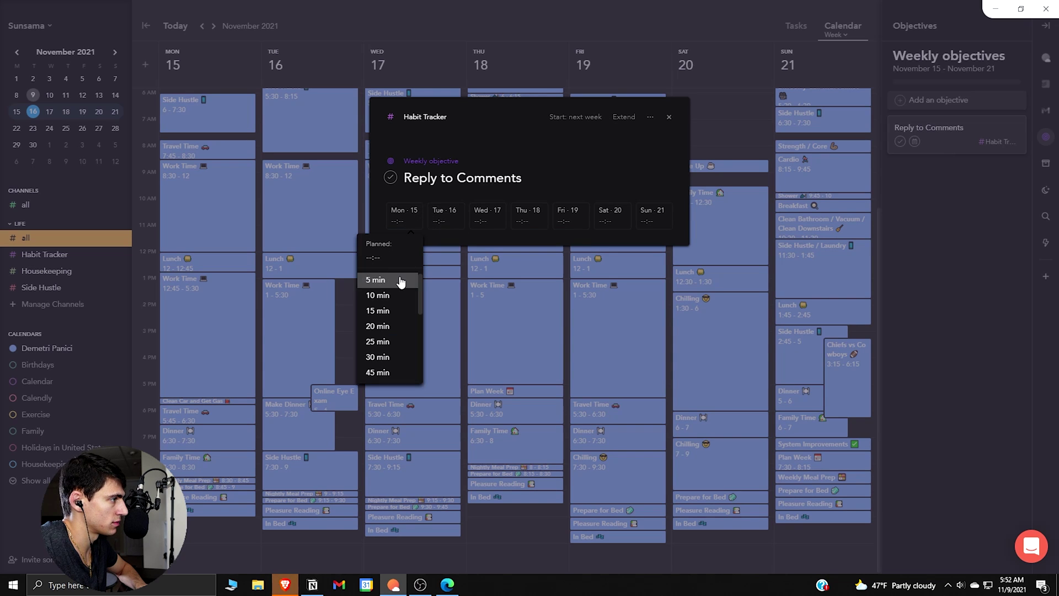
{"action": "left_click", "coordinate": [386, 286]}
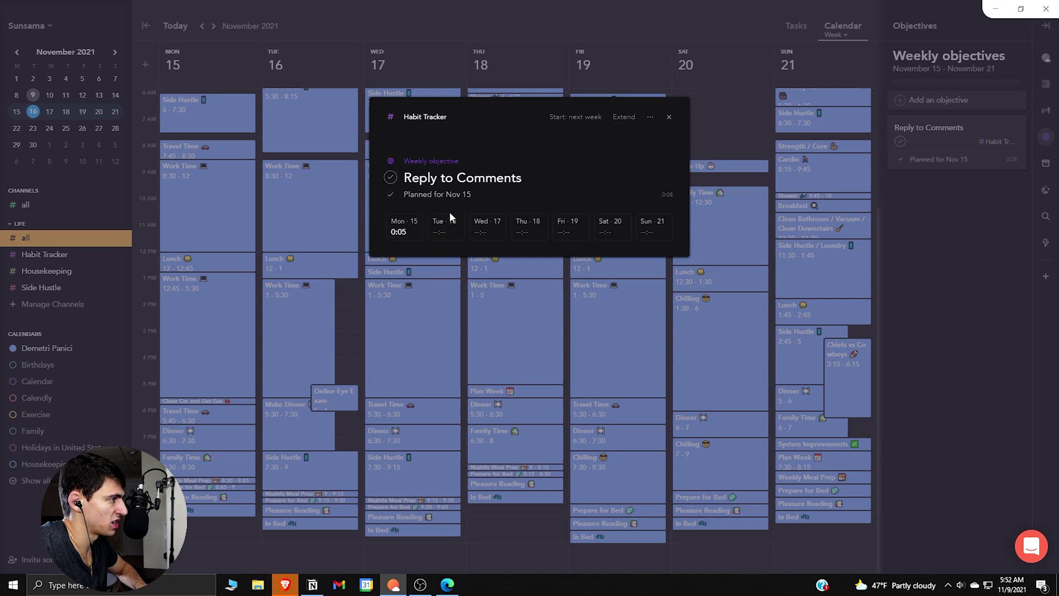
{"action": "left_click", "coordinate": [448, 213]}
{"action": "left_click", "coordinate": [424, 291]}
{"action": "left_click", "coordinate": [487, 237]}
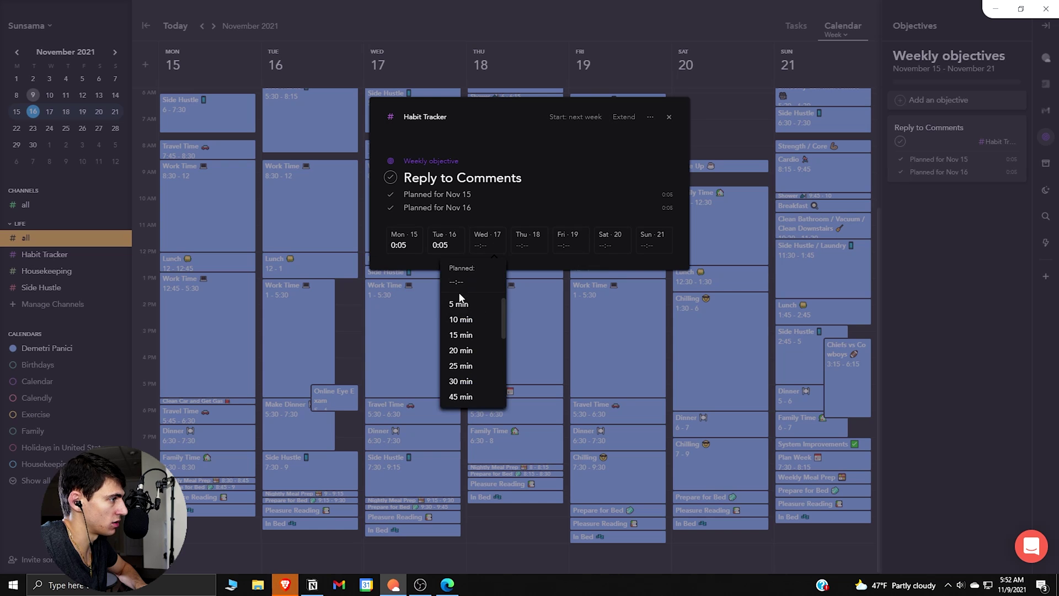
{"action": "left_click", "coordinate": [466, 304]}
{"action": "left_click", "coordinate": [526, 240]}
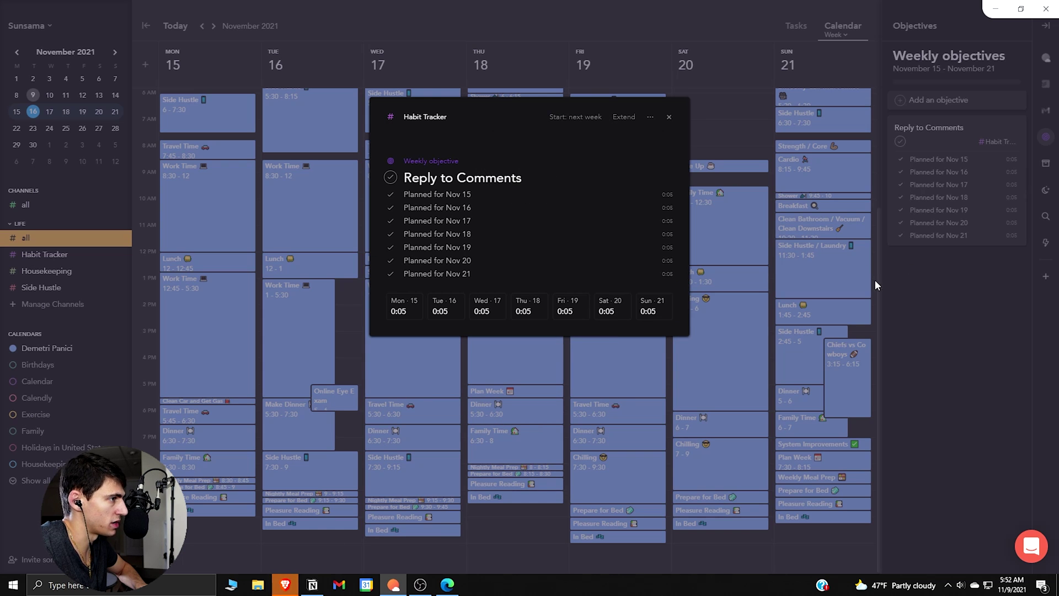
{"action": "left_click", "coordinate": [875, 281]}
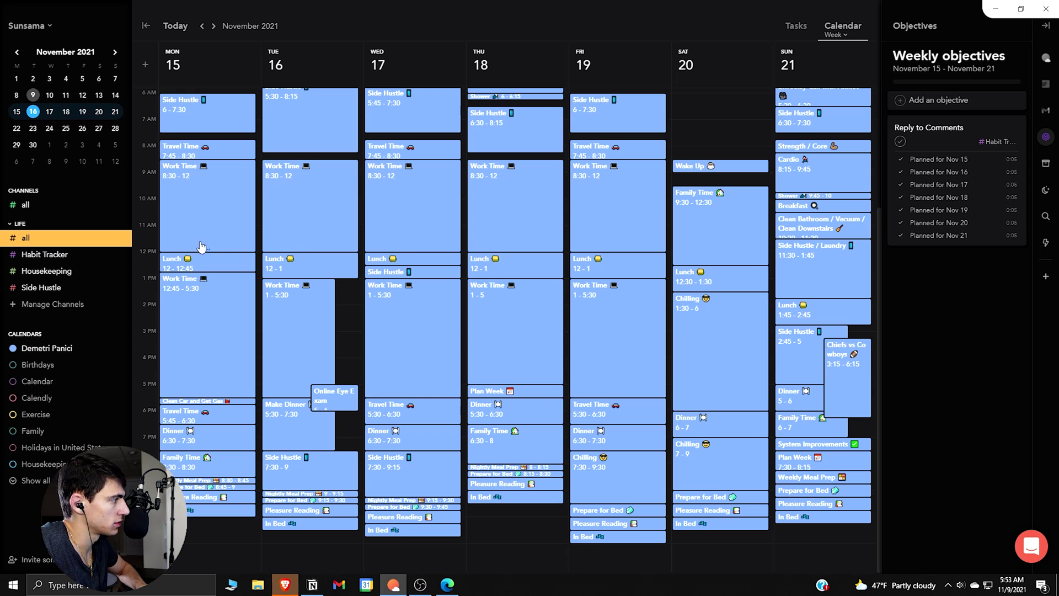
{"action": "left_click", "coordinate": [1047, 57]}
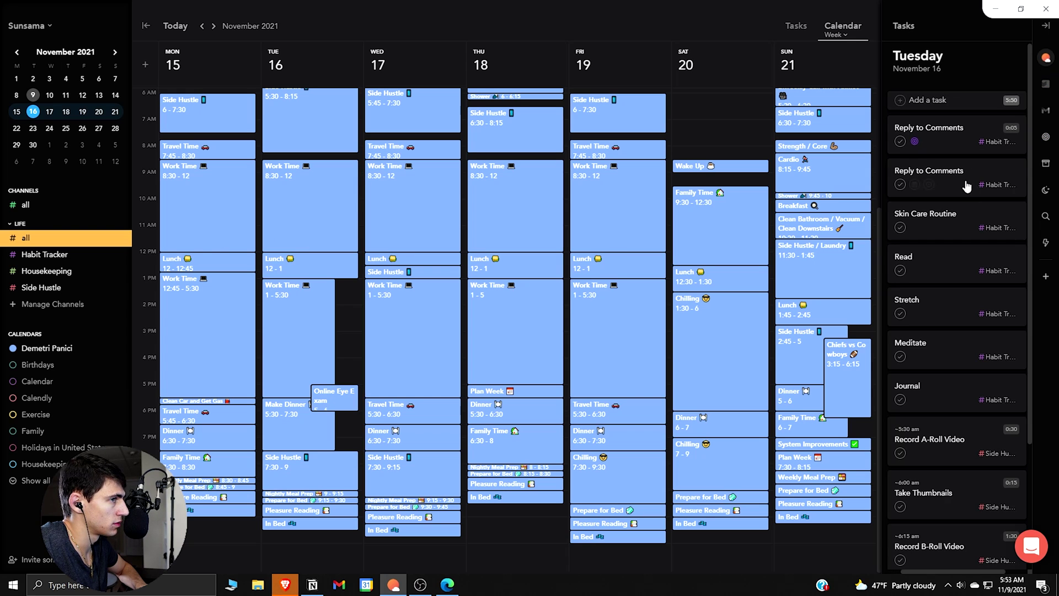
Step: Set Reply to Comments to repeat weekly, then stop that weekly recurrence
{"action": "left_click", "coordinate": [934, 171]}
{"action": "left_click", "coordinate": [642, 39]}
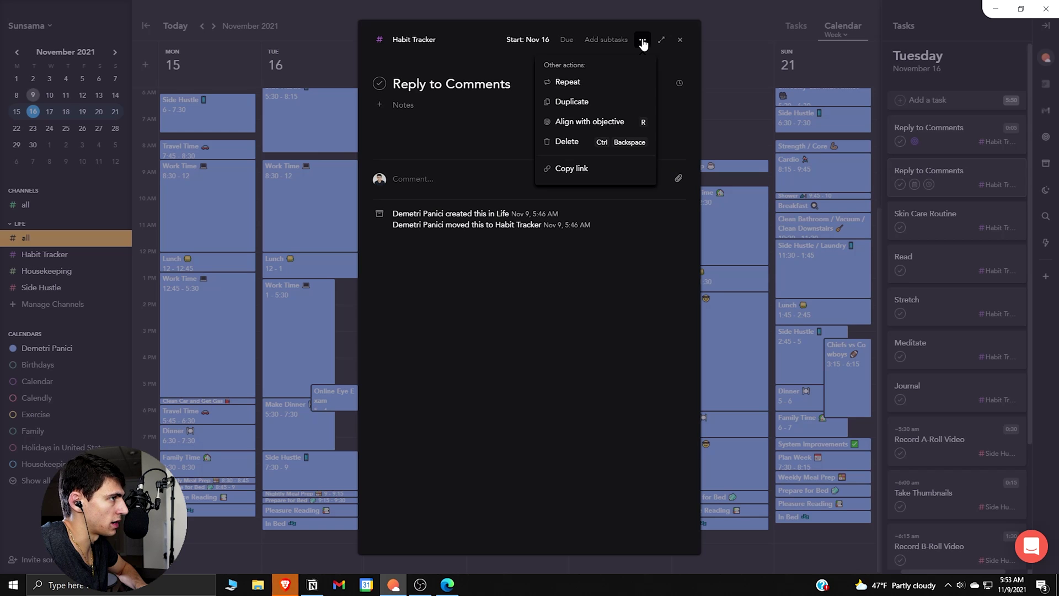
{"action": "left_click", "coordinate": [580, 85]}
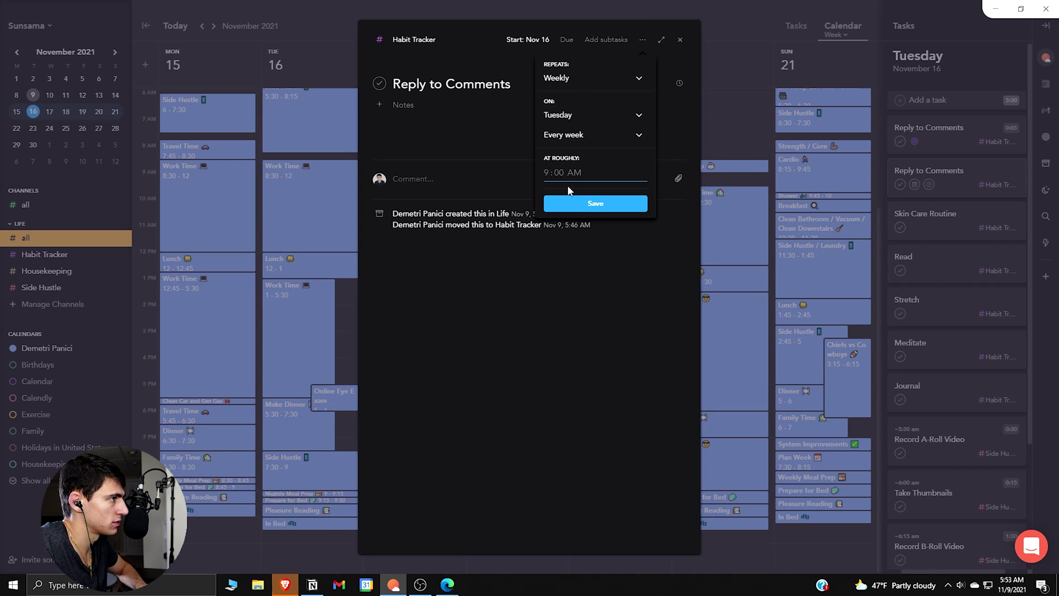
{"action": "left_click", "coordinate": [580, 208]}
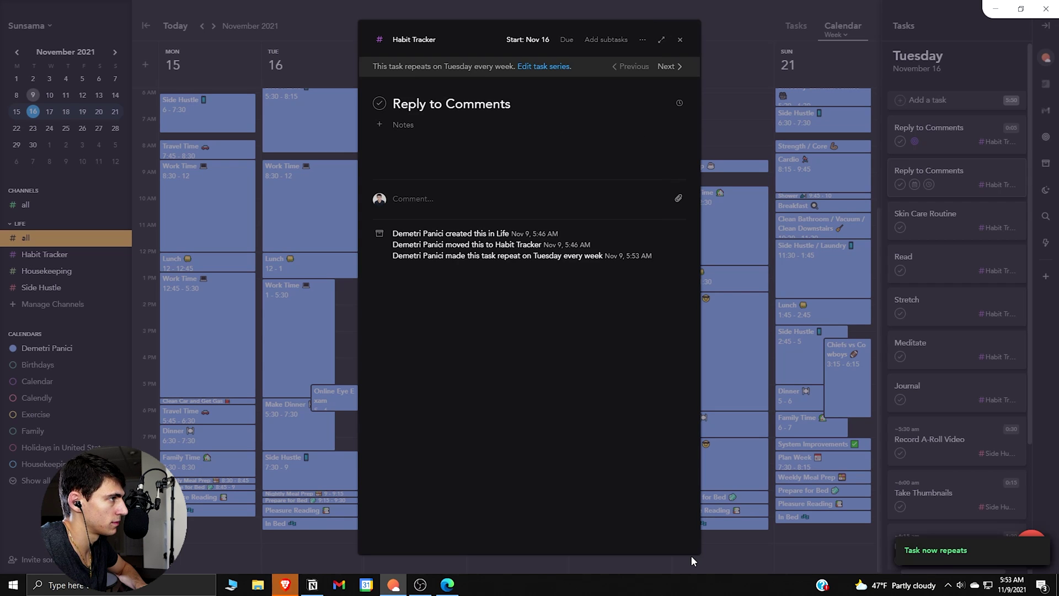
{"action": "left_click", "coordinate": [642, 39]}
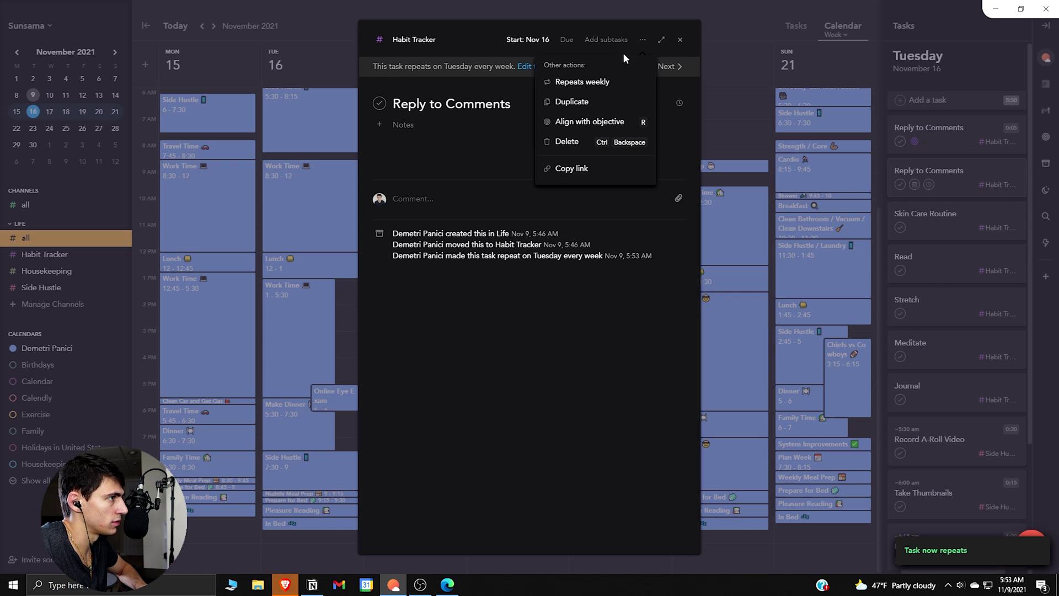
{"action": "left_click", "coordinate": [595, 84]}
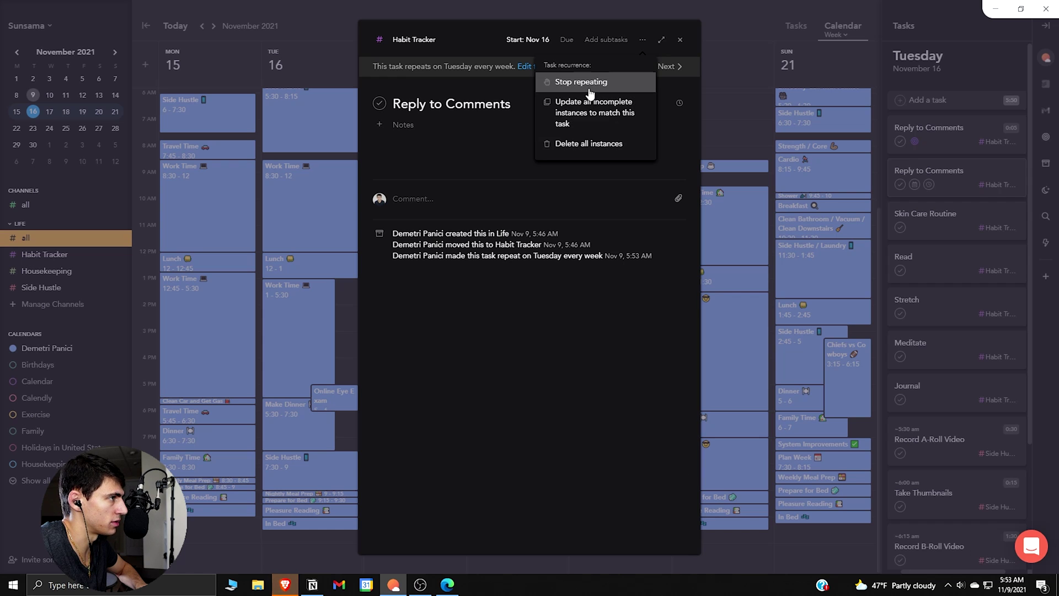
{"action": "left_click", "coordinate": [589, 89]}
Step: Make the Reply to Comments task repeat daily instead
{"action": "left_click", "coordinate": [642, 39]}
{"action": "left_click", "coordinate": [605, 83]}
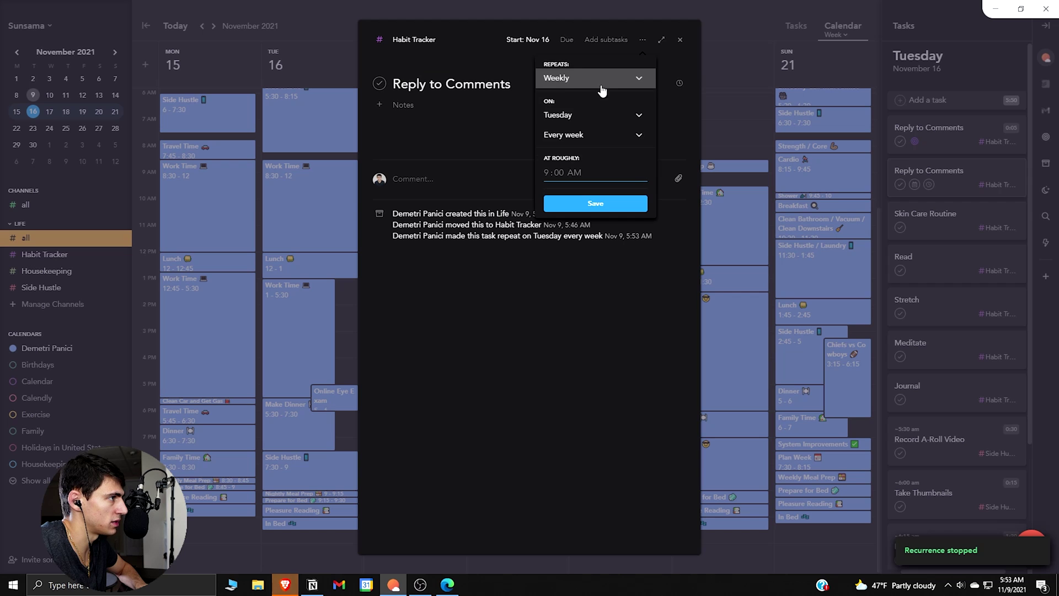
{"action": "left_click", "coordinate": [589, 113]}
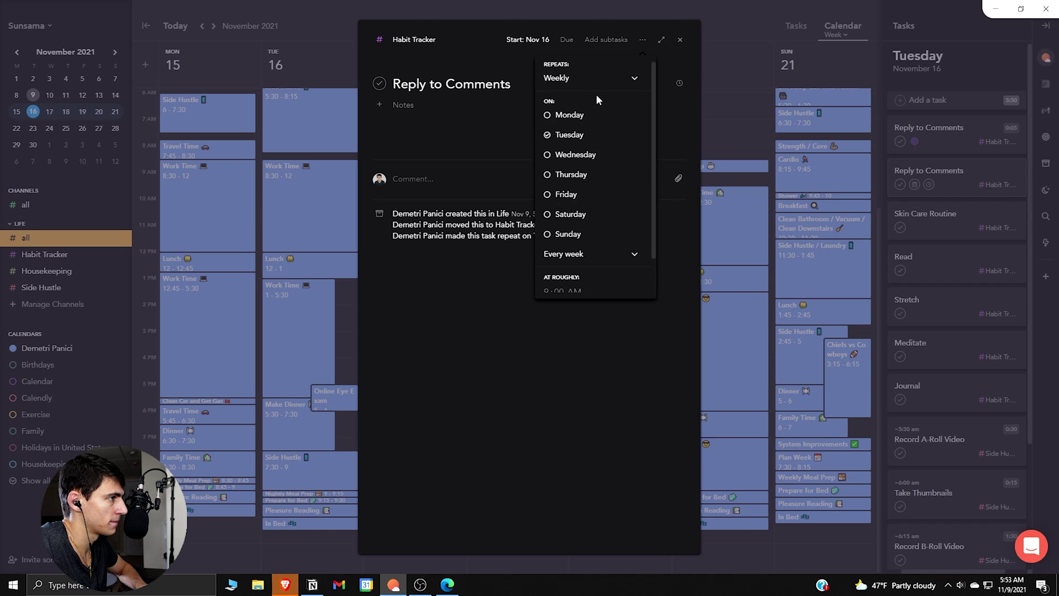
{"action": "left_click", "coordinate": [593, 79]}
{"action": "left_click", "coordinate": [568, 79]}
{"action": "left_click", "coordinate": [604, 147]}
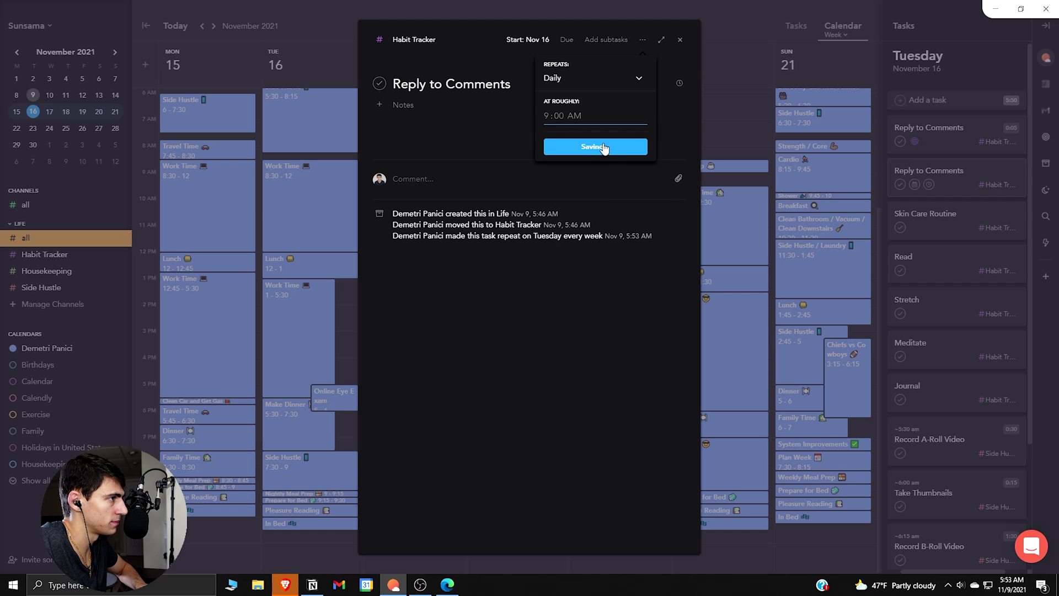
{"action": "right_click", "coordinate": [880, 138]}
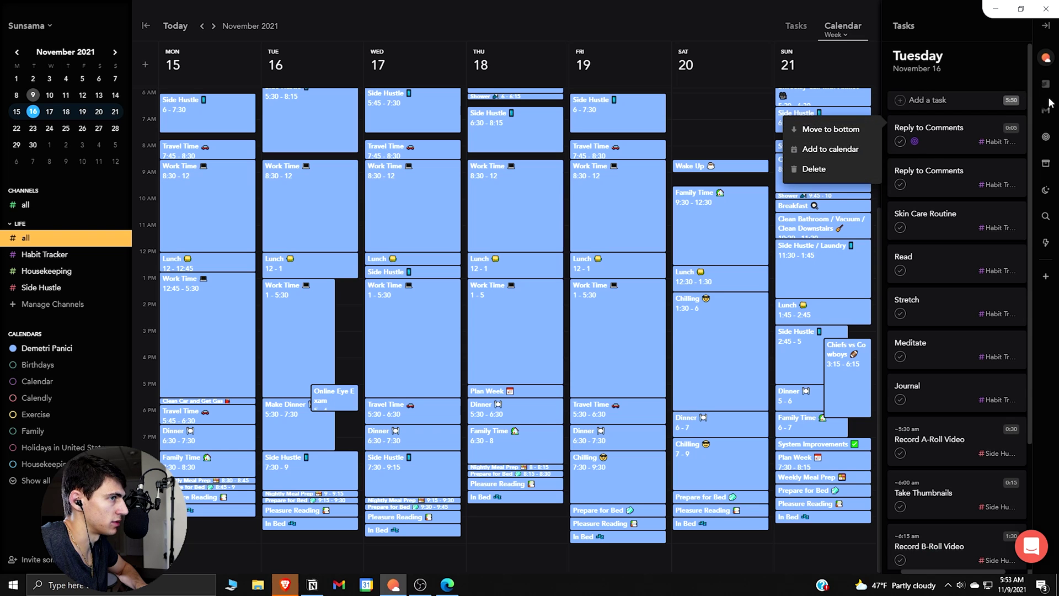
Step: Delete the Reply to Comments weekly objective and return to Tuesday's task list
{"action": "left_click", "coordinate": [1046, 139]}
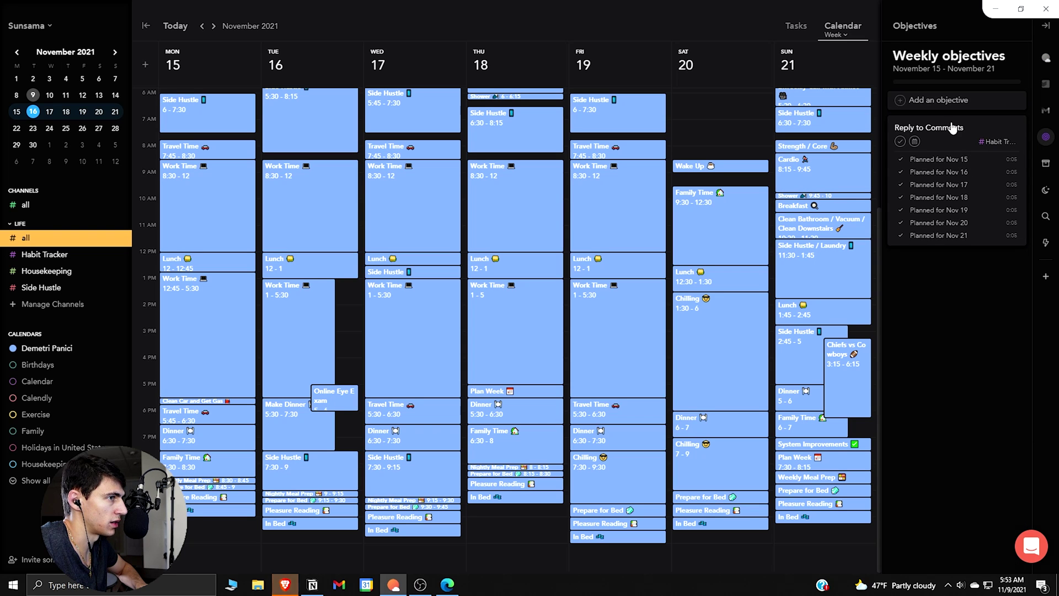
{"action": "left_click", "coordinate": [981, 129]}
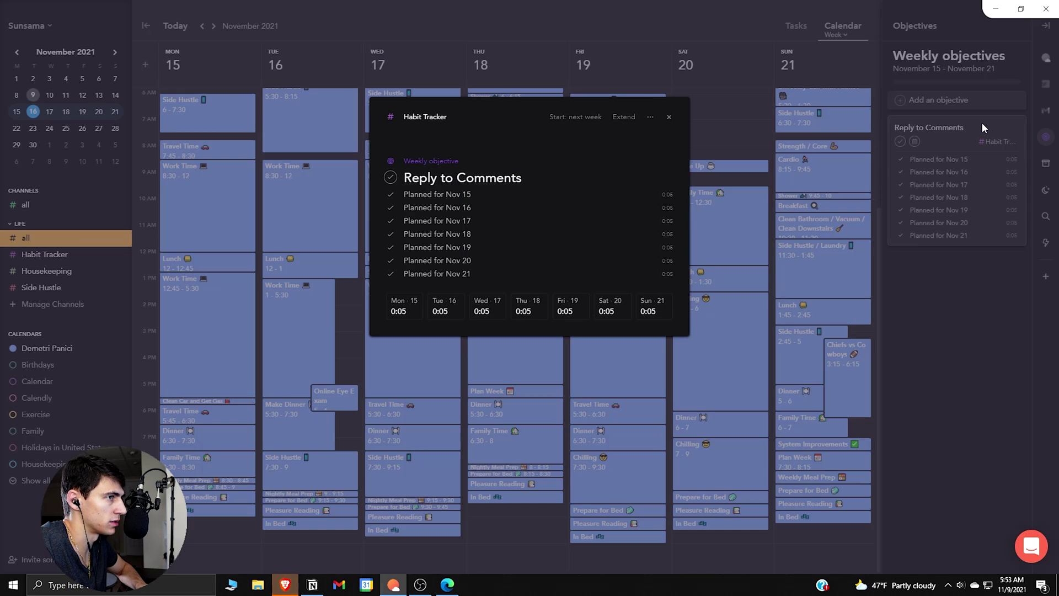
{"action": "left_click", "coordinate": [651, 116]}
{"action": "left_click", "coordinate": [619, 161]}
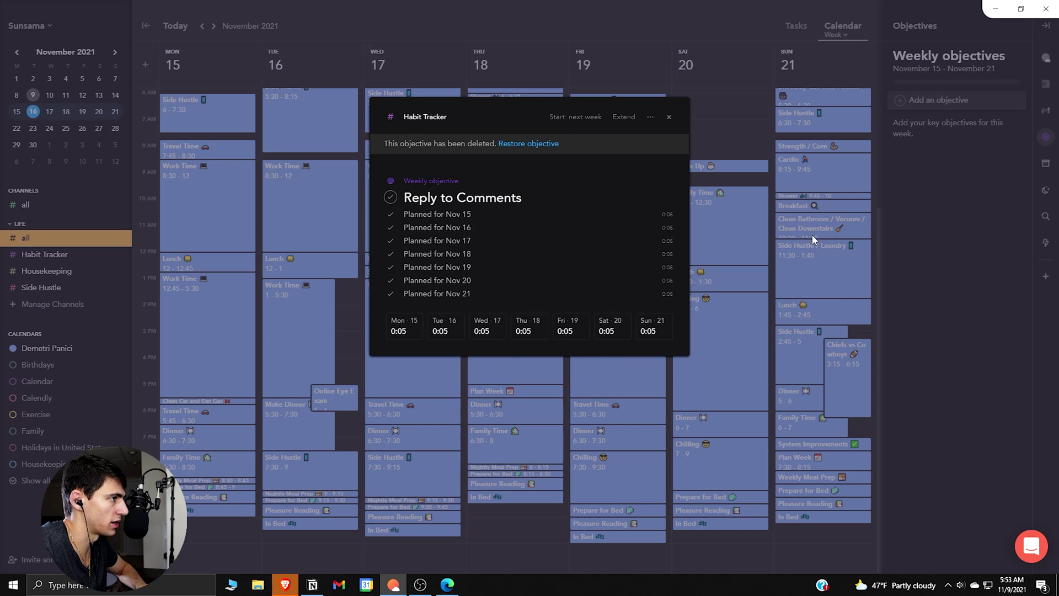
{"action": "left_click", "coordinate": [1030, 97]}
{"action": "left_click", "coordinate": [1045, 58]}
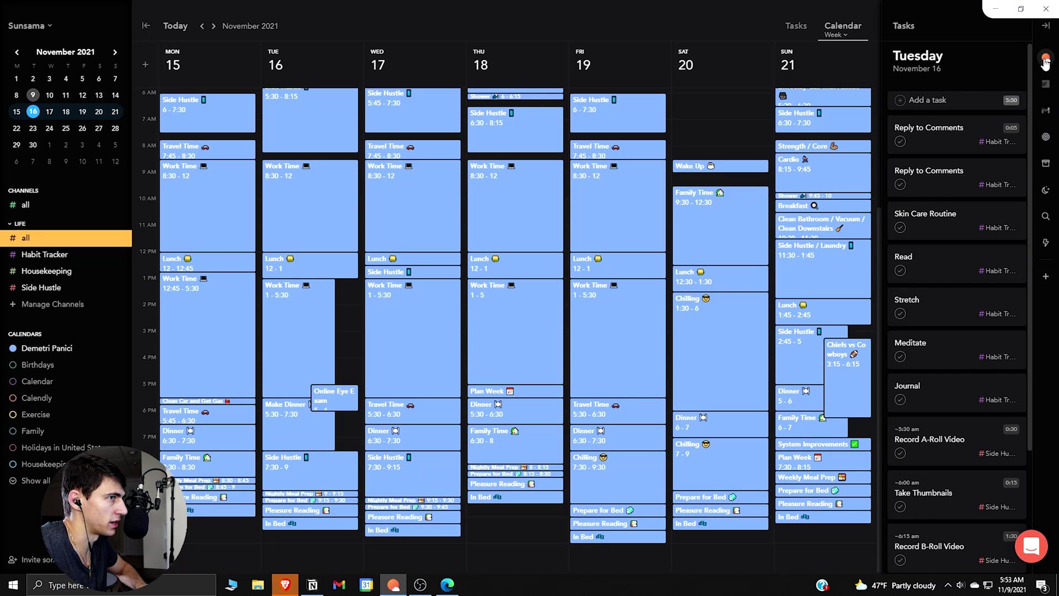
Step: Make Skin Care Routine and Read repeat daily
{"action": "left_click", "coordinate": [1020, 171]}
{"action": "left_click", "coordinate": [641, 40]}
{"action": "left_click", "coordinate": [567, 81]}
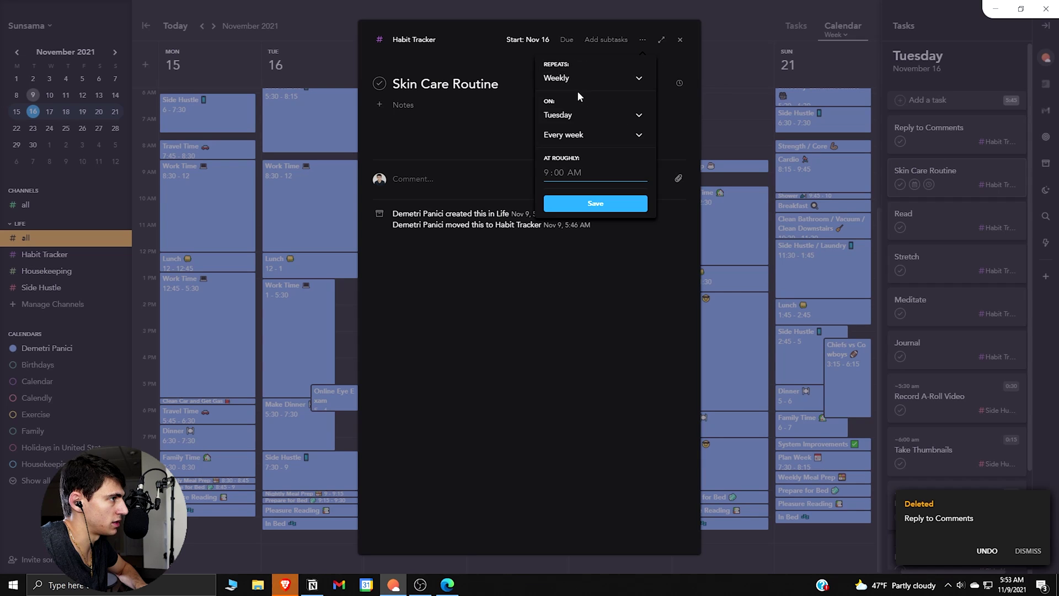
{"action": "left_click", "coordinate": [574, 79]}
{"action": "left_click", "coordinate": [572, 80]}
{"action": "left_click", "coordinate": [621, 148]}
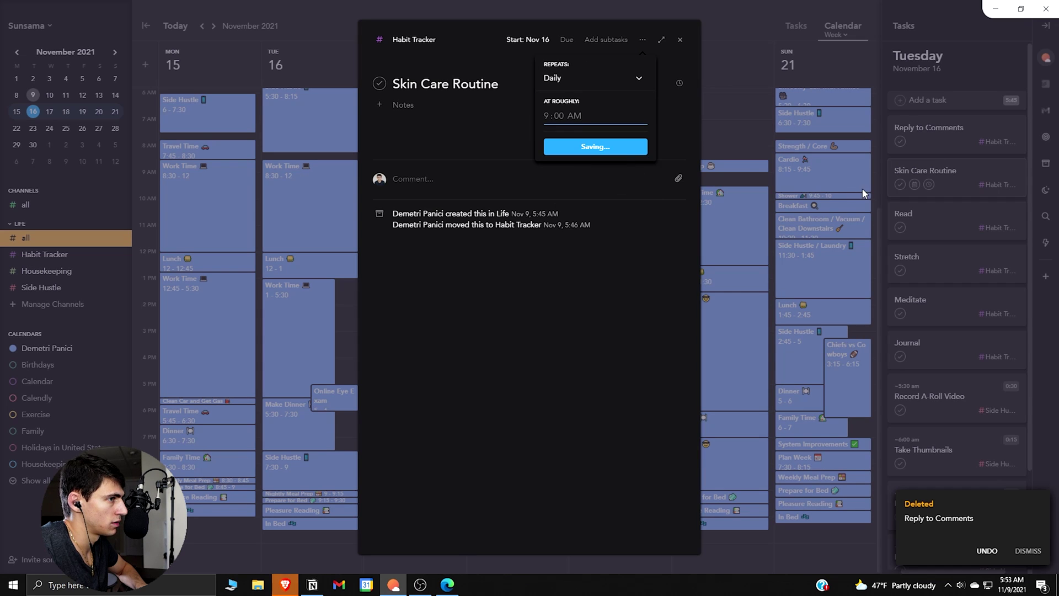
{"action": "left_click", "coordinate": [943, 218]}
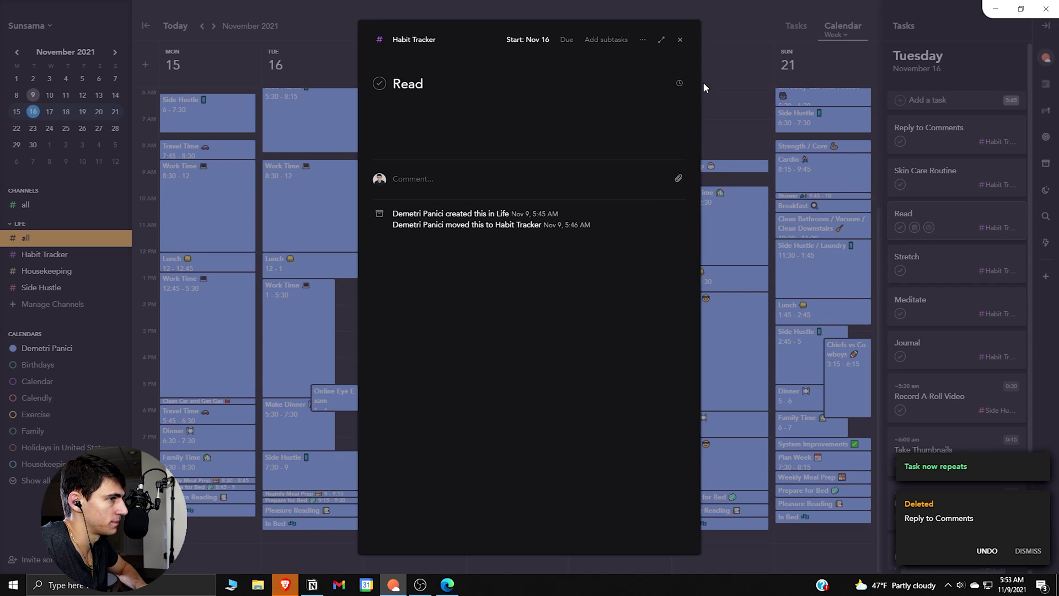
{"action": "left_click", "coordinate": [642, 39]}
{"action": "left_click", "coordinate": [612, 80]}
{"action": "left_click", "coordinate": [595, 78]}
{"action": "left_click", "coordinate": [595, 74]}
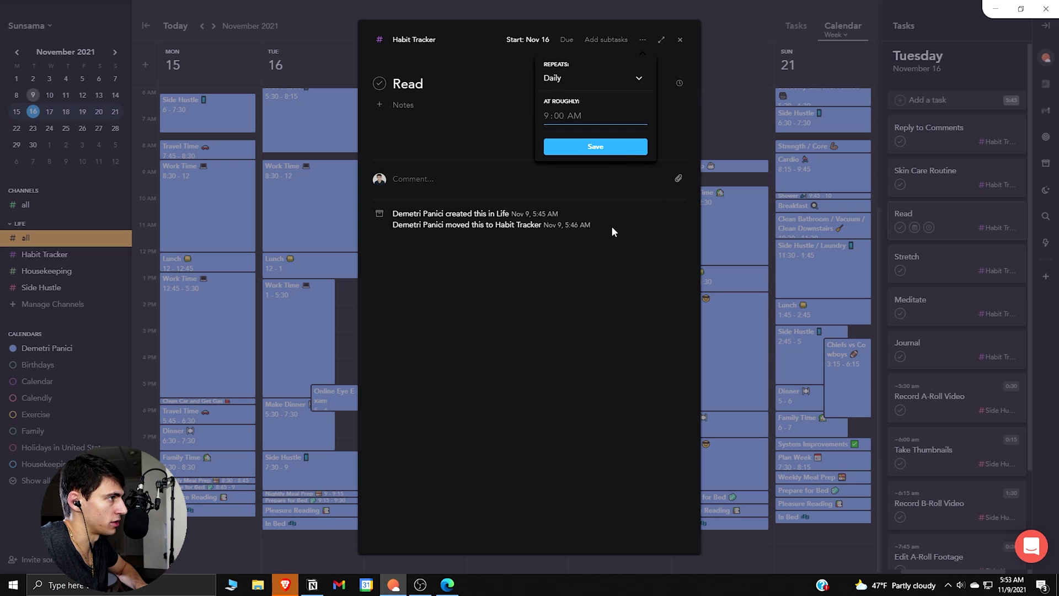
{"action": "left_click", "coordinate": [625, 147]}
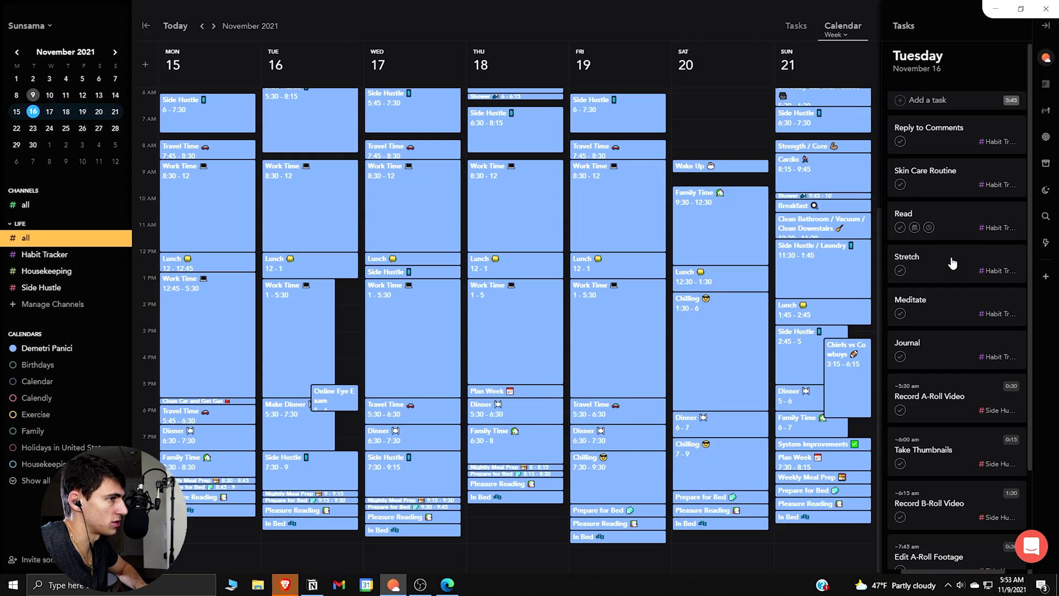
Step: Make Stretch repeat daily and confirm its recurrence setting
{"action": "left_click", "coordinate": [950, 260]}
{"action": "left_click", "coordinate": [641, 40]}
{"action": "left_click", "coordinate": [613, 81]}
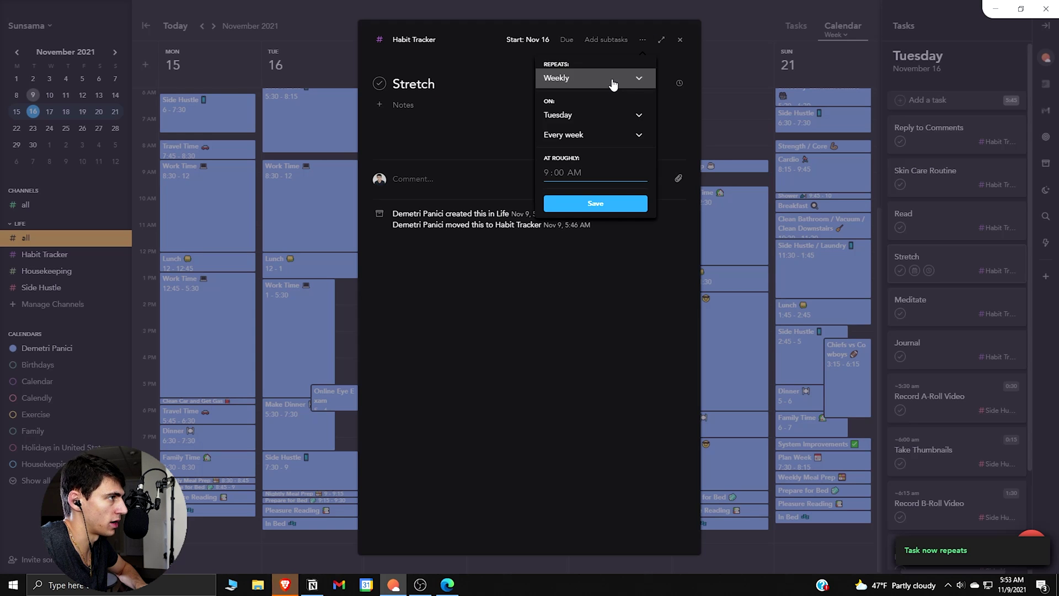
{"action": "left_click", "coordinate": [613, 83]}
{"action": "left_click", "coordinate": [607, 76]}
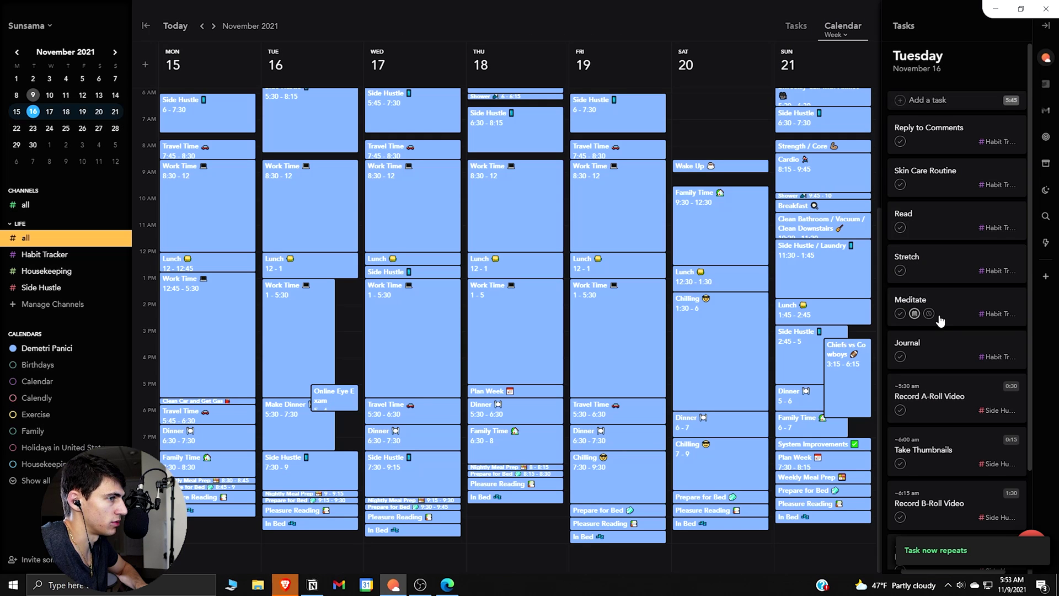
{"action": "left_click", "coordinate": [948, 264]}
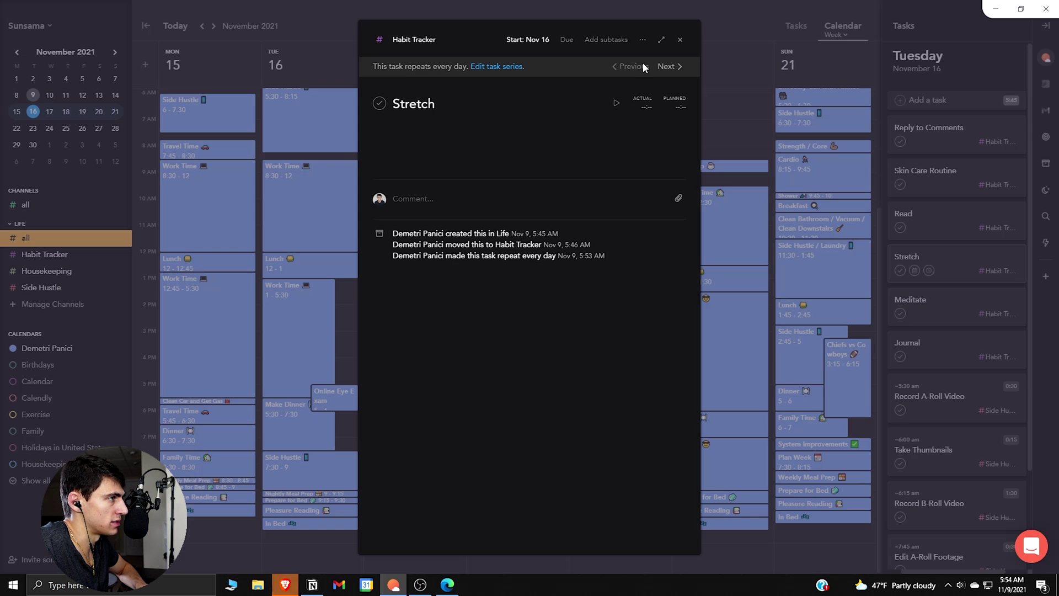
{"action": "left_click", "coordinate": [643, 40]}
{"action": "left_click", "coordinate": [620, 80]}
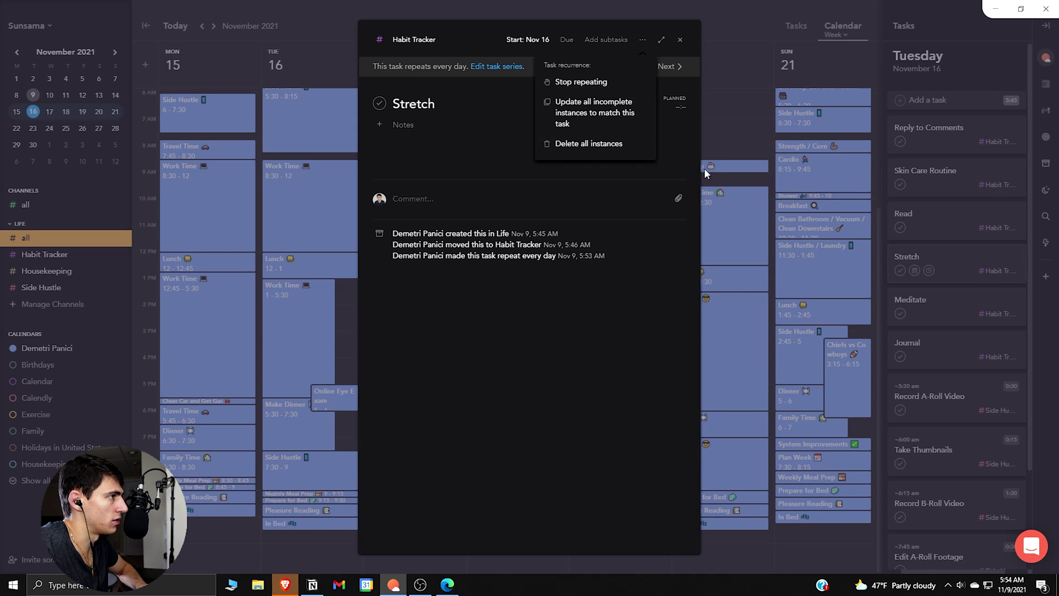
{"action": "key", "text": "Escape"}
Step: Make Meditate and Journal repeat daily
{"action": "left_click", "coordinate": [951, 306]}
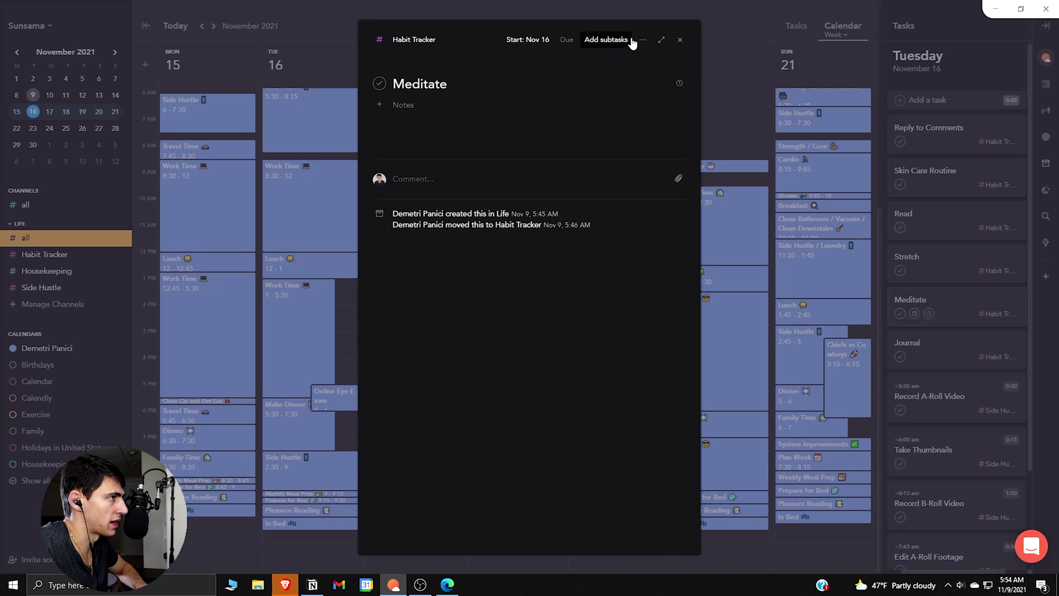
{"action": "left_click", "coordinate": [643, 40]}
{"action": "left_click", "coordinate": [579, 83]}
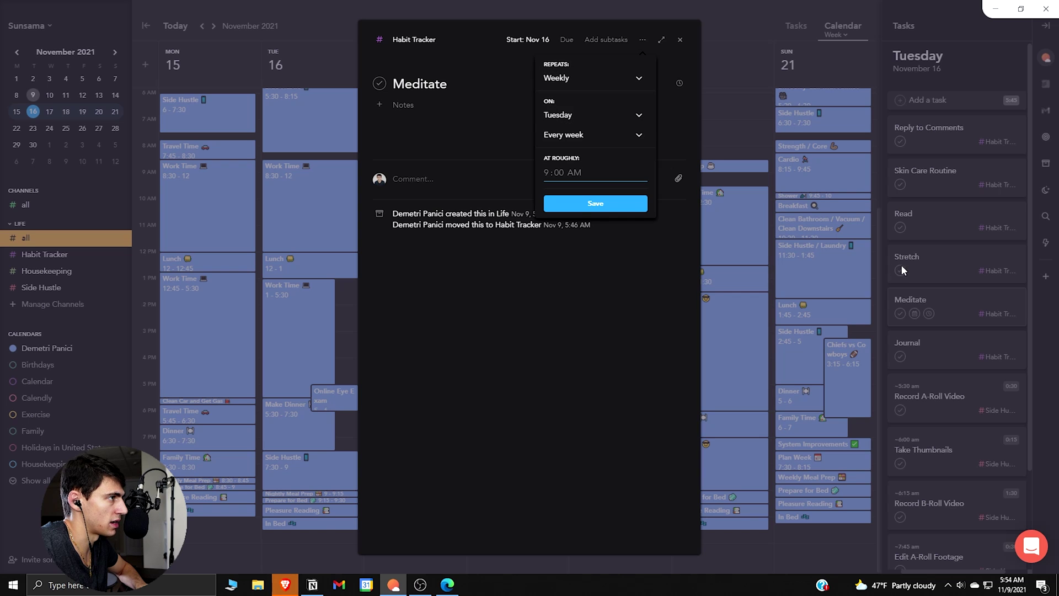
{"action": "left_click", "coordinate": [584, 78]}
{"action": "left_click", "coordinate": [571, 78]}
{"action": "left_click", "coordinate": [607, 148]}
{"action": "left_click", "coordinate": [941, 355]}
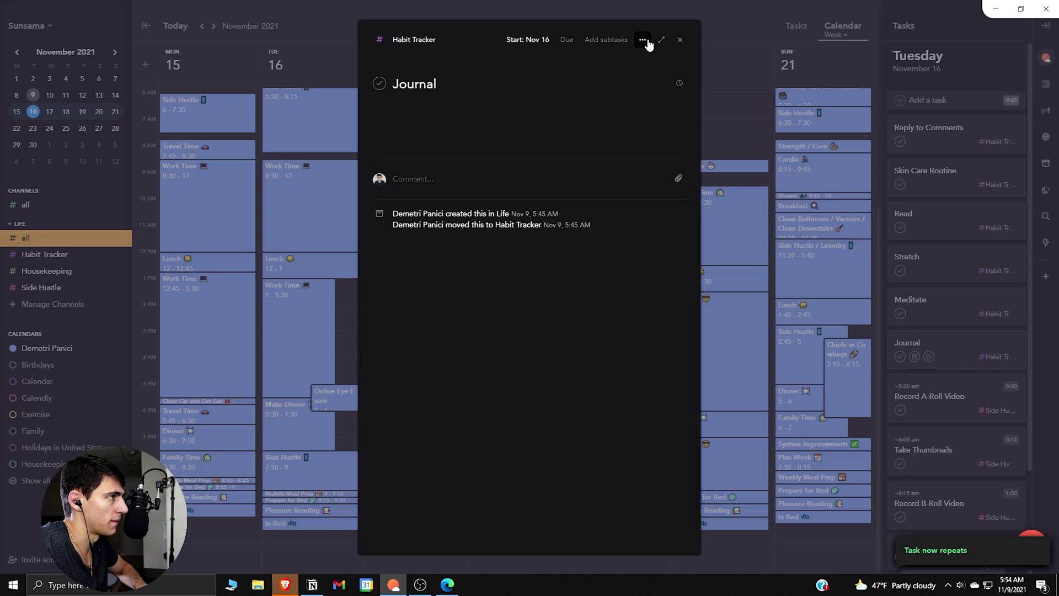
{"action": "left_click", "coordinate": [642, 40]}
{"action": "left_click", "coordinate": [597, 77]}
{"action": "left_click", "coordinate": [588, 82]}
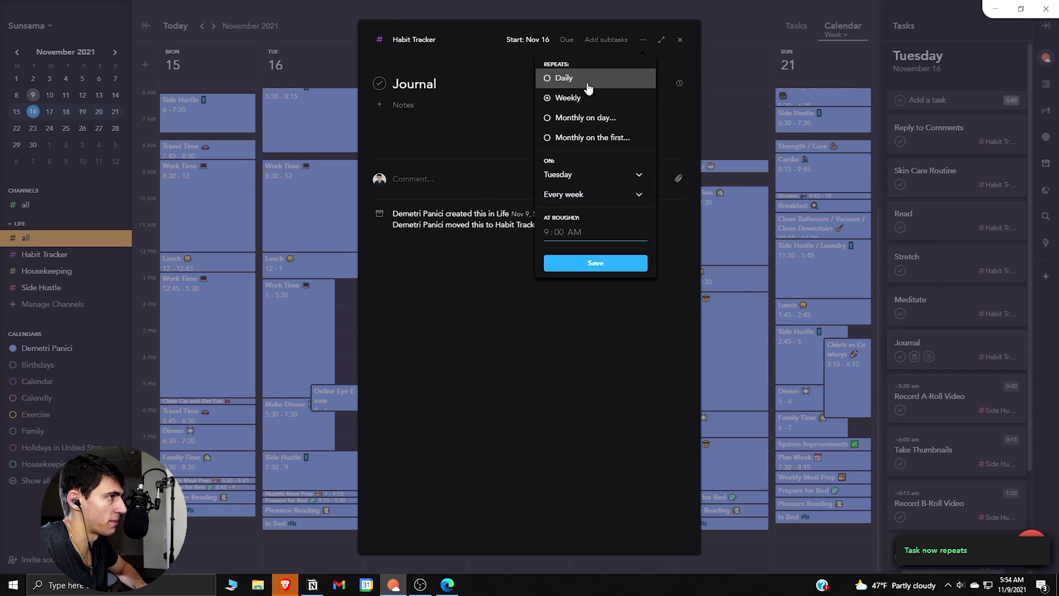
{"action": "left_click", "coordinate": [588, 80]}
{"action": "left_click", "coordinate": [612, 148]}
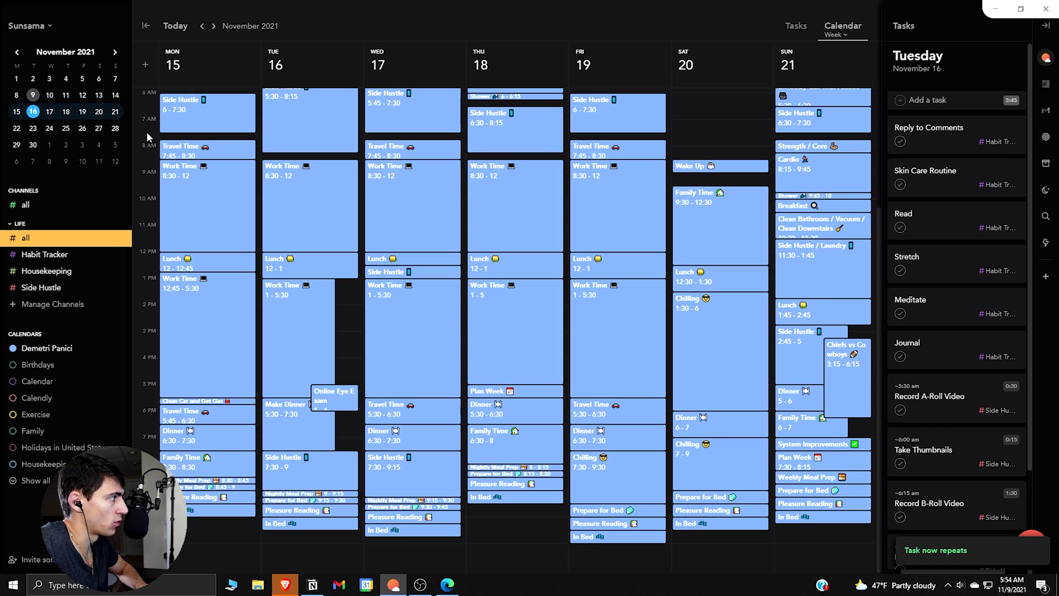
Step: Check Wednesday's tasks, then preview Thursday's Work Time and Tuesday's Side Hustle blocks
{"action": "left_click", "coordinate": [49, 112]}
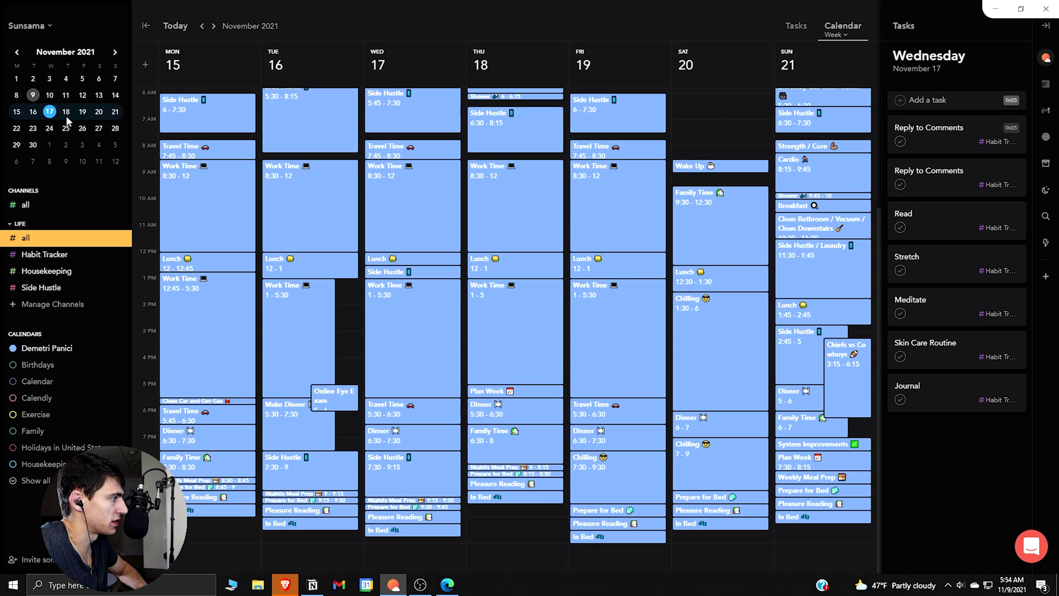
{"action": "left_click", "coordinate": [35, 113]}
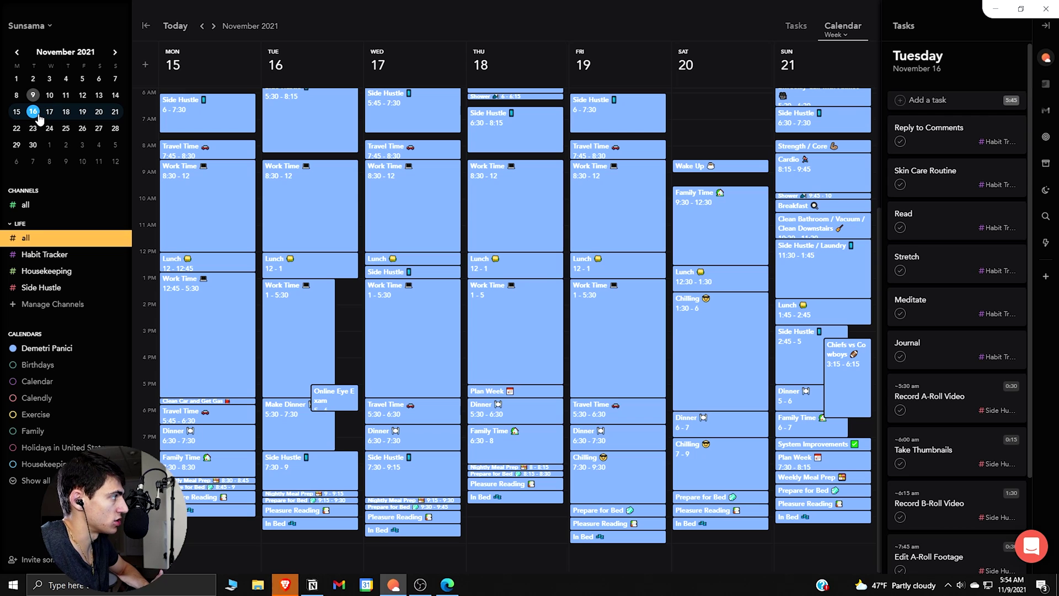
{"action": "left_click", "coordinate": [408, 282]}
{"action": "scroll", "coordinate": [411, 284], "scroll_direction": "up", "scroll_amount": 1}
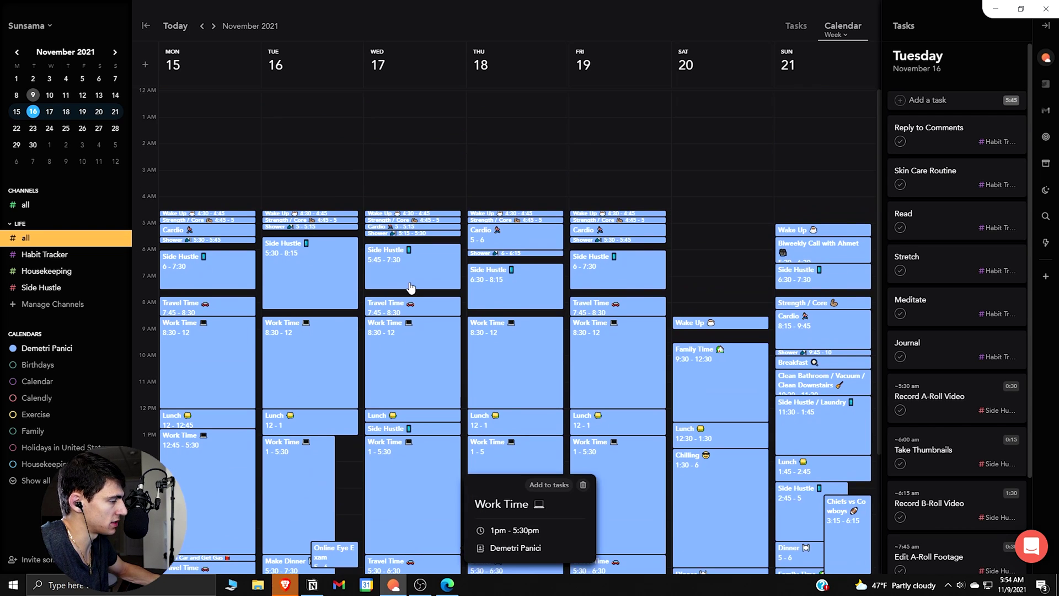
{"action": "left_click", "coordinate": [607, 146]}
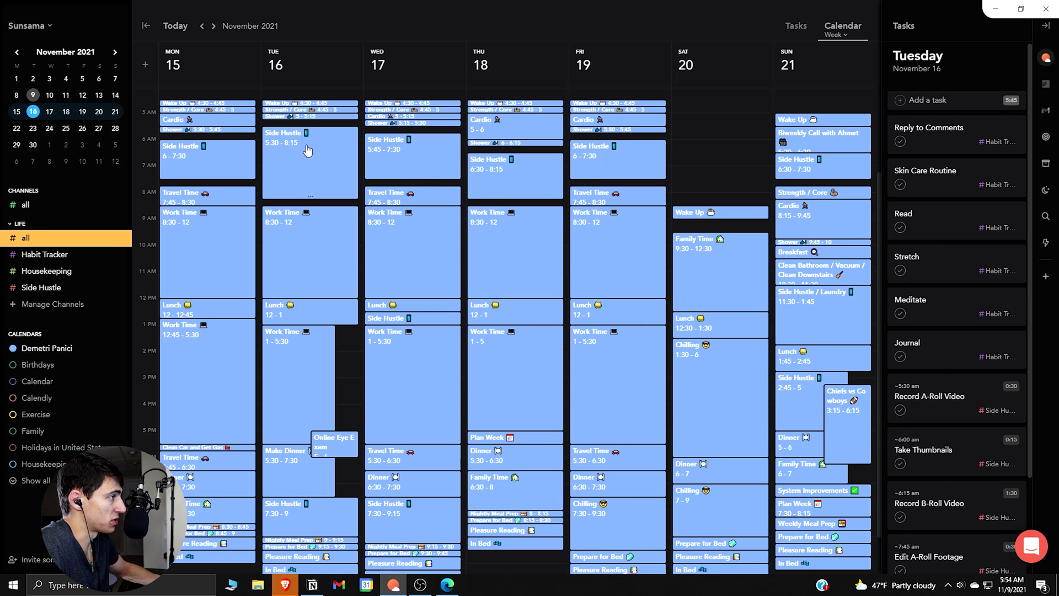
{"action": "left_click", "coordinate": [341, 161]}
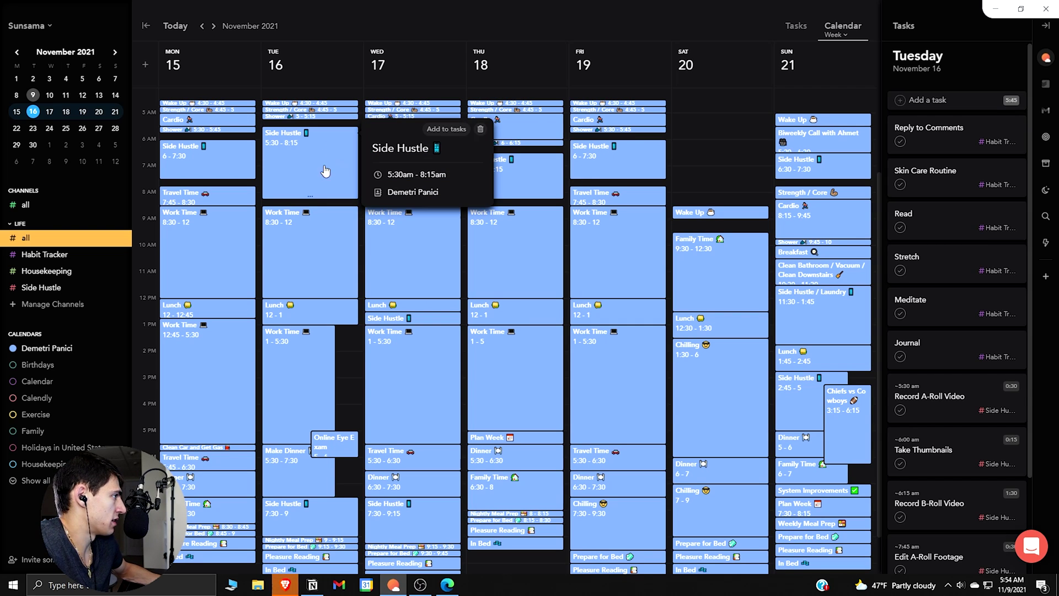
{"action": "left_click", "coordinate": [323, 202]}
{"action": "left_click", "coordinate": [307, 134]}
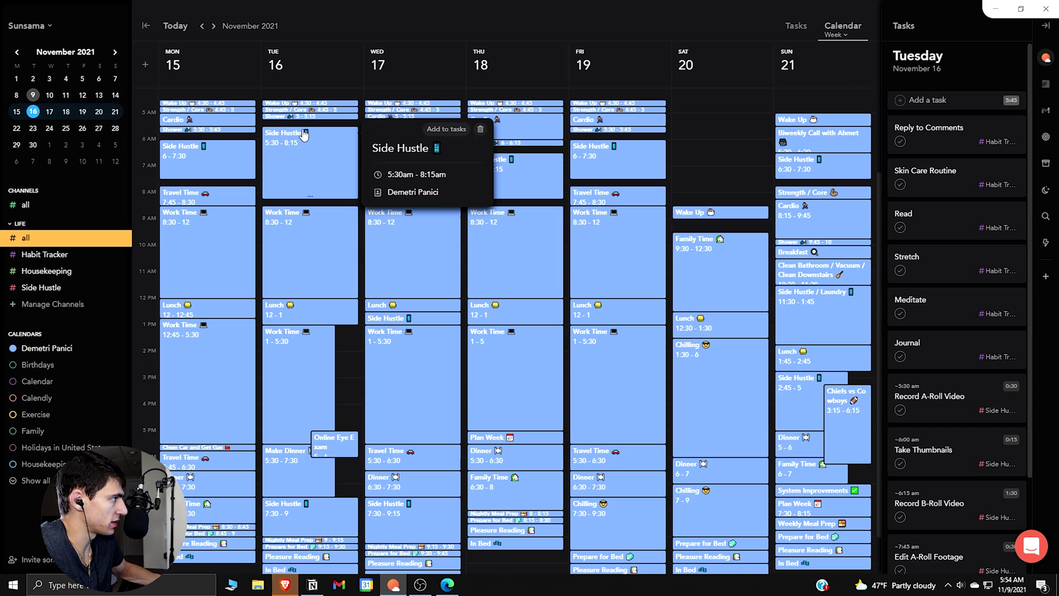
{"action": "scroll", "coordinate": [386, 276], "scroll_direction": "down", "scroll_amount": 1}
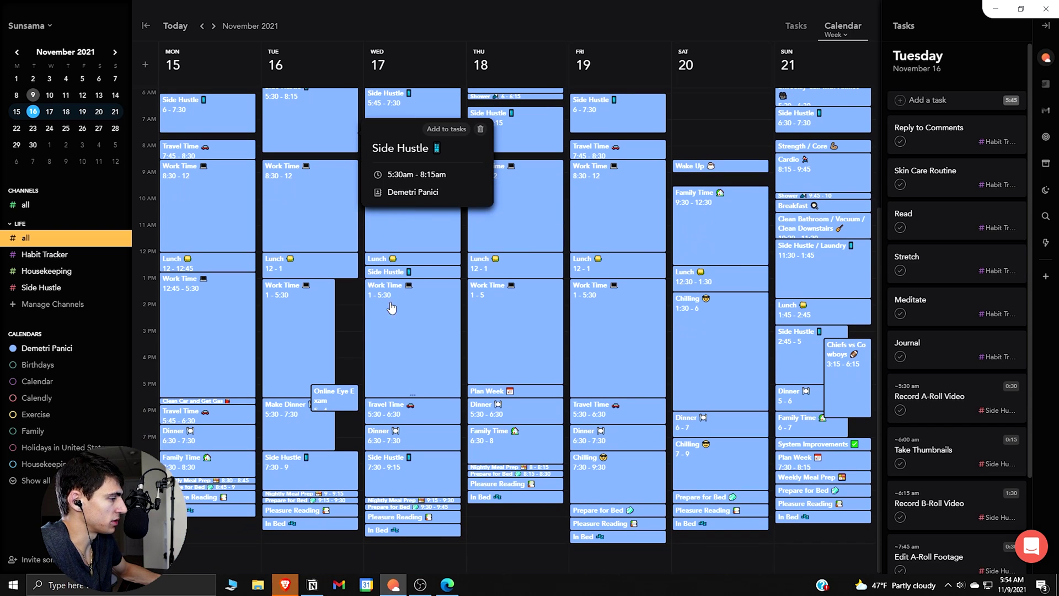
Step: Preview the Dinner and Online Eye Exam events, then view tasks for Nov 17, 18 and 19
{"action": "left_click", "coordinate": [398, 448]}
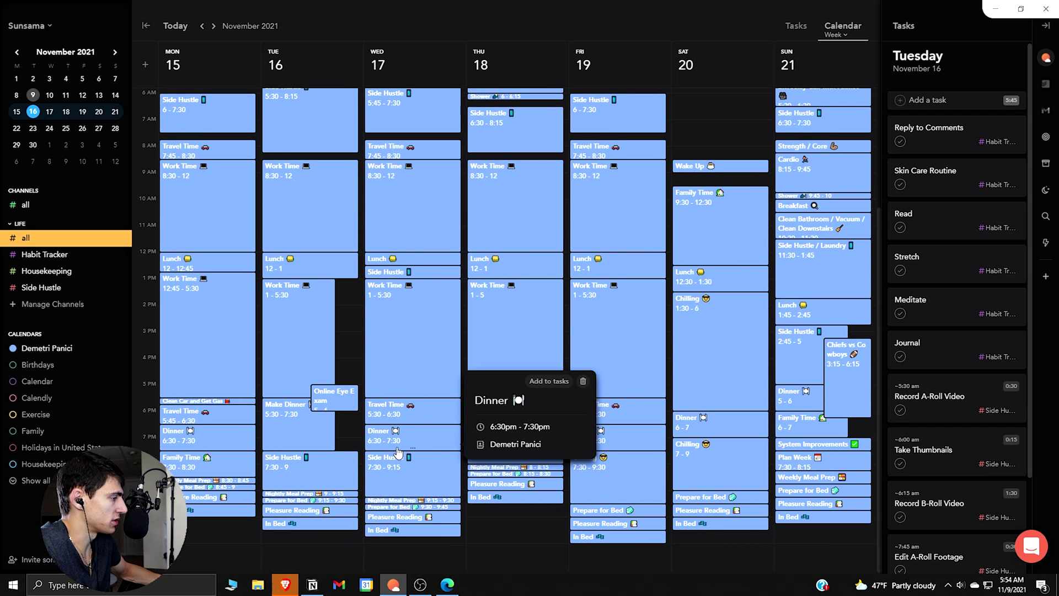
{"action": "scroll", "coordinate": [331, 456], "scroll_direction": "up", "scroll_amount": 1}
{"action": "left_click", "coordinate": [331, 466]}
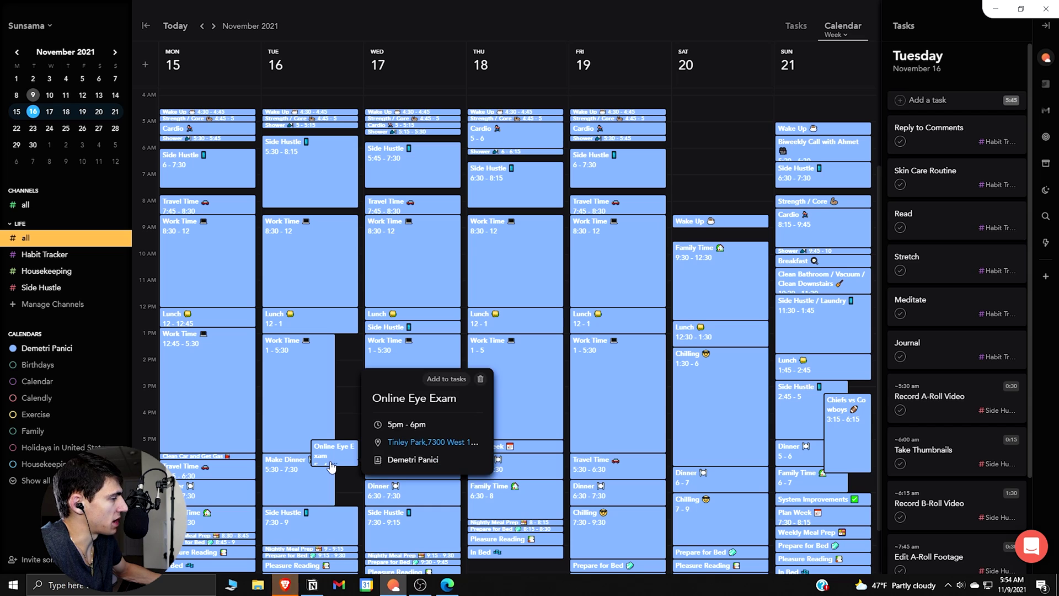
{"action": "left_click", "coordinate": [339, 385]}
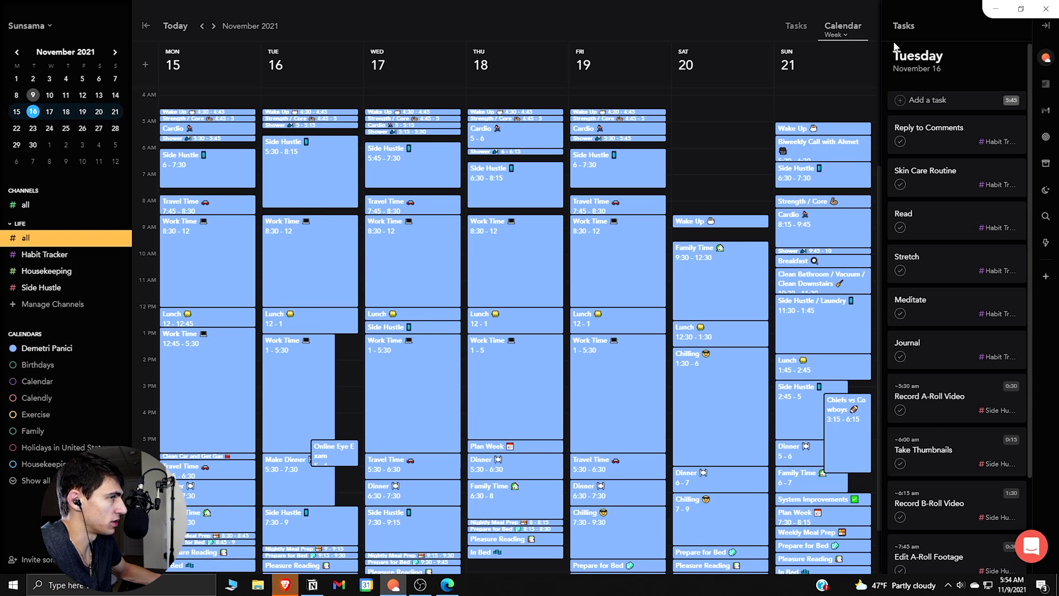
{"action": "left_click", "coordinate": [49, 111]}
{"action": "left_click", "coordinate": [66, 112]}
{"action": "left_click", "coordinate": [83, 112]}
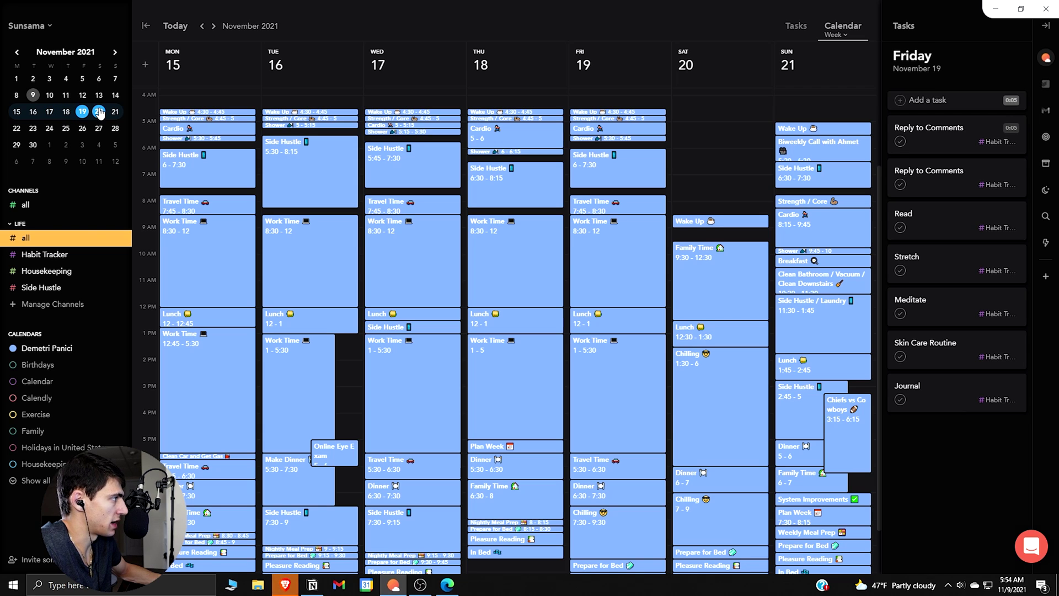
Step: Filter to Side Hustle tasks on November 16 and preview the Shower and Chiefs vs Cowboys events
{"action": "left_click", "coordinate": [47, 287]}
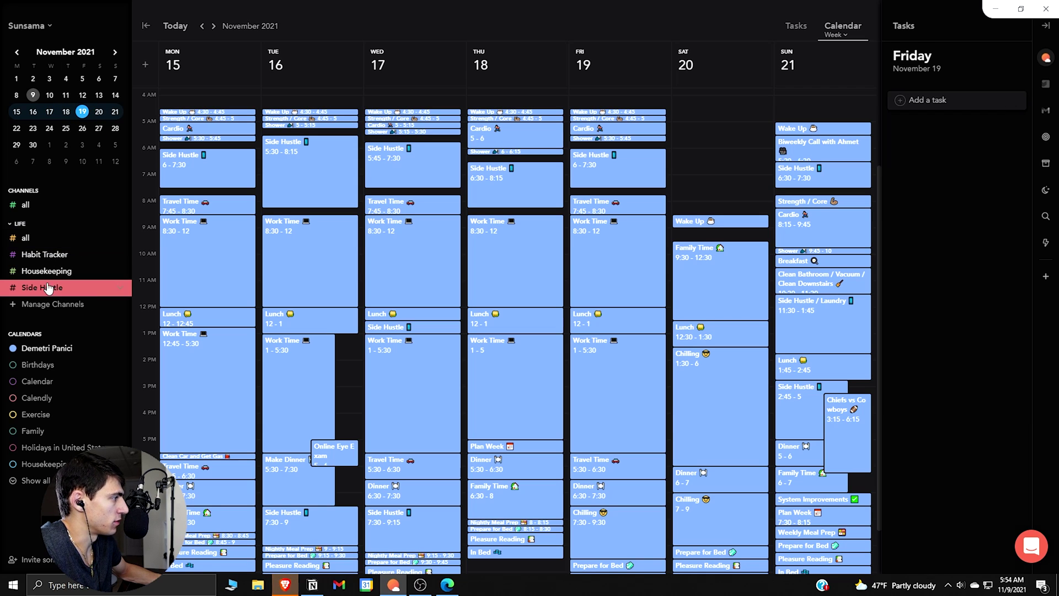
{"action": "left_click", "coordinate": [33, 111]}
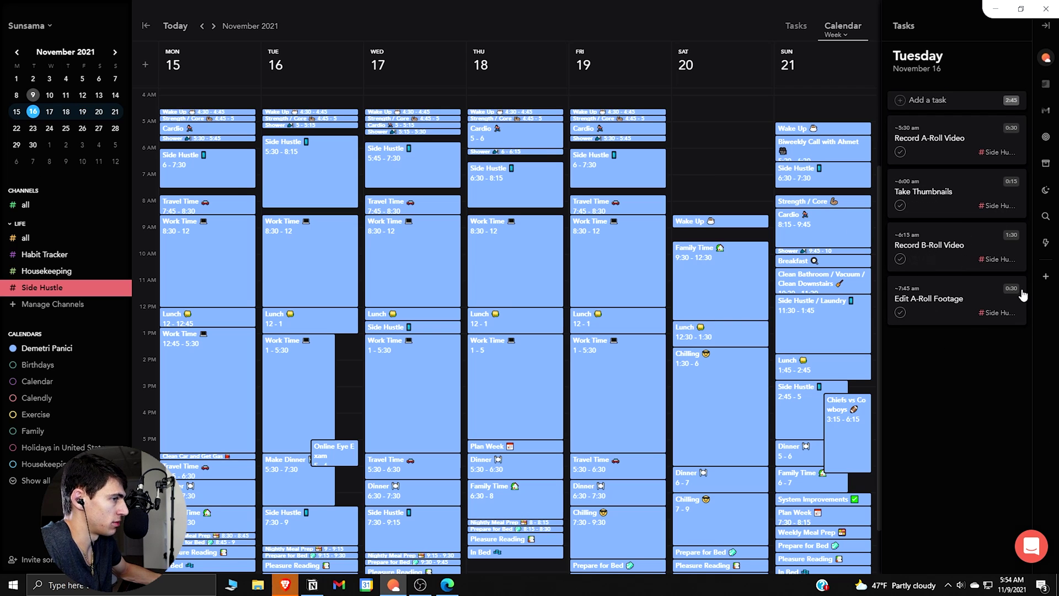
{"action": "left_click", "coordinate": [795, 251]}
{"action": "left_click", "coordinate": [957, 389]}
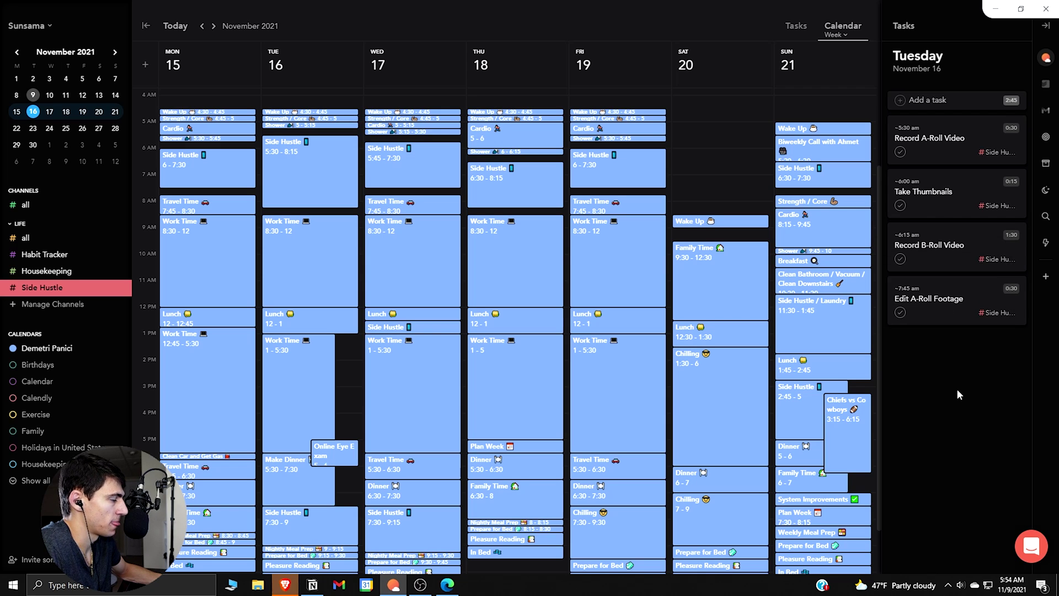
{"action": "left_click", "coordinate": [840, 431]}
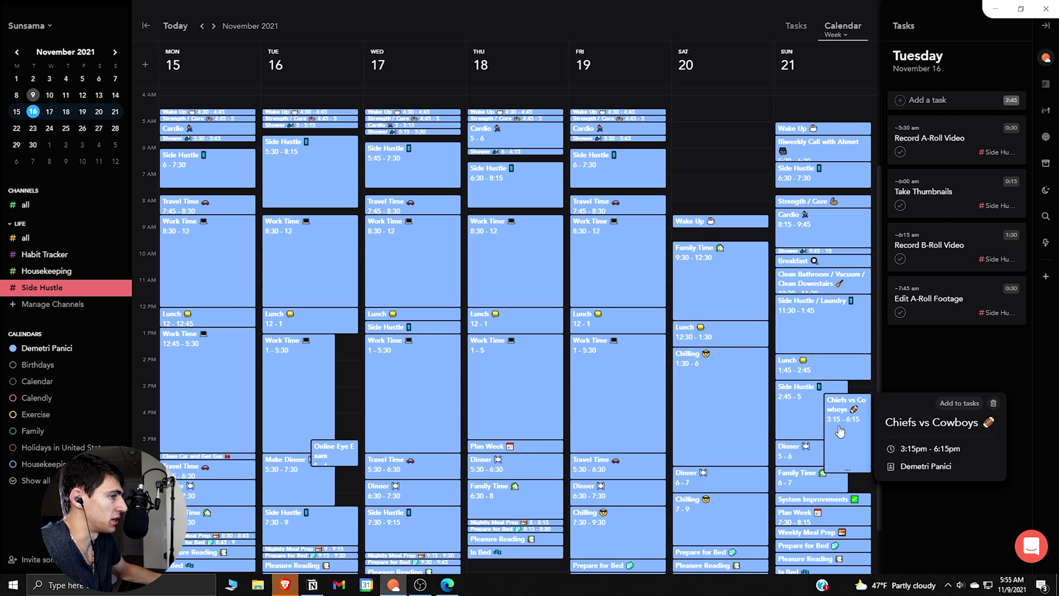
{"action": "left_click", "coordinate": [947, 352]}
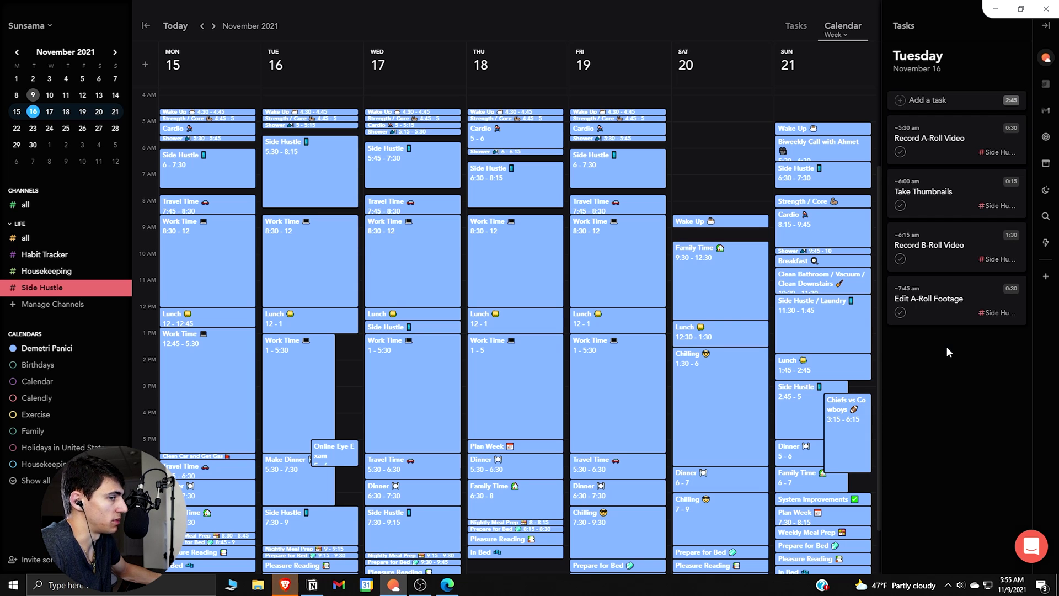